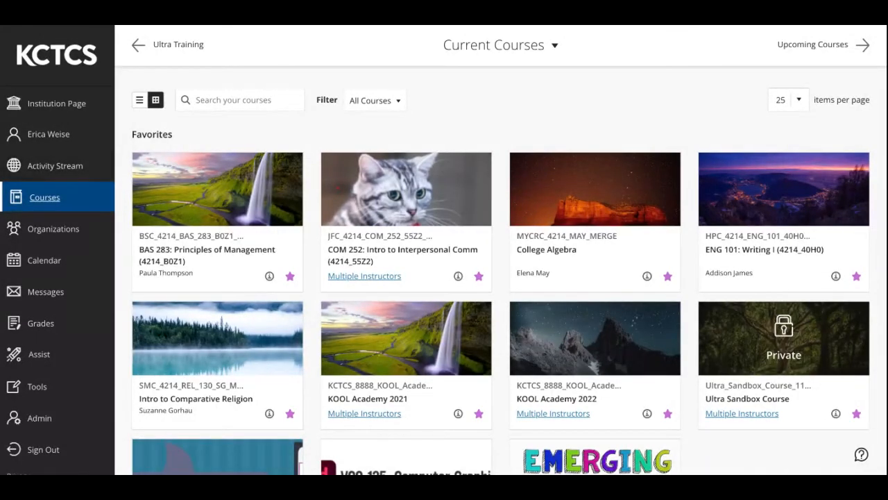
# Look through the favorite courses and view the Institution Page
pyautogui.scroll(-3, 406, 340)
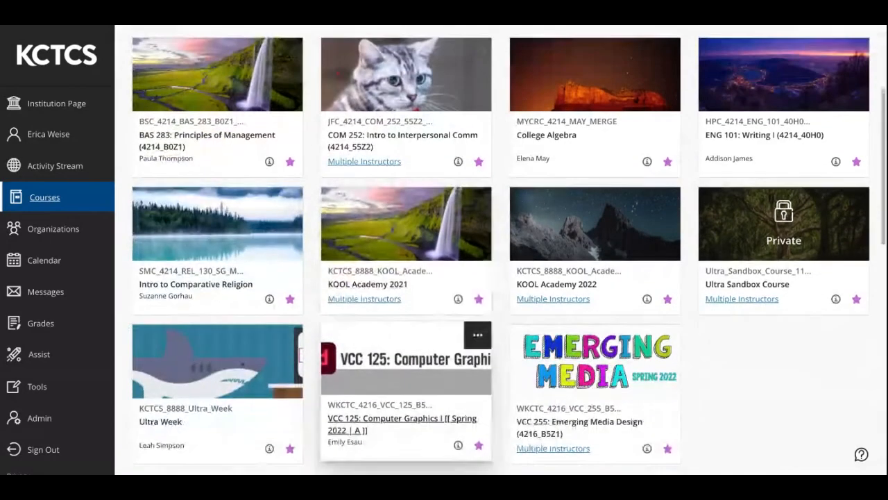
pyautogui.scroll(5, 406, 340)
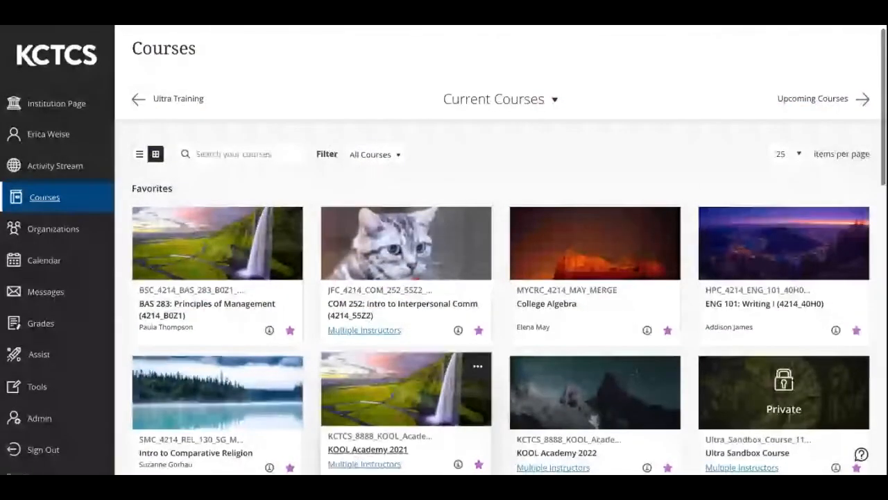
pyautogui.click(57, 103)
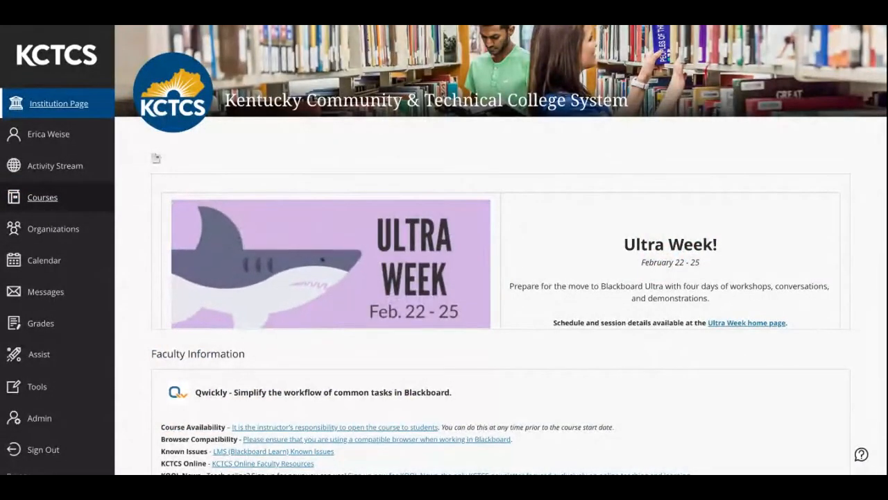
# Return to the current courses list and open the private Ultra Sandbox Course
pyautogui.click(42, 197)
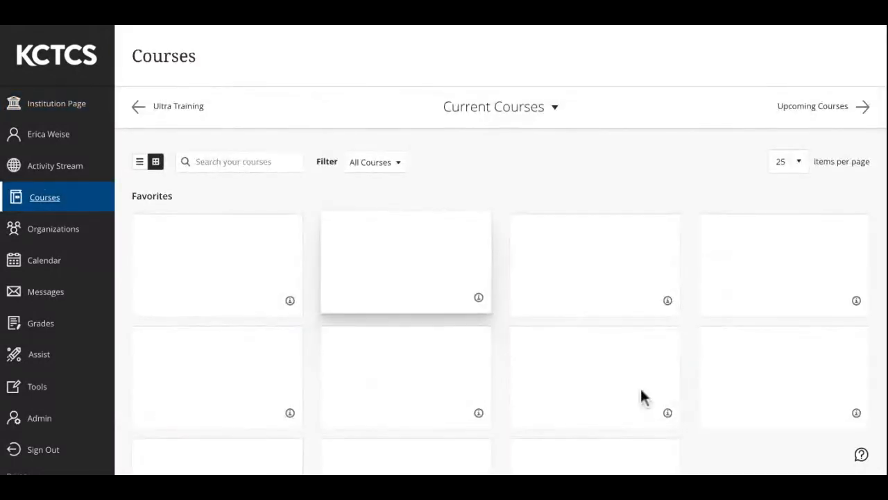
pyautogui.scroll(-2, 641, 390)
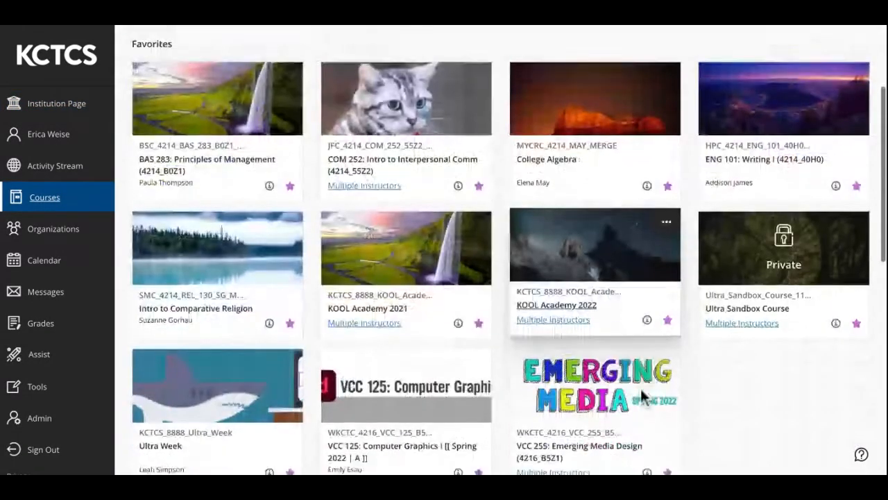
pyautogui.scroll(-1, 640, 386)
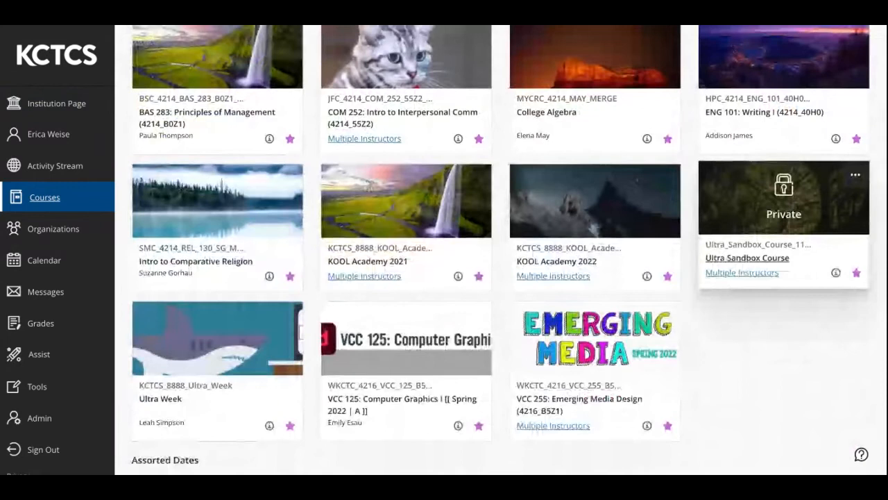
pyautogui.click(748, 257)
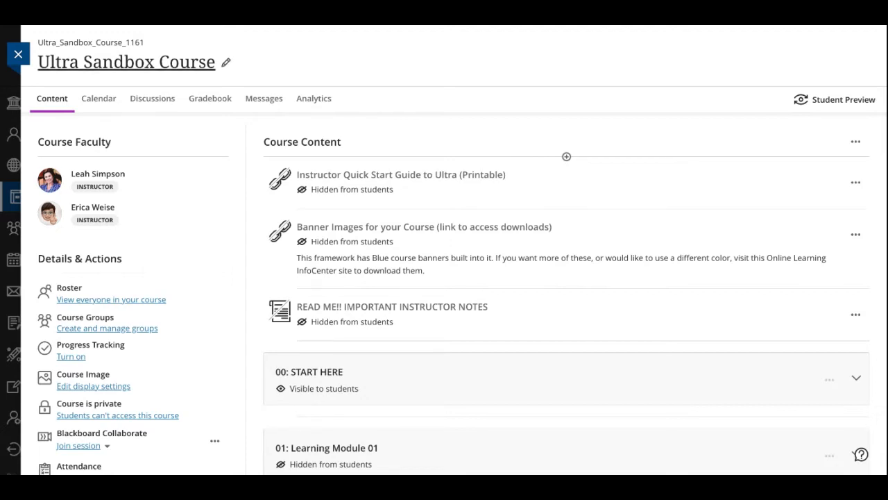
# Open the course title for editing and leave it with the same name
pyautogui.click(225, 63)
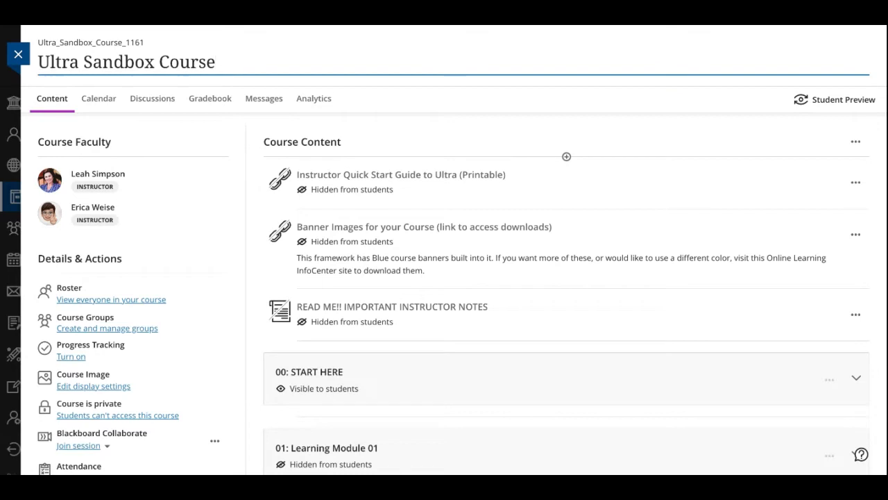
pyautogui.press('Return')
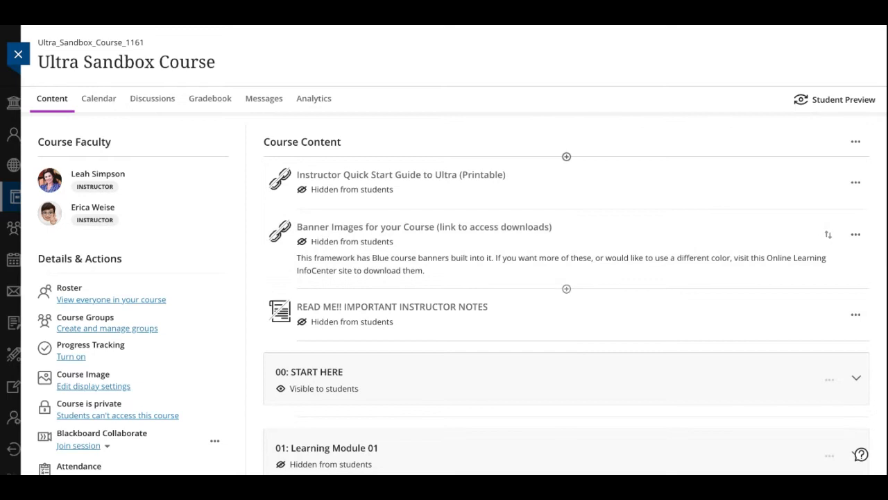
# View the course calendar's day schedule and switch it to the Due Dates view
pyautogui.click(99, 98)
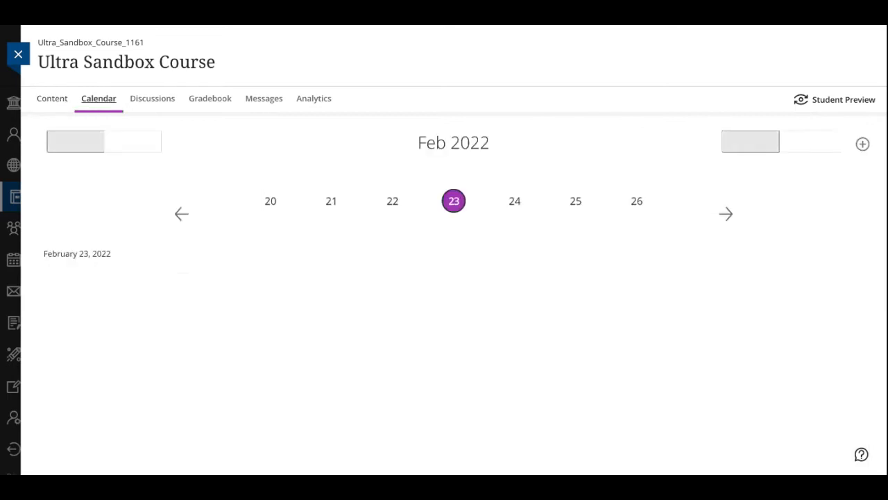
pyautogui.scroll(-2, 760, 406)
pyautogui.scroll(-1, 761, 408)
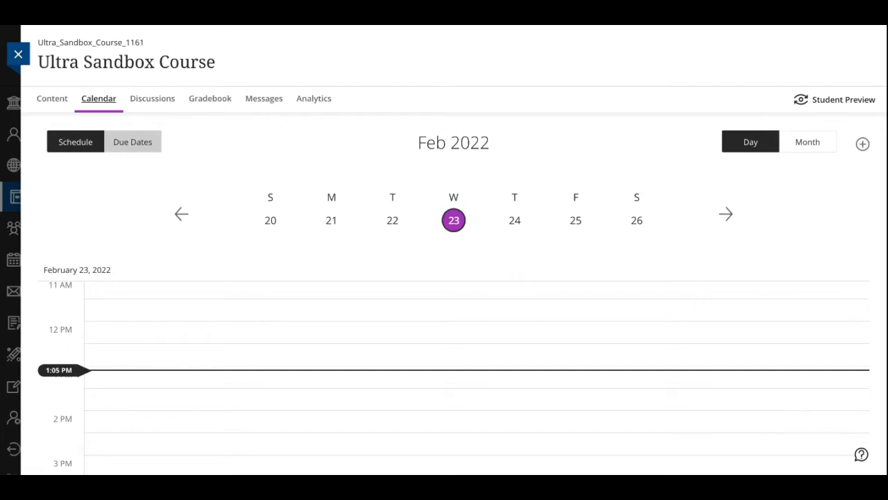
pyautogui.click(133, 141)
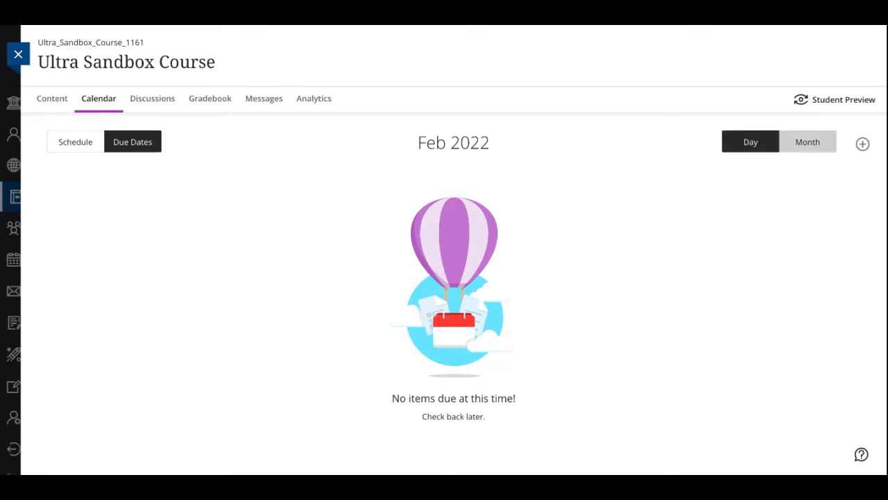
# View the course's discussions and the gradable items in its gradebook
pyautogui.click(152, 98)
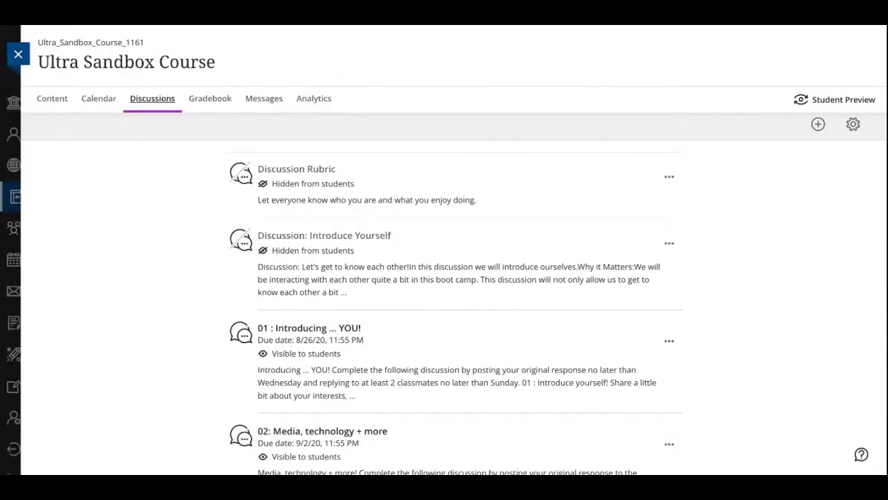
pyautogui.click(209, 98)
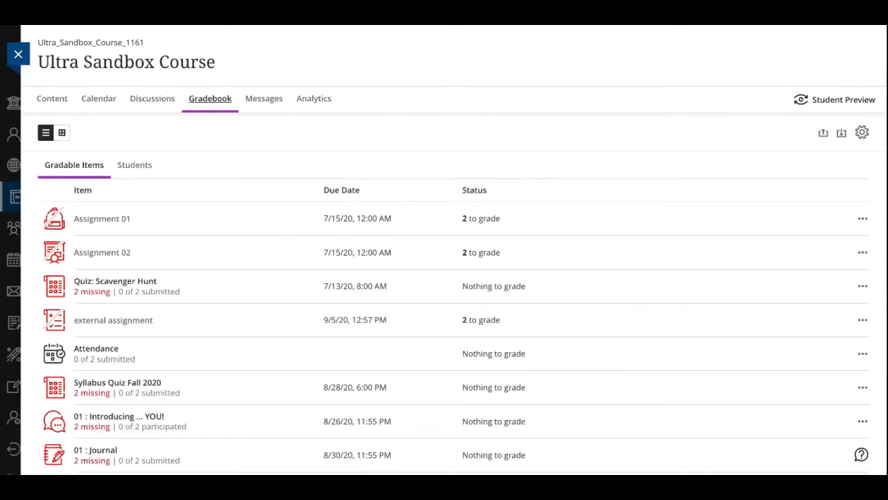
# View the course messages and examine the Question Analysis assessment list in the course analytics
pyautogui.click(264, 98)
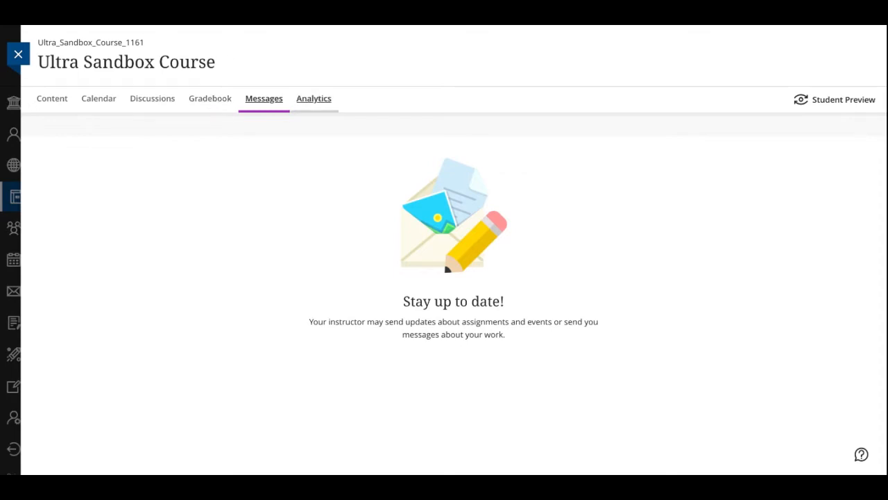
pyautogui.click(314, 99)
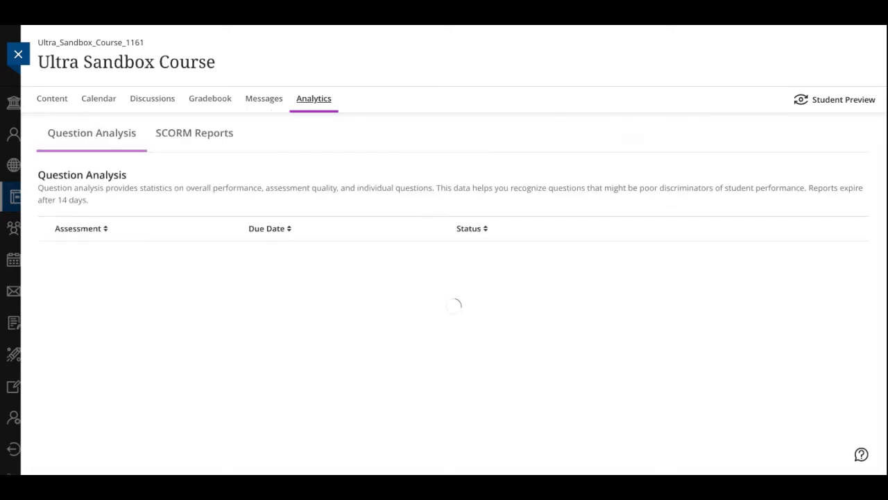
pyautogui.scroll(-2, 582, 408)
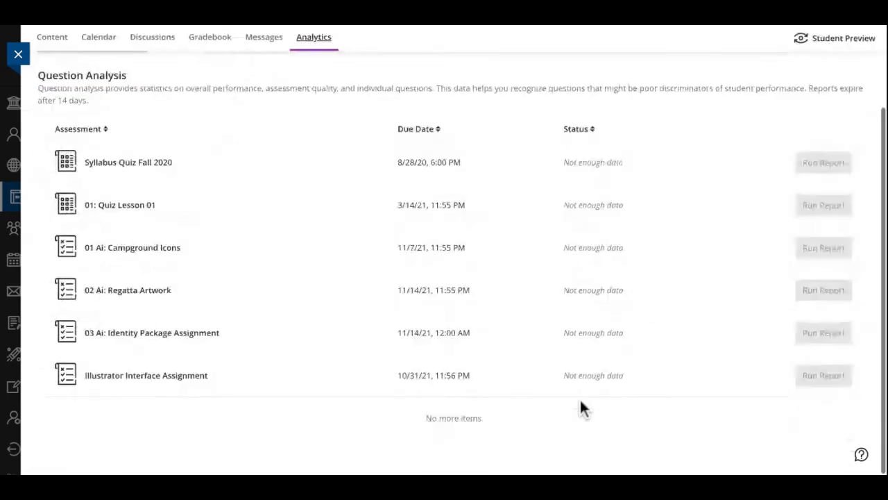
pyautogui.scroll(2, 581, 408)
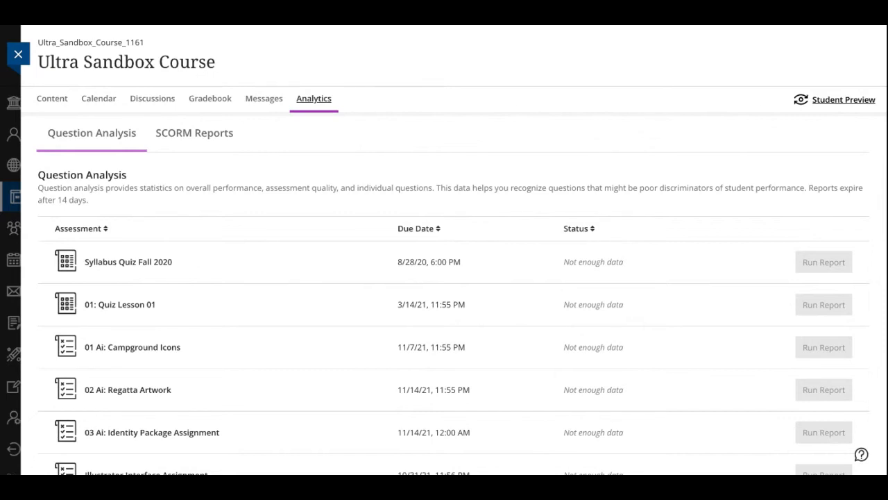
# Start Student Preview for the course and expand the 00: START HERE module to examine its items
pyautogui.click(835, 99)
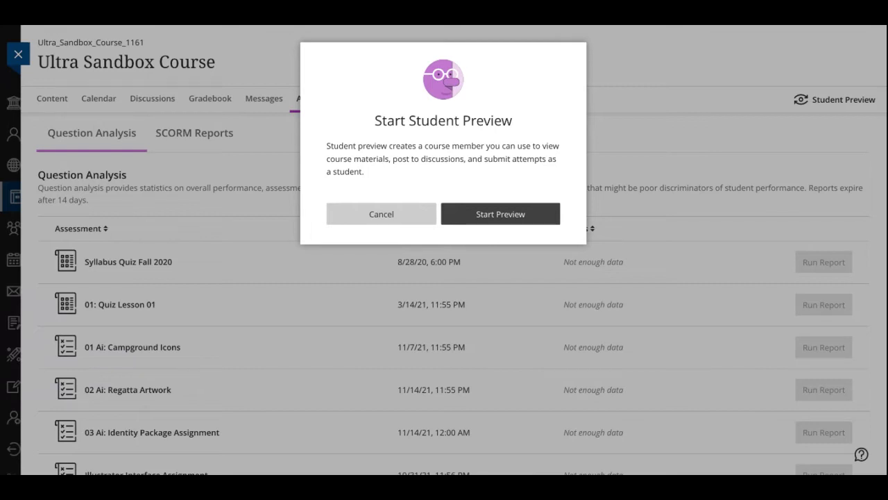
pyautogui.click(501, 214)
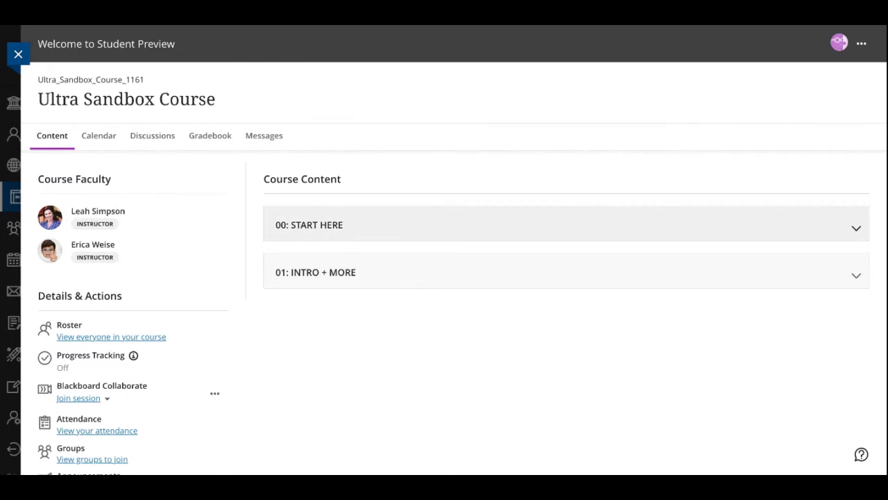
pyautogui.click(856, 227)
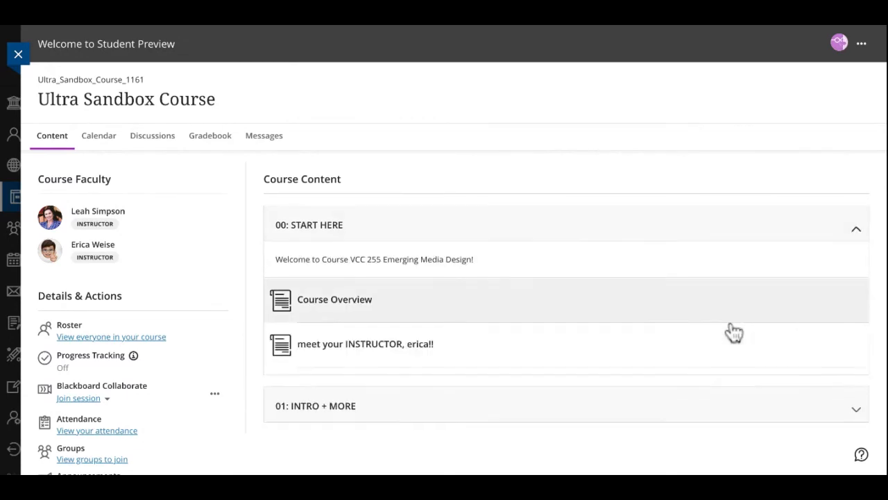
pyautogui.scroll(-1, 732, 329)
pyautogui.scroll(-5, 734, 333)
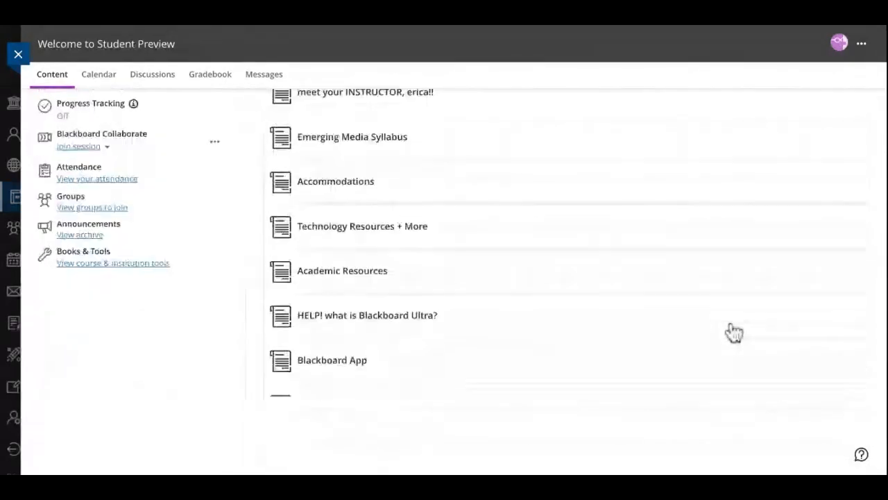
pyautogui.scroll(6, 566, 277)
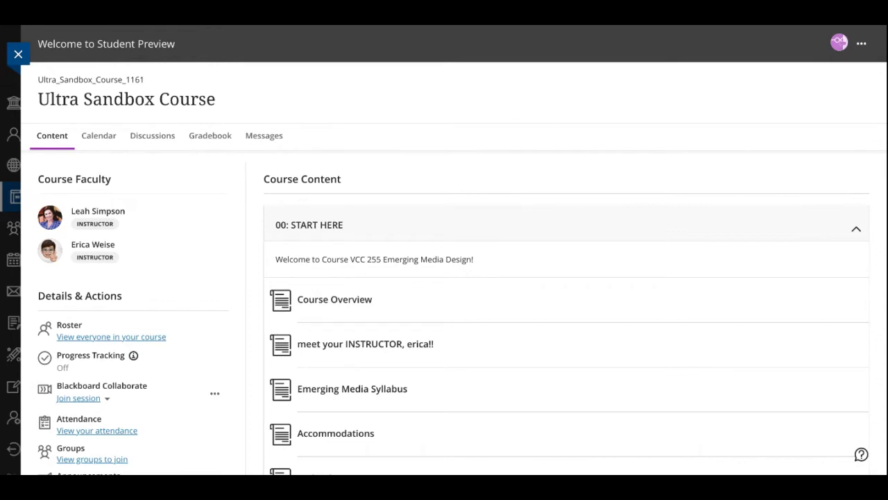
# Exit the student preview and return to the instructor view of the course content
pyautogui.click(861, 43)
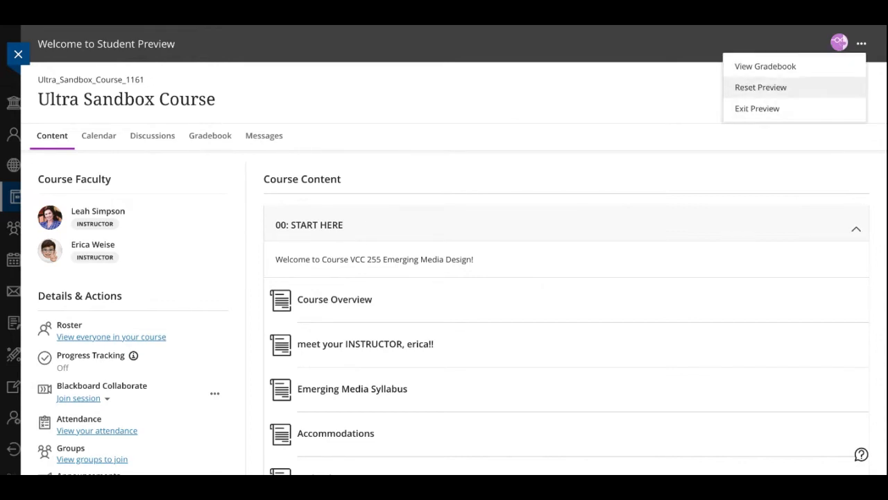
pyautogui.click(757, 108)
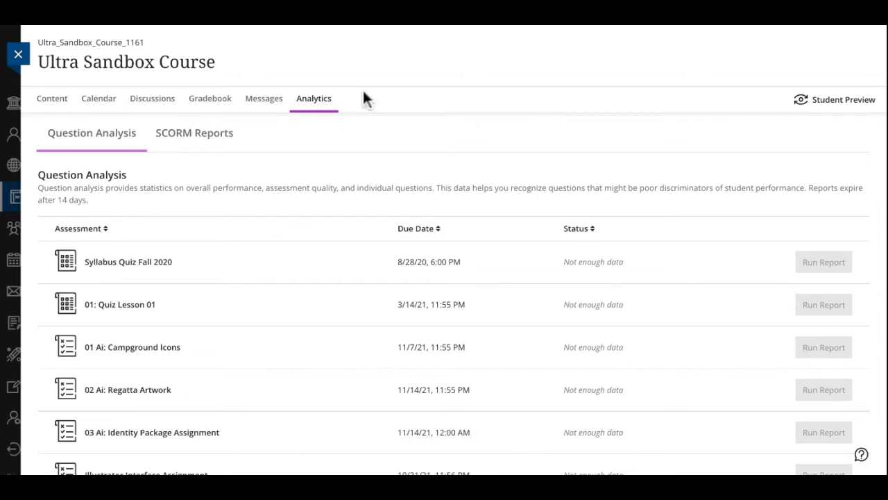
pyautogui.scroll(-1, 454, 278)
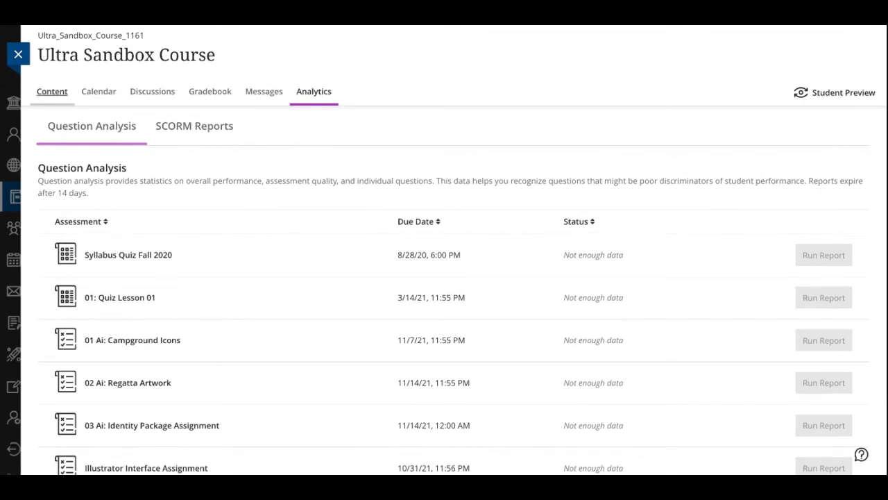
pyautogui.click(52, 91)
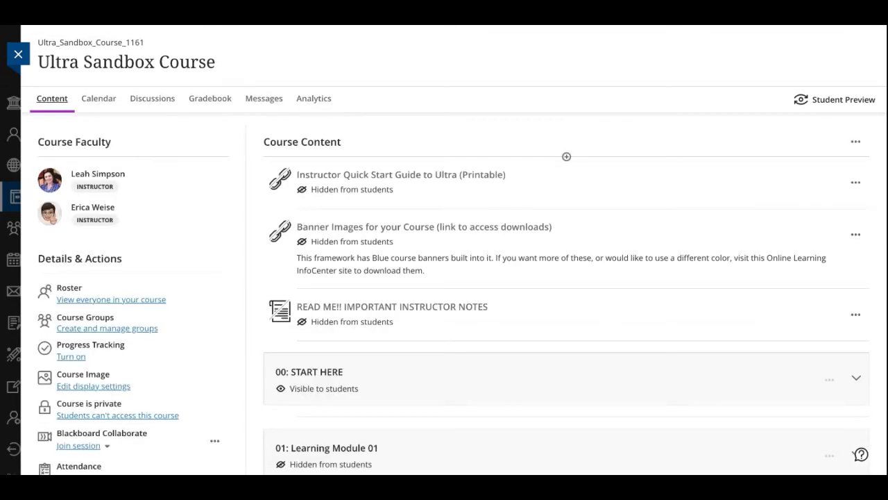
# Review the course content and Details & Actions, and open the roster of everyone in the course
pyautogui.scroll(-2, 453, 278)
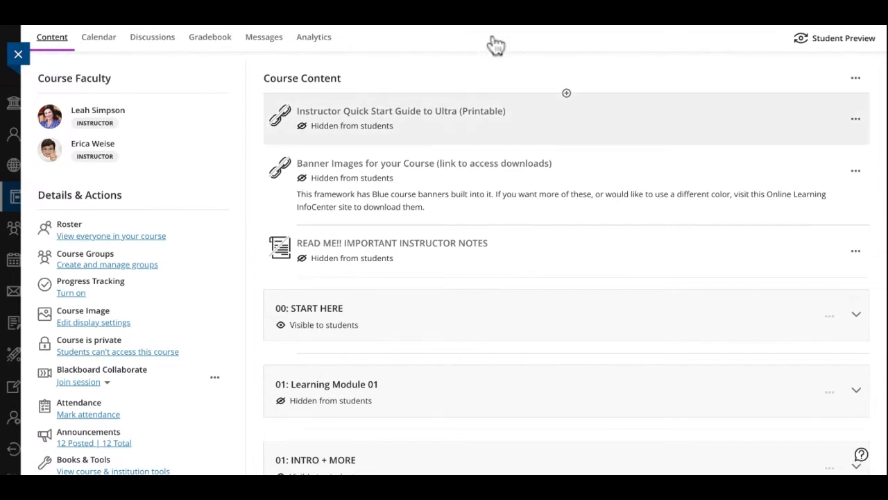
pyautogui.scroll(1, 672, 134)
pyautogui.scroll(-1, 672, 134)
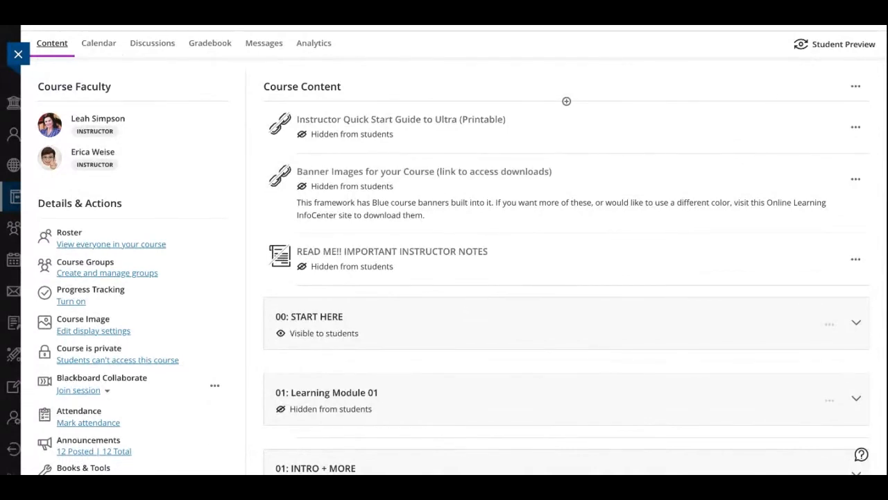
pyautogui.scroll(-3, 566, 278)
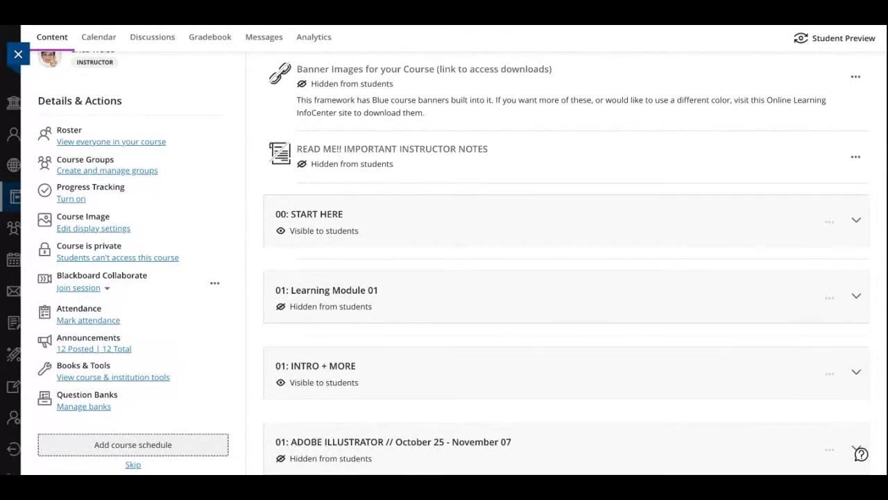
pyautogui.click(111, 142)
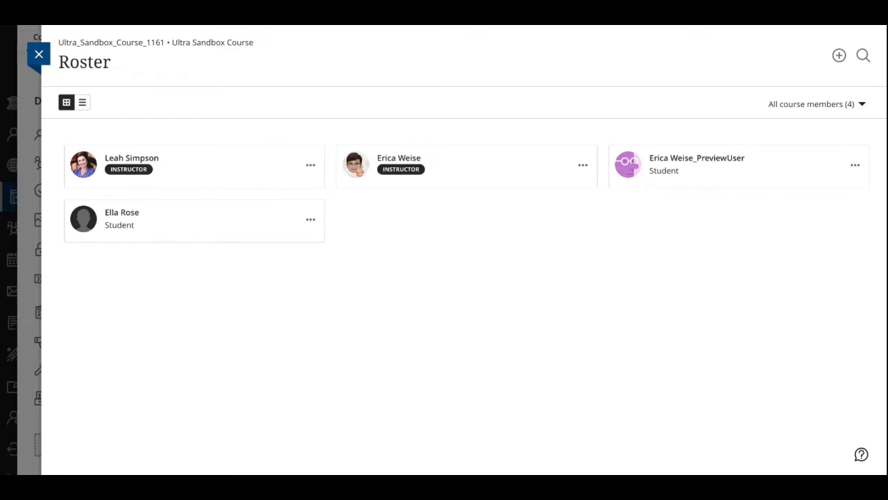
# View the Enroll People form without enrolling anyone, and close the roster to return to the course content
pyautogui.click(839, 55)
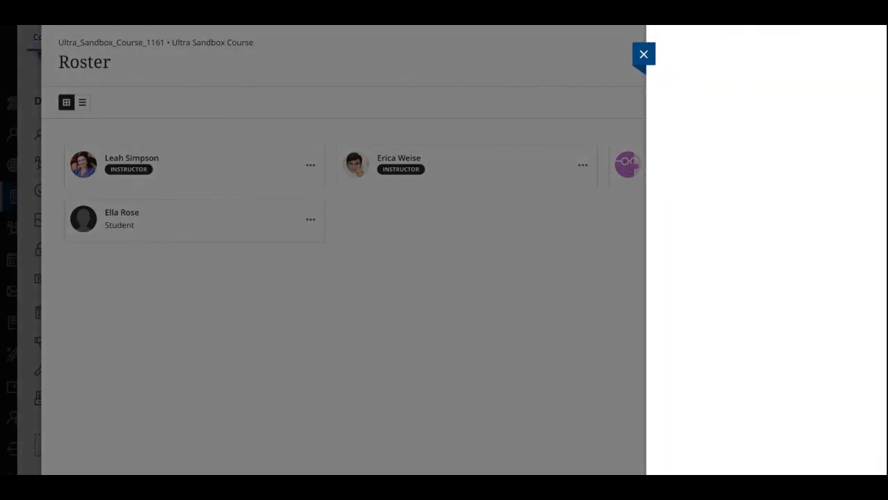
pyautogui.click(766, 147)
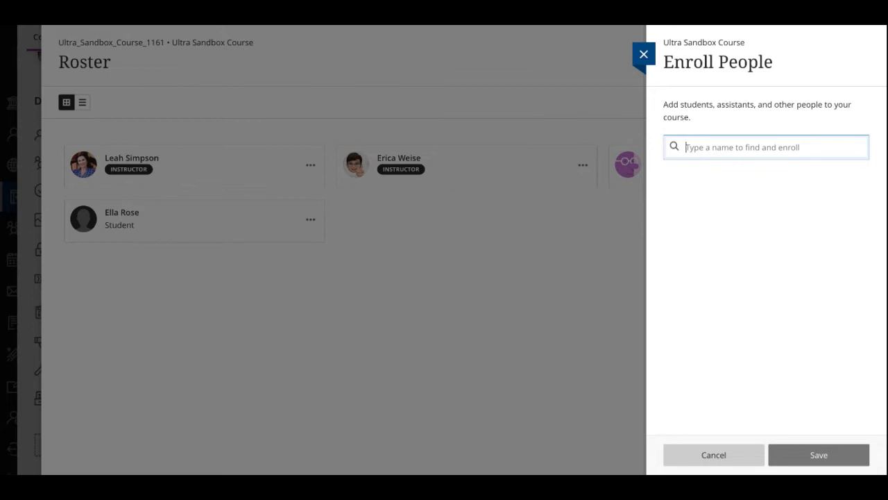
pyautogui.click(644, 55)
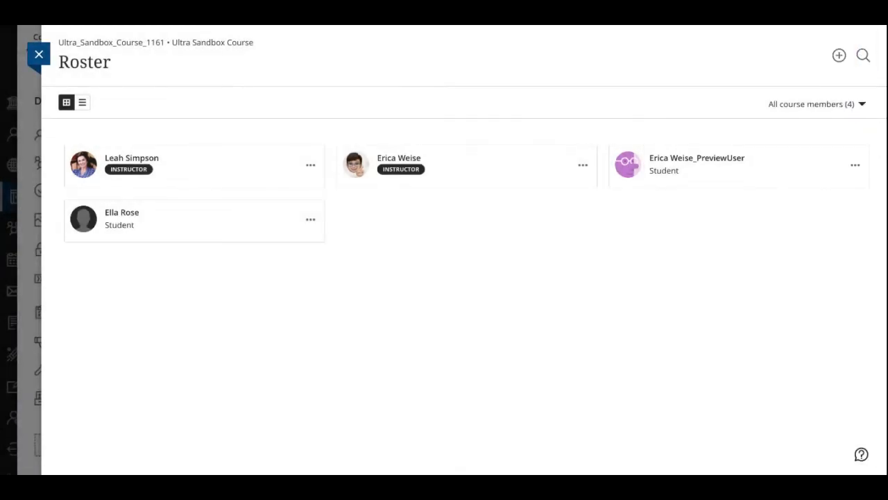
pyautogui.click(39, 54)
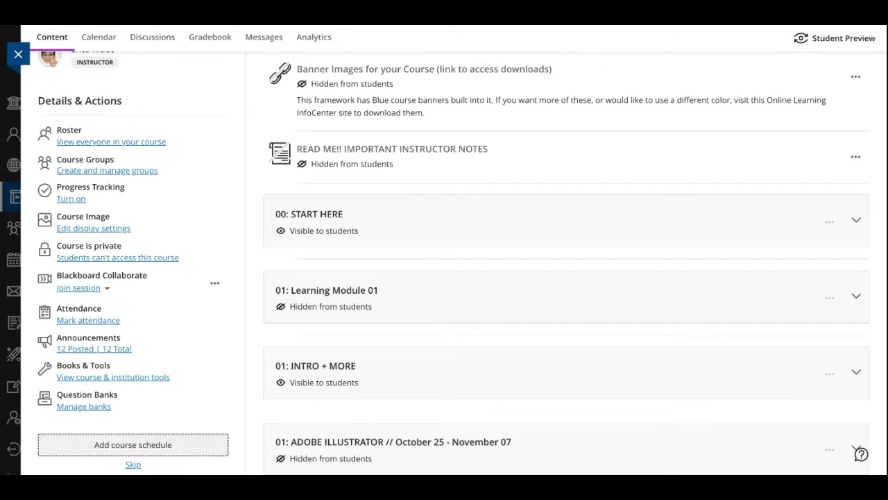
# Turn on Progress Tracking for the course and save the setting
pyautogui.scroll(1, 462, 262)
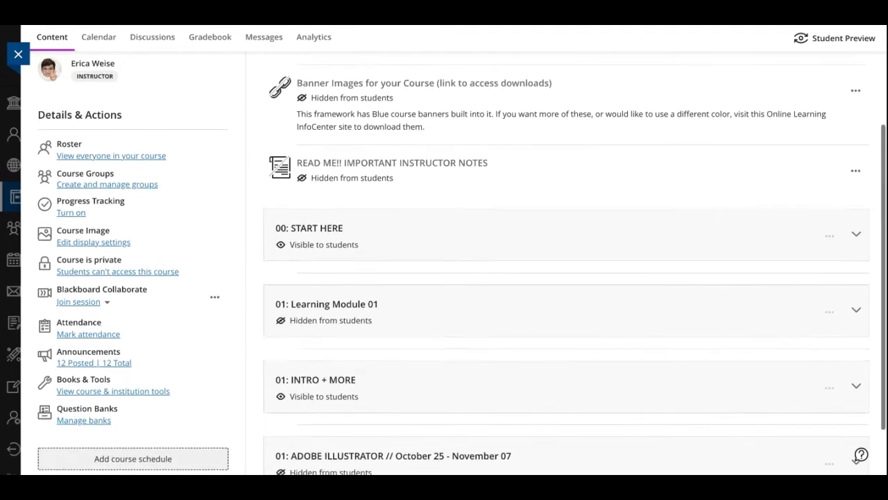
pyautogui.scroll(1, 462, 262)
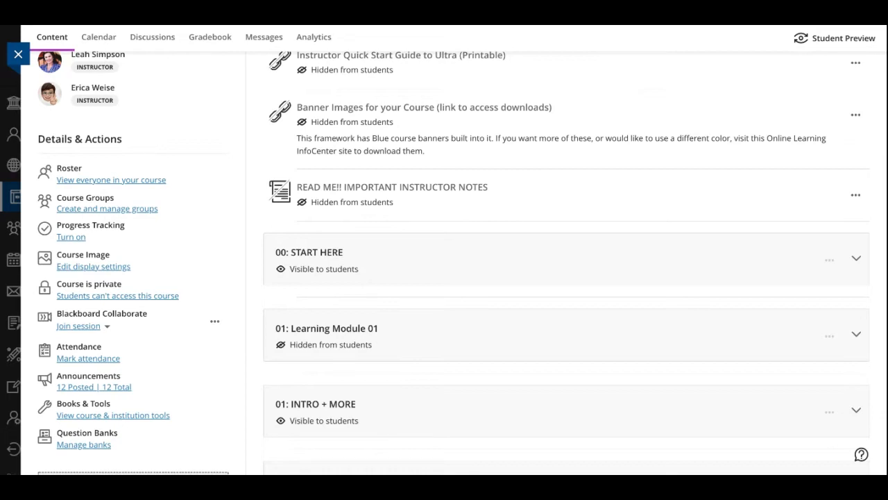
pyautogui.click(71, 236)
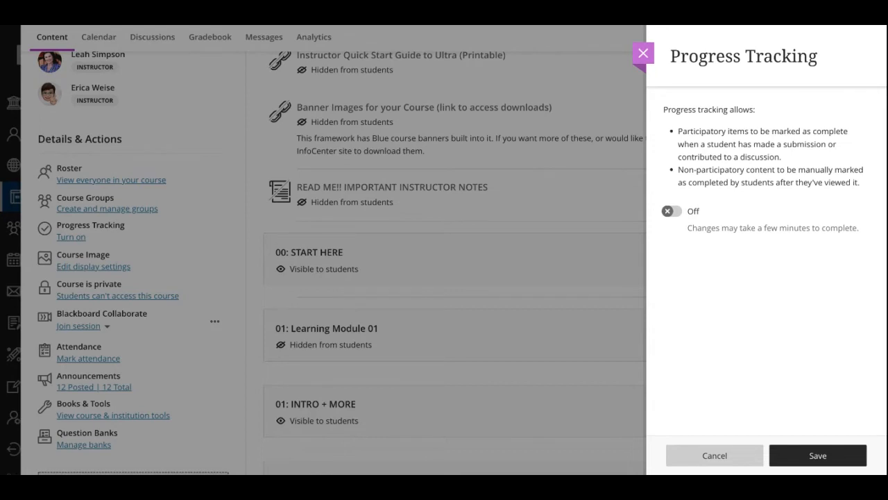
pyautogui.click(671, 211)
pyautogui.click(817, 455)
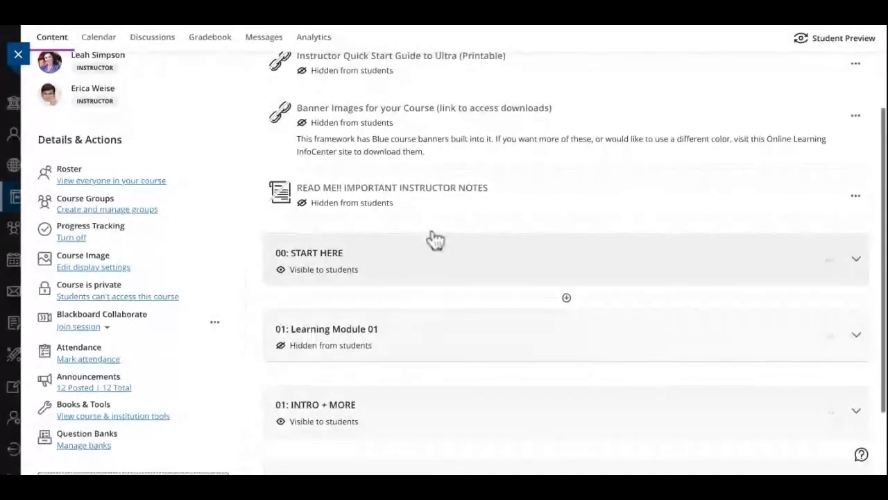
# Start Student Preview and expand the 00: START HERE module to view the progress markers on its items
pyautogui.scroll(2, 430, 239)
pyautogui.scroll(-2, 432, 238)
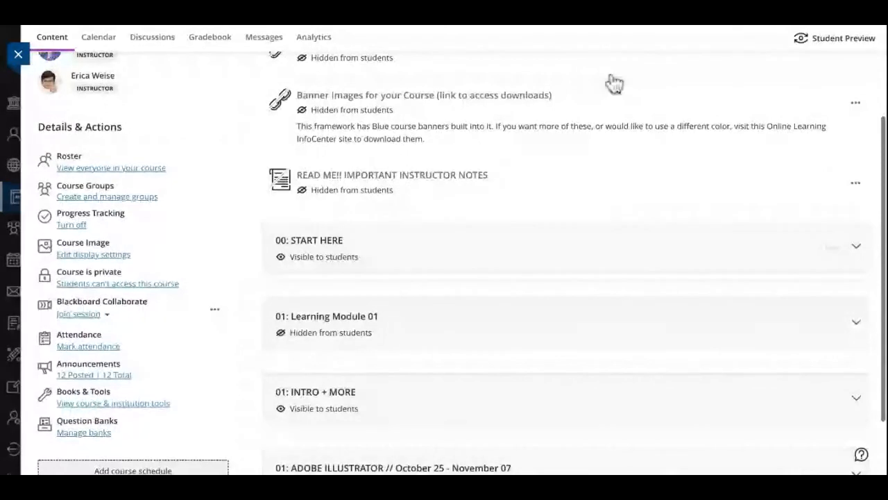
pyautogui.scroll(2, 615, 83)
pyautogui.scroll(2, 615, 83)
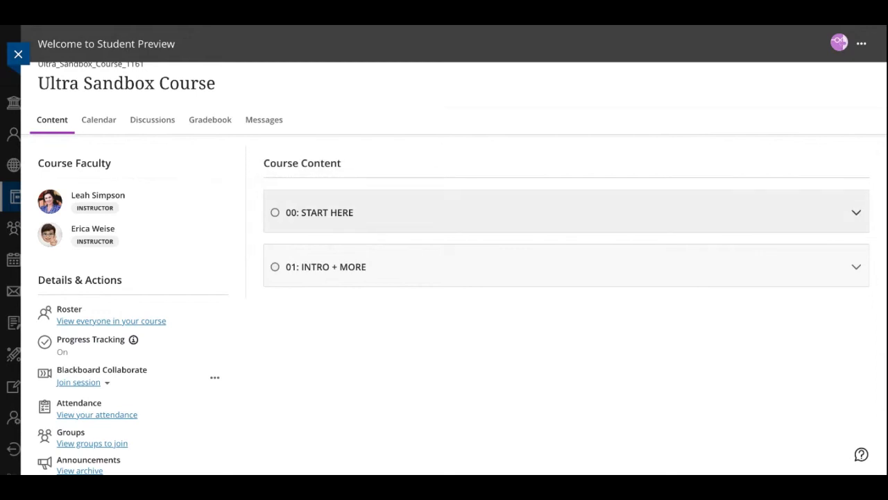
pyautogui.click(489, 206)
pyautogui.scroll(-2, 444, 375)
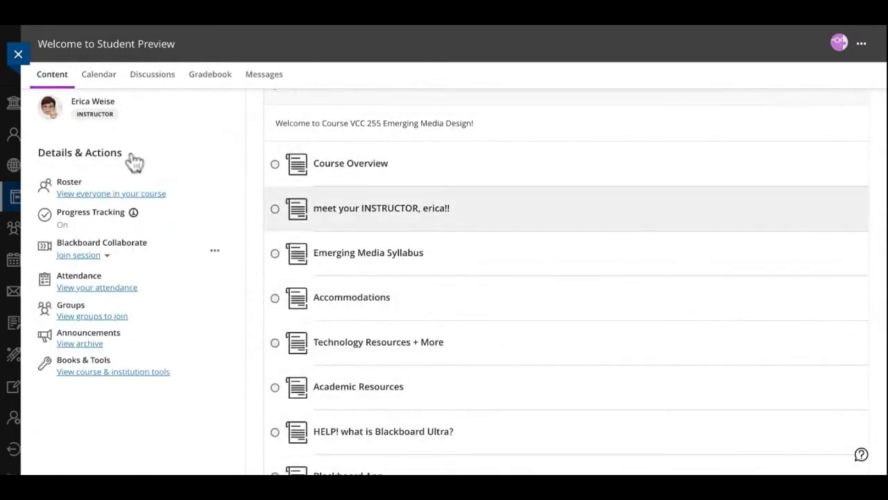
# Read through the Course Overview item as a student, close it, and exit Student Preview
pyautogui.click(333, 163)
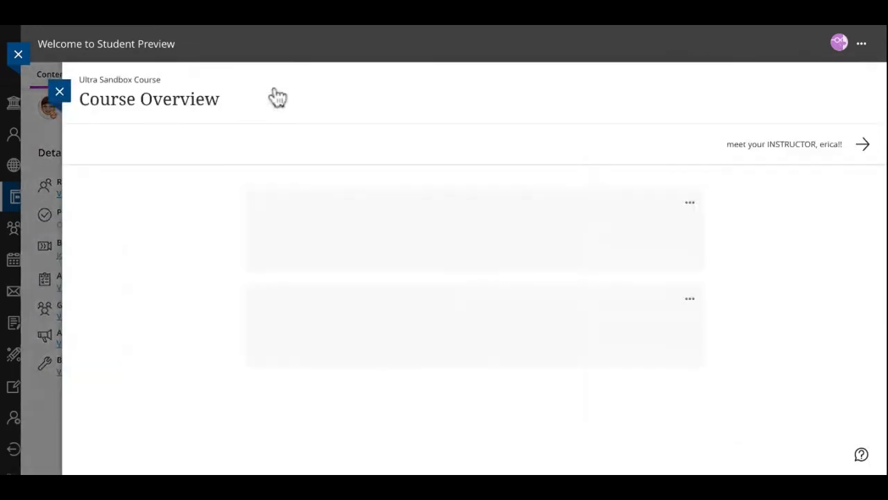
pyautogui.scroll(-3, 634, 390)
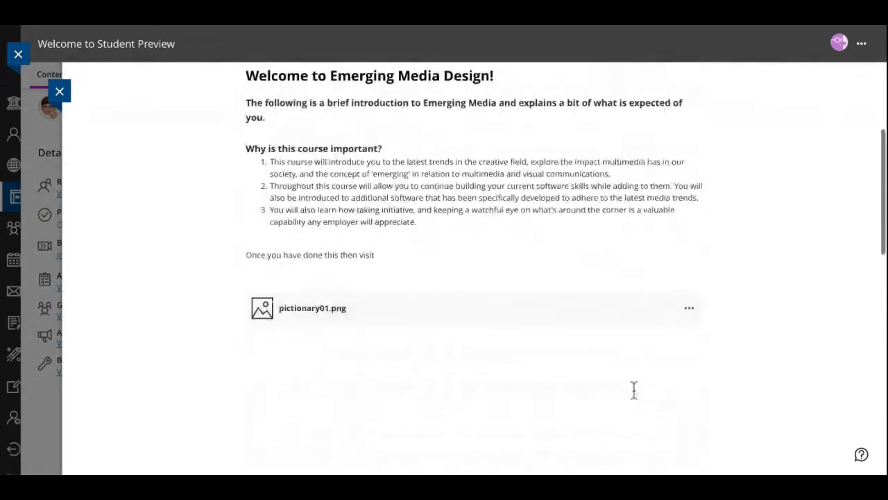
pyautogui.scroll(-7, 633, 390)
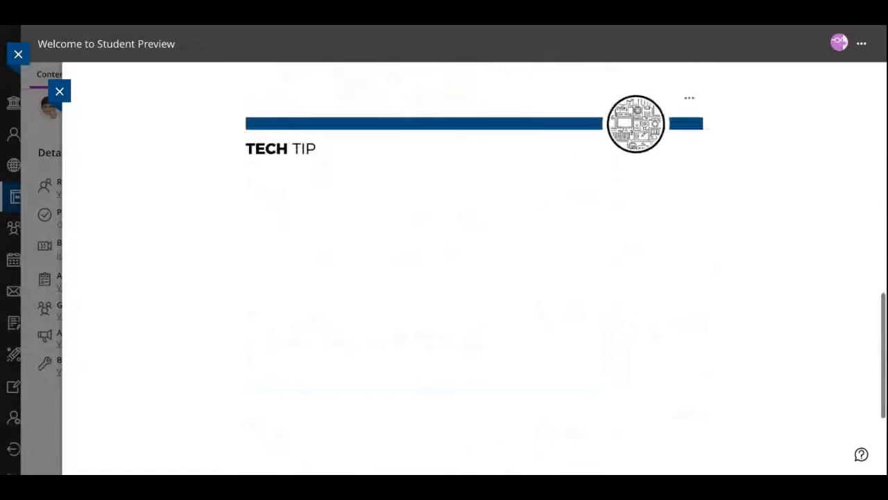
pyautogui.scroll(-3, 474, 278)
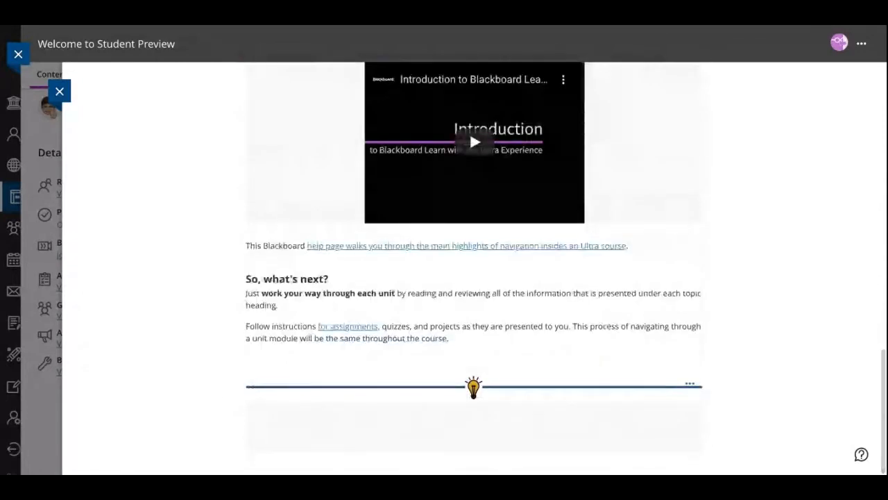
pyautogui.click(60, 92)
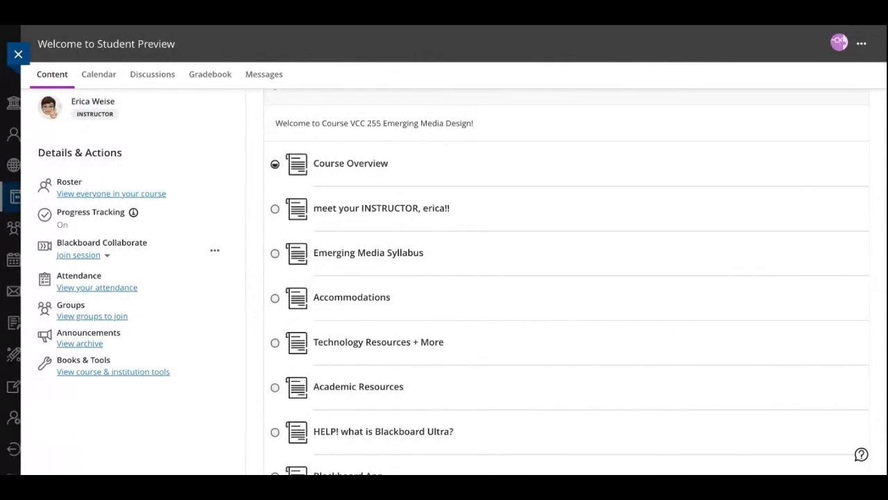
pyautogui.click(861, 44)
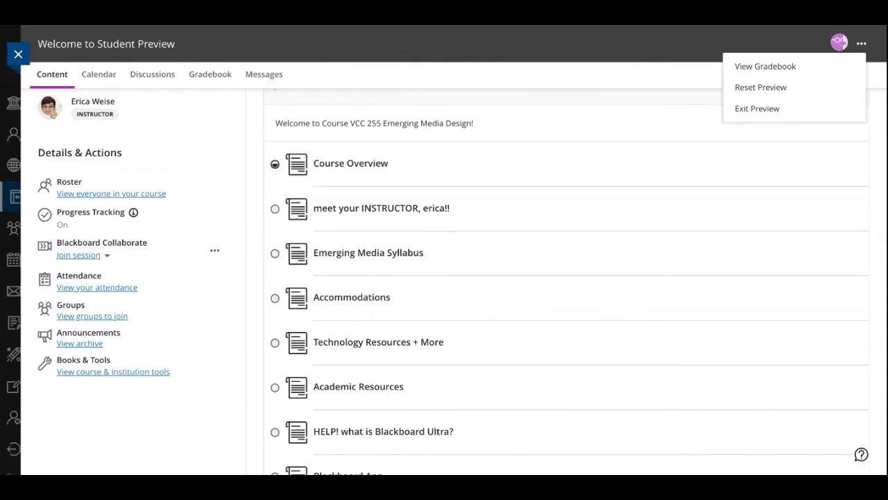
pyautogui.click(757, 108)
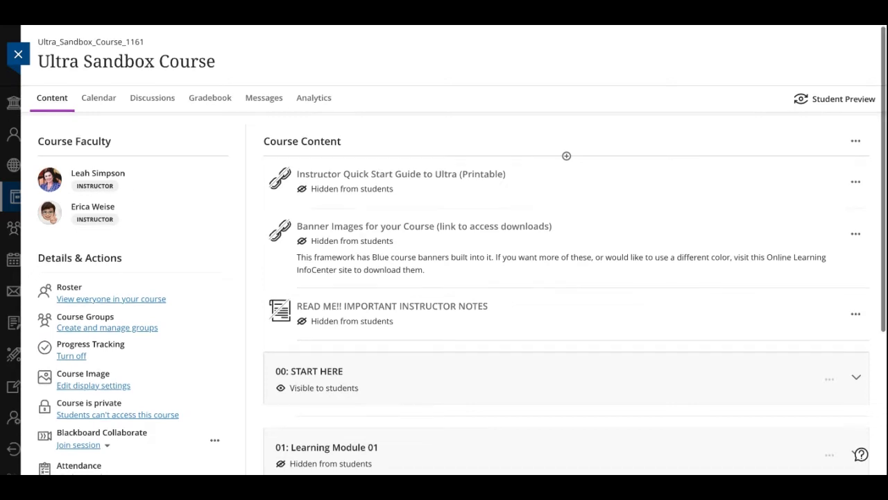
# View the options for adding content between the READ ME!! IMPORTANT INSTRUCTOR NOTES item and the 00: START HERE module
pyautogui.scroll(-2, 566, 277)
pyautogui.scroll(-1, 566, 278)
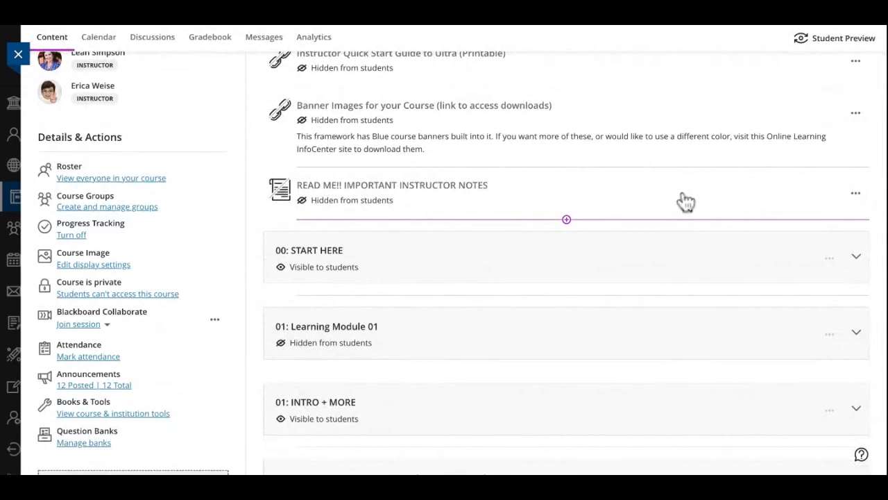
pyautogui.click(567, 220)
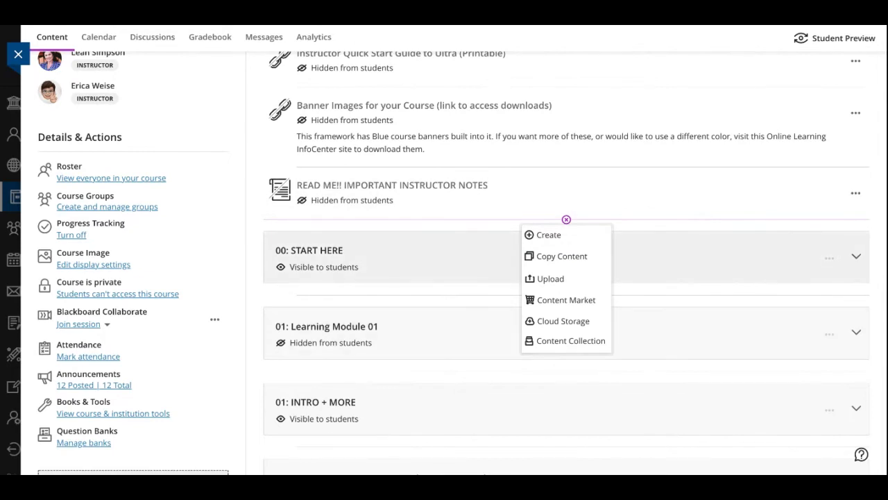
# Expand the 00: START HERE module and open Syllabus Quiz Fall 2020 for editing
pyautogui.click(856, 256)
pyautogui.scroll(-3, 721, 418)
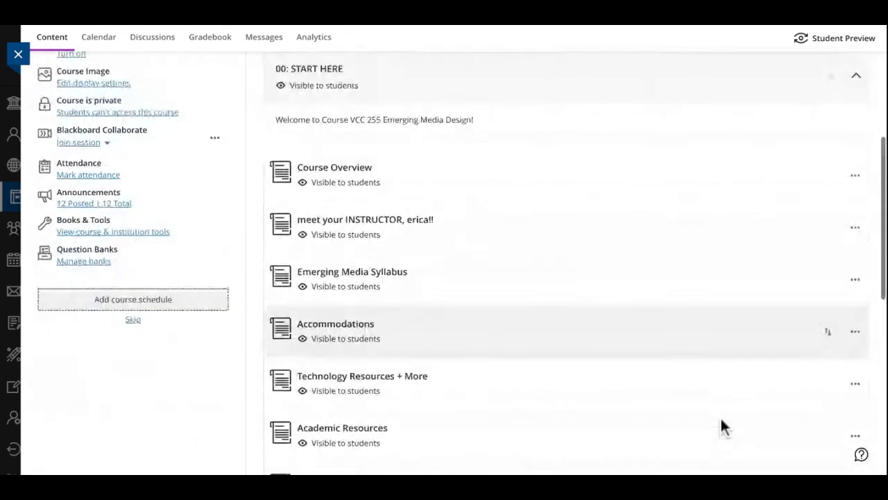
pyautogui.scroll(-6, 722, 420)
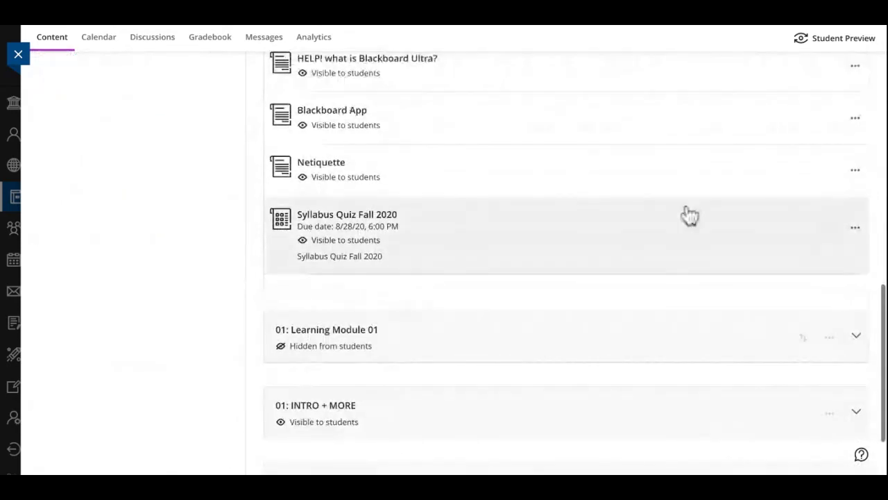
pyautogui.click(855, 227)
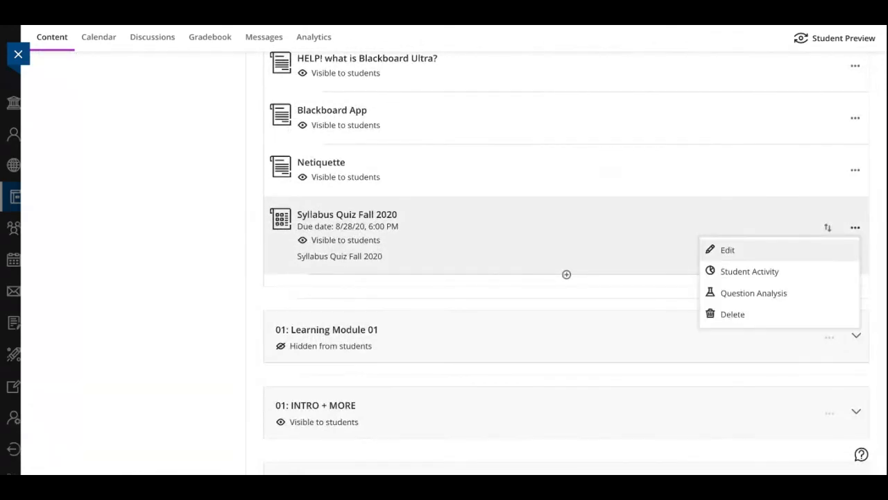
pyautogui.click(728, 250)
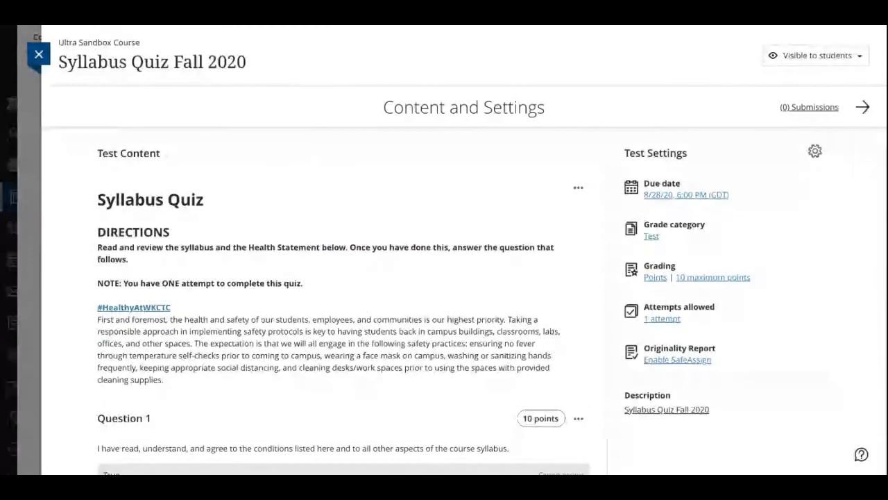
# Open the Syllabus Quiz's release conditions and enable the Performance and Date/Time conditions
pyautogui.click(816, 55)
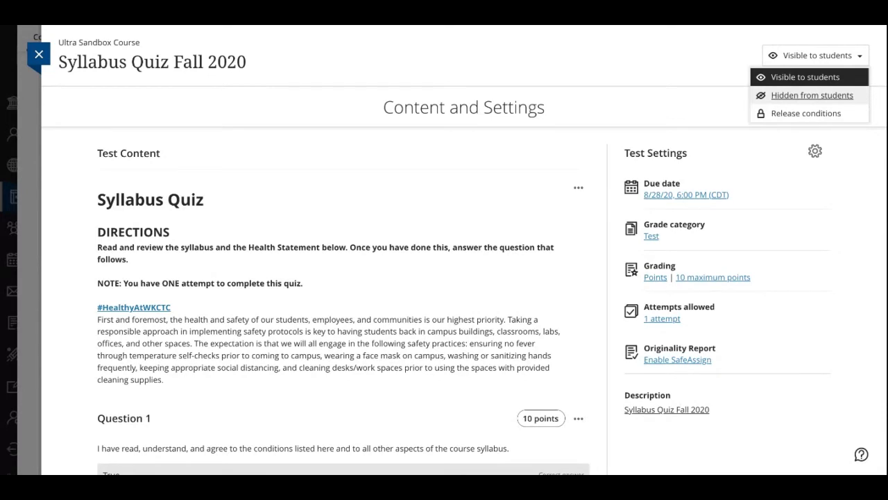
pyautogui.click(806, 113)
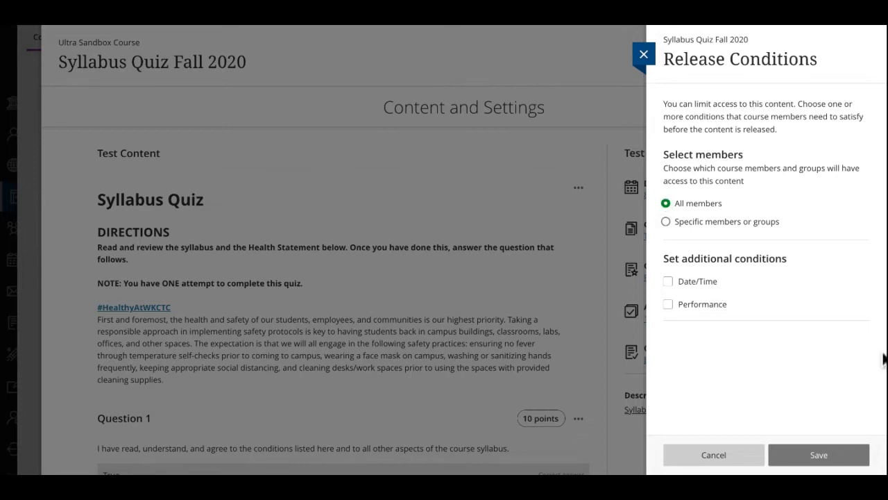
pyautogui.click(668, 304)
pyautogui.scroll(-2, 766, 278)
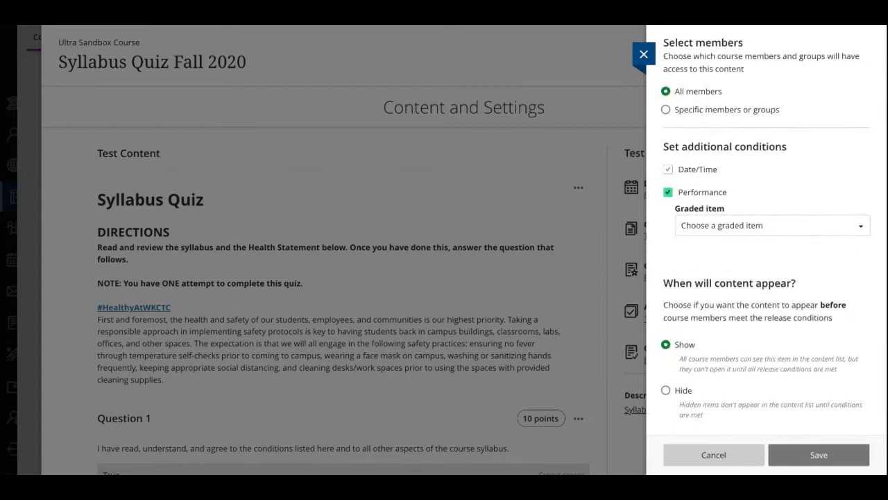
pyautogui.click(668, 169)
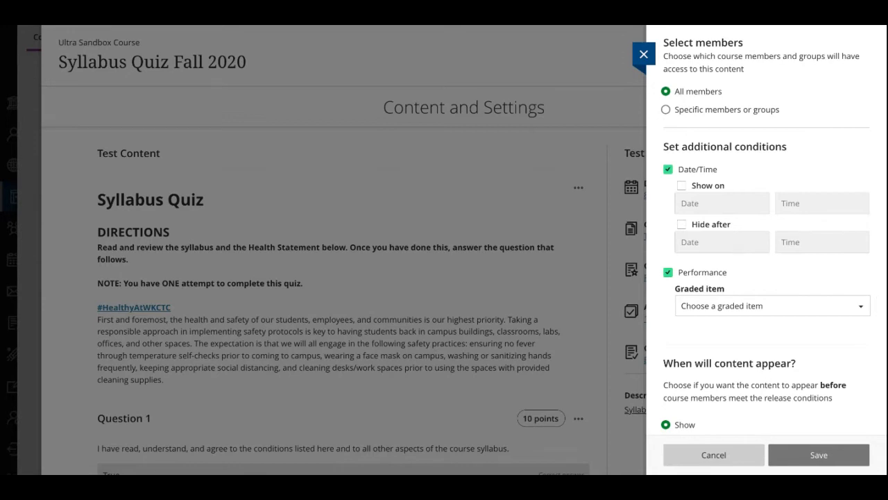
# Browse the graded items available for the Performance condition and close the release conditions without saving
pyautogui.click(833, 306)
pyautogui.scroll(-2, 767, 233)
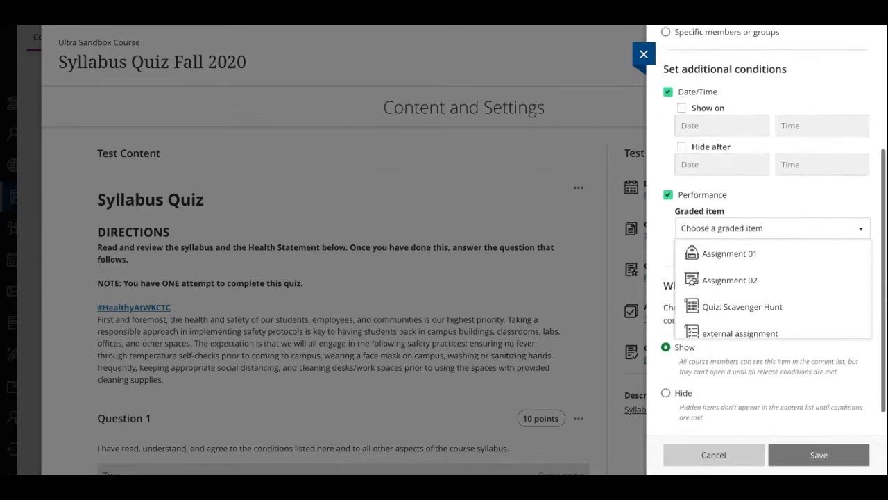
pyautogui.scroll(-2, 770, 276)
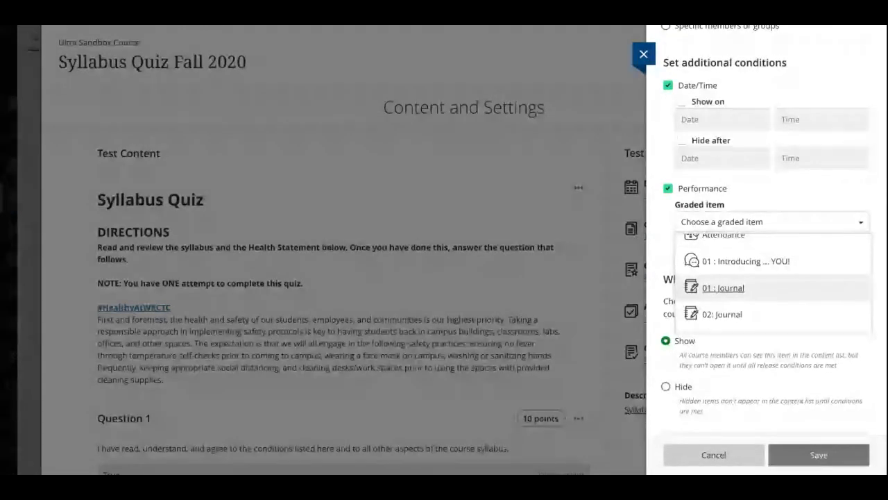
pyautogui.scroll(-1, 763, 288)
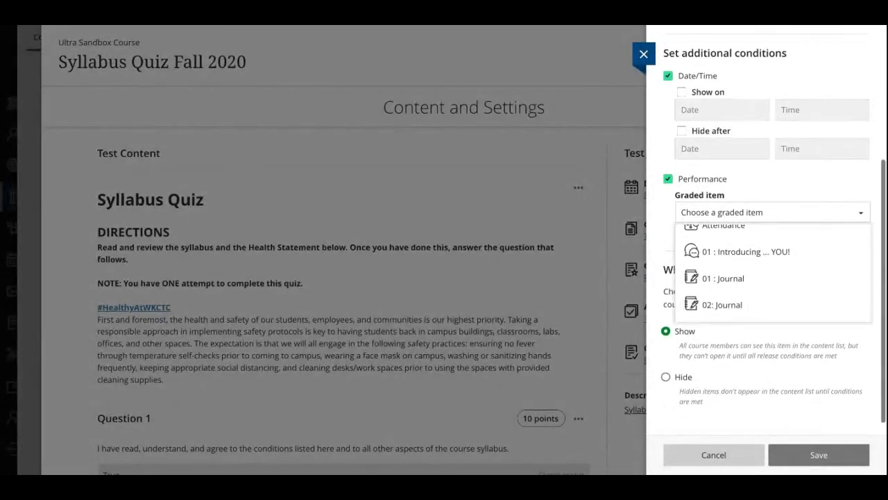
pyautogui.press('Escape')
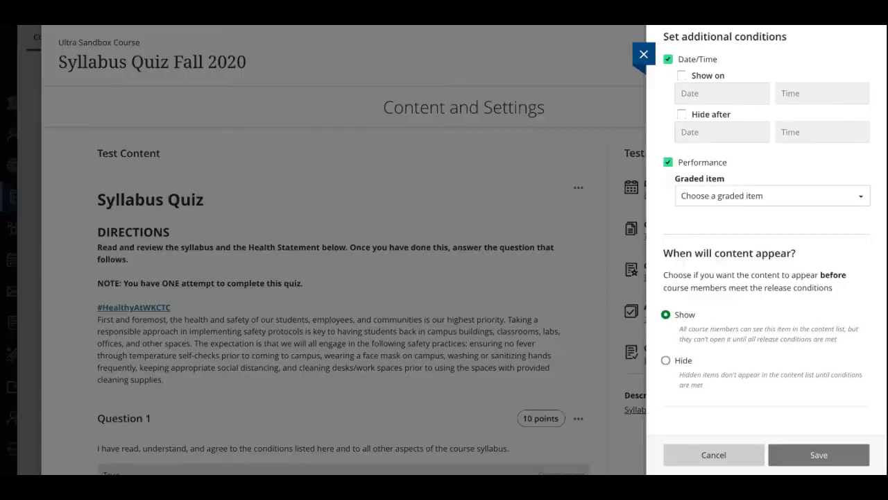
pyautogui.click(643, 54)
pyautogui.click(643, 54)
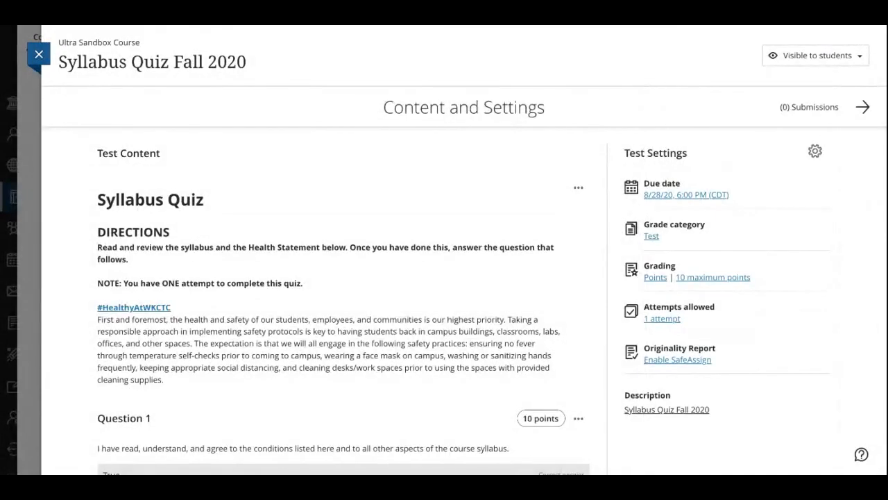
# Close the Syllabus Quiz and collapse the 00: START HERE module in the course content
pyautogui.click(38, 54)
pyautogui.scroll(-5, 496, 465)
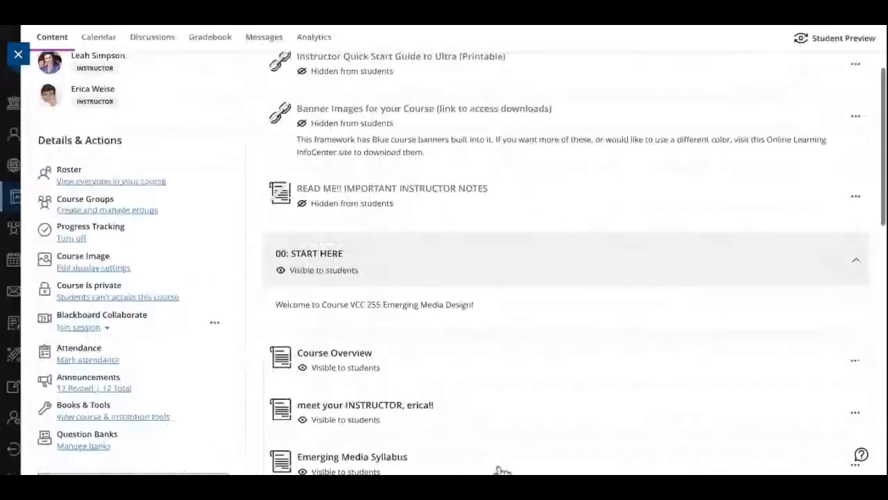
pyautogui.click(856, 215)
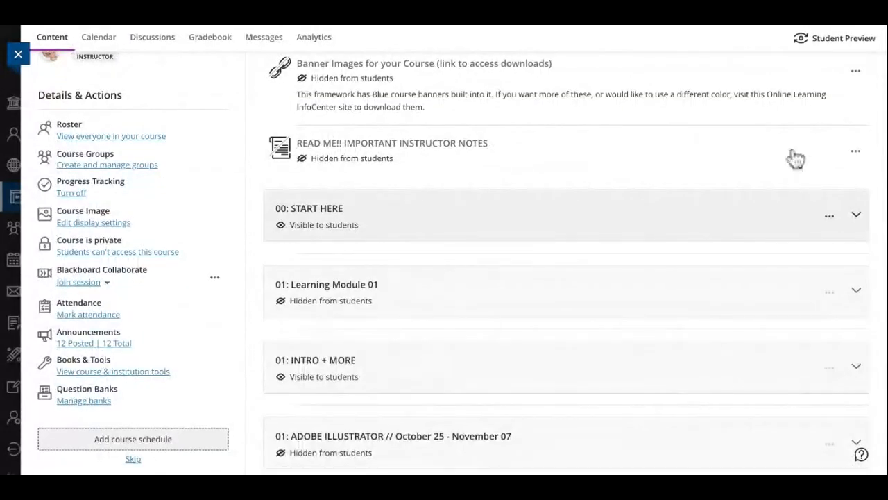
# Check the options available for the 00: START HERE module in both its collapsed and expanded states
pyautogui.click(829, 216)
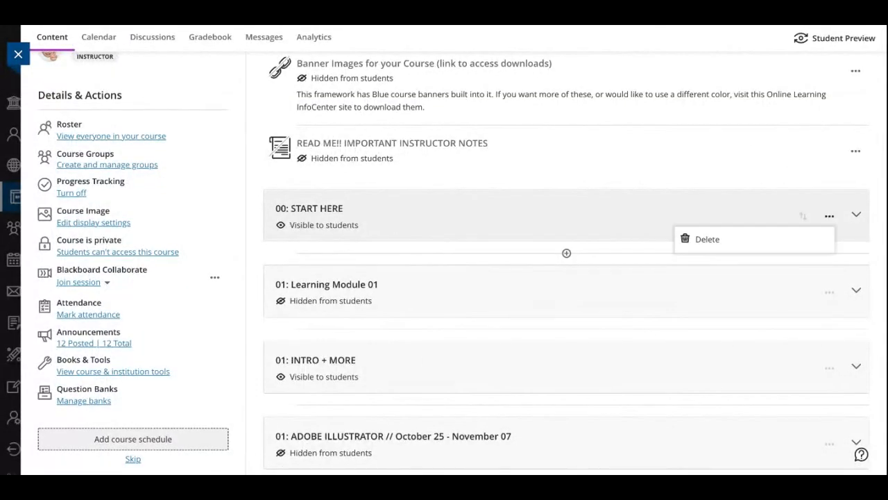
pyautogui.click(856, 214)
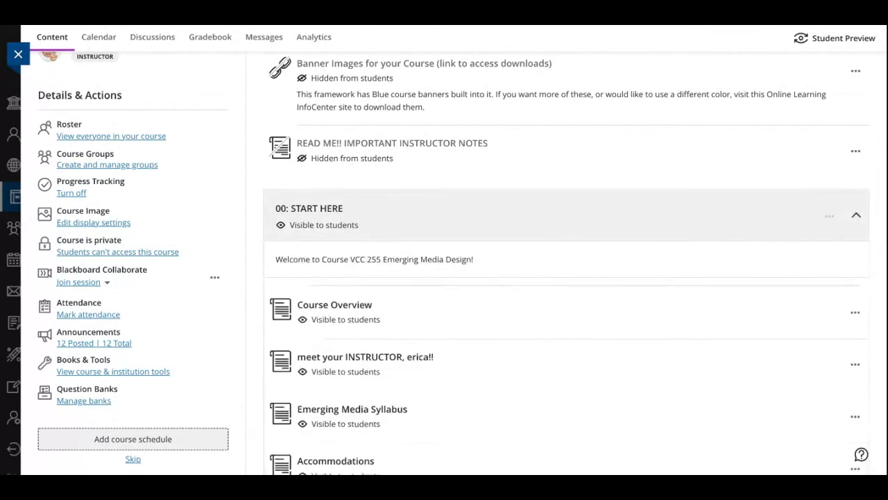
pyautogui.scroll(-3, 566, 266)
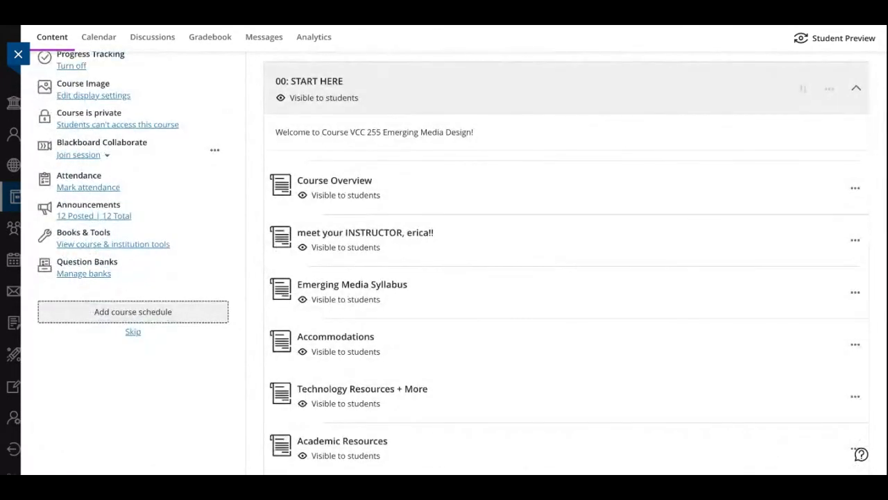
pyautogui.click(829, 89)
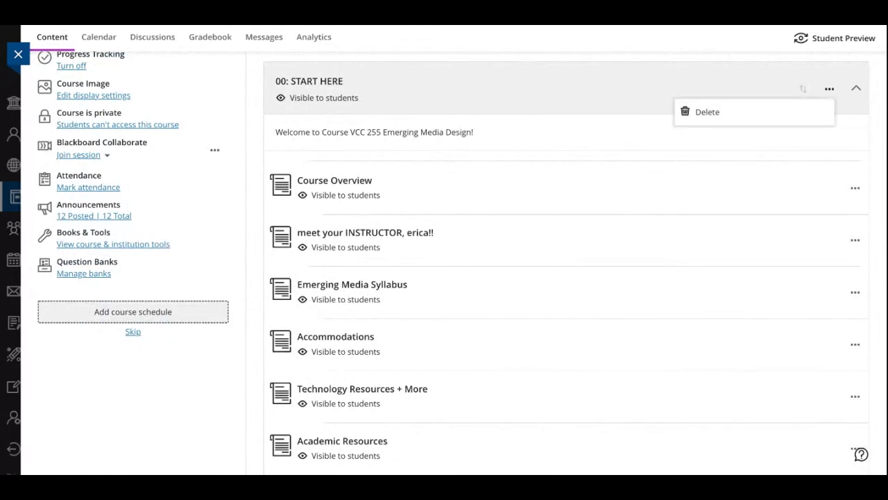
# Collapse the 00: START HERE module, and view the READ ME!! IMPORTANT INSTRUCTOR NOTES document before closing it
pyautogui.click(856, 89)
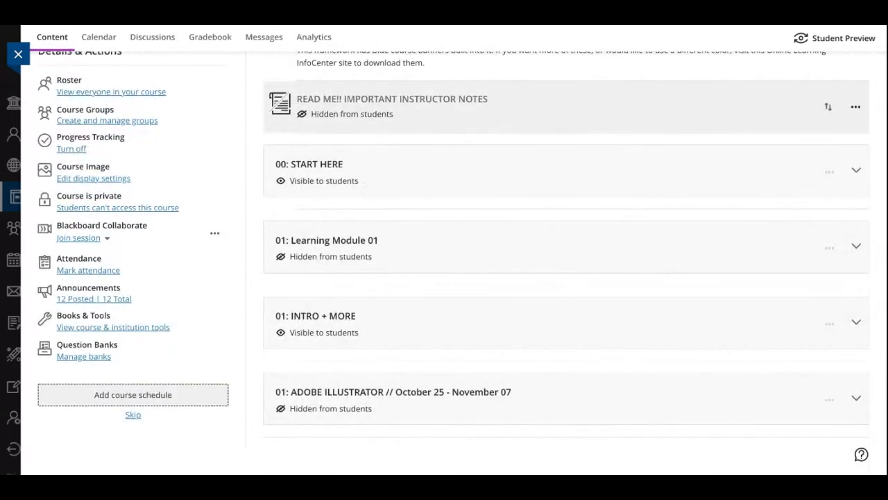
pyautogui.click(855, 107)
pyautogui.click(855, 107)
pyautogui.click(392, 100)
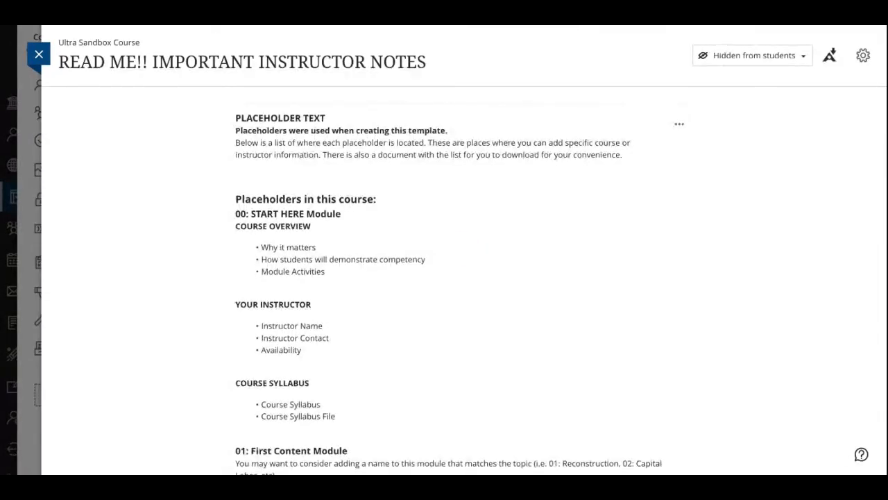
pyautogui.click(39, 54)
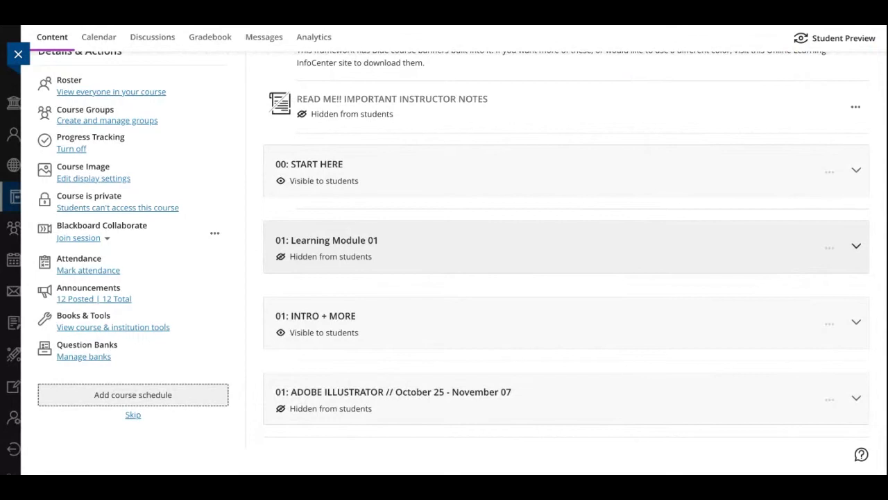
# Expand 01: Learning Module 01 in the course content and look over the items it contains
pyautogui.click(856, 245)
pyautogui.scroll(-1, 857, 246)
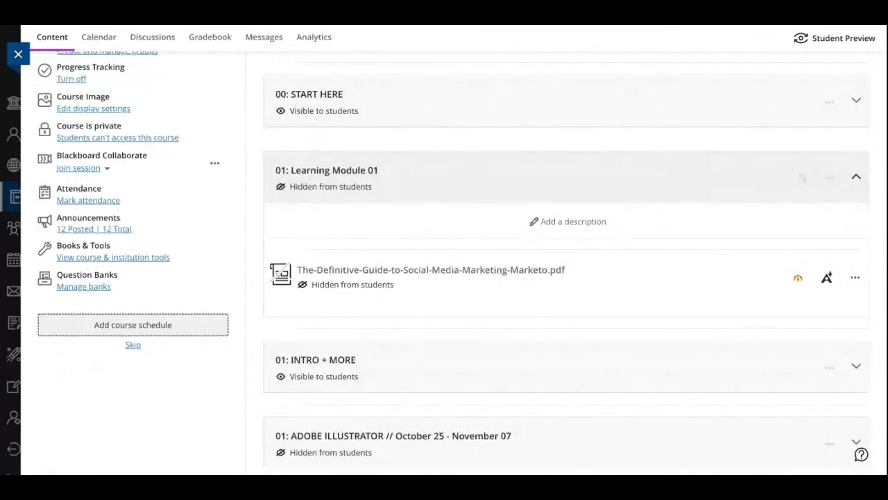
pyautogui.scroll(-1, 566, 243)
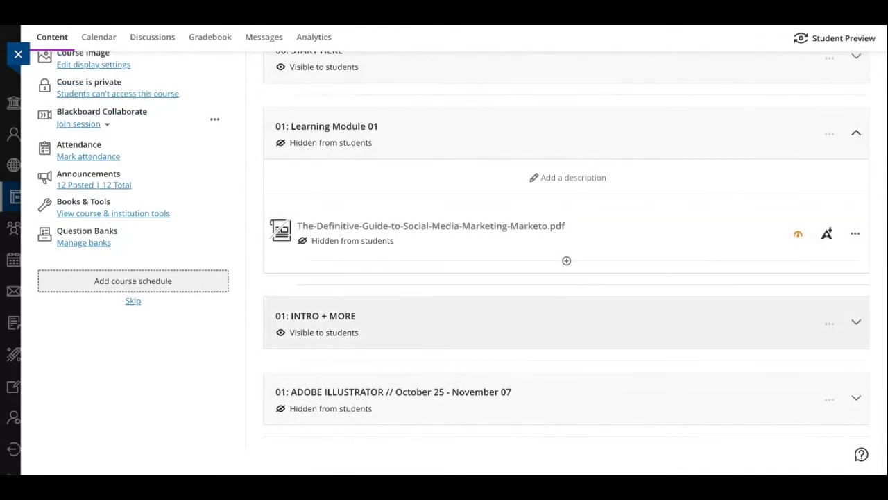
pyautogui.scroll(4, 566, 262)
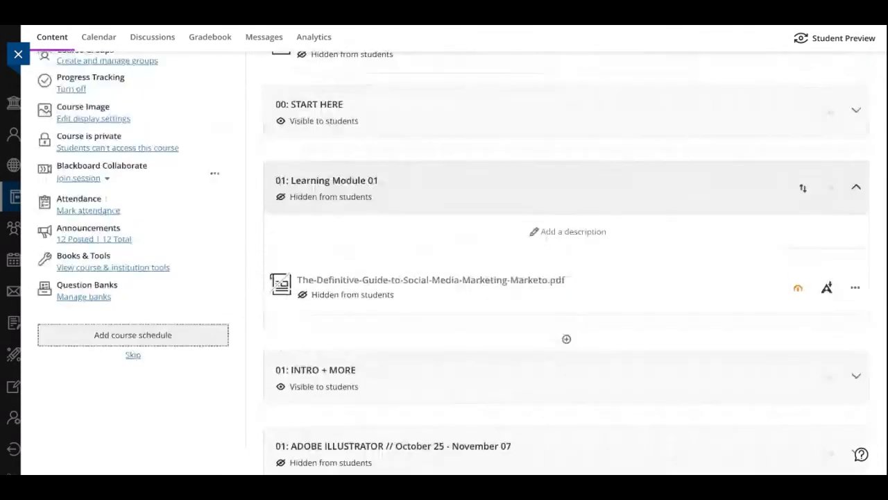
# Expand the 00: START HERE module and open its Course Overview document for editing
pyautogui.click(567, 274)
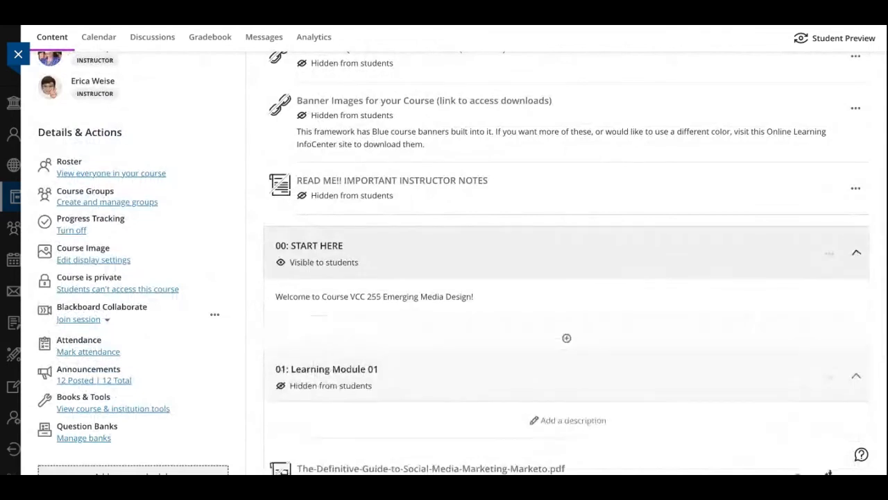
pyautogui.scroll(-3, 830, 254)
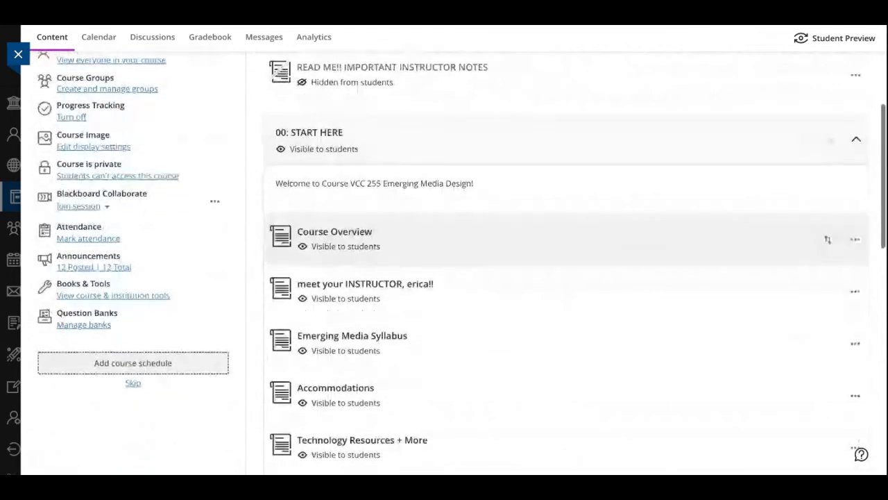
pyautogui.click(855, 192)
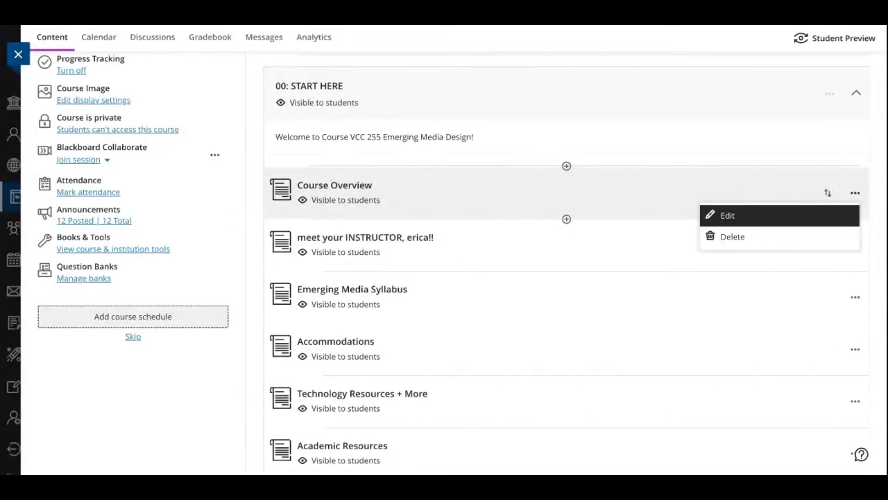
pyautogui.click(764, 215)
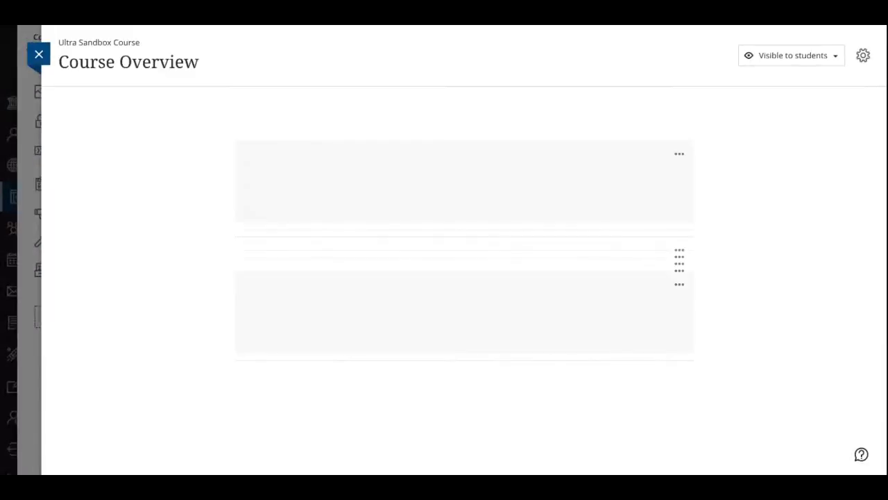
# Review the Course Overview's document settings and its release conditions, closing both without changes
pyautogui.click(863, 56)
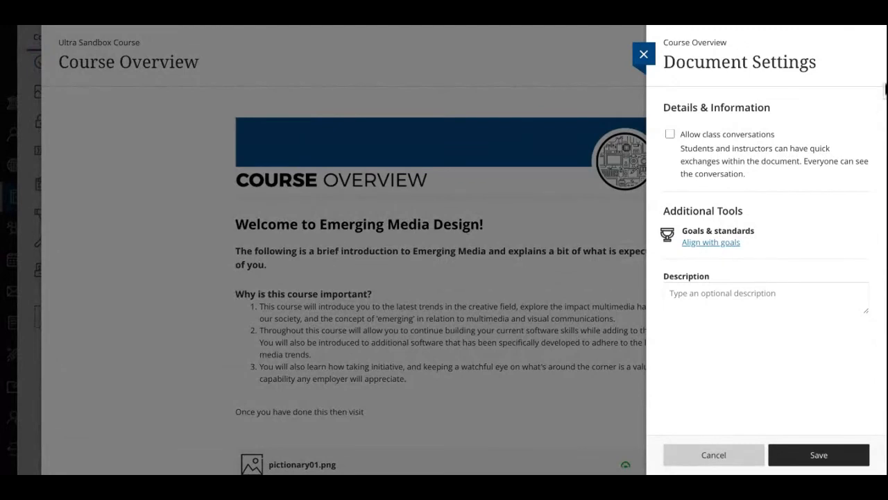
pyautogui.click(644, 55)
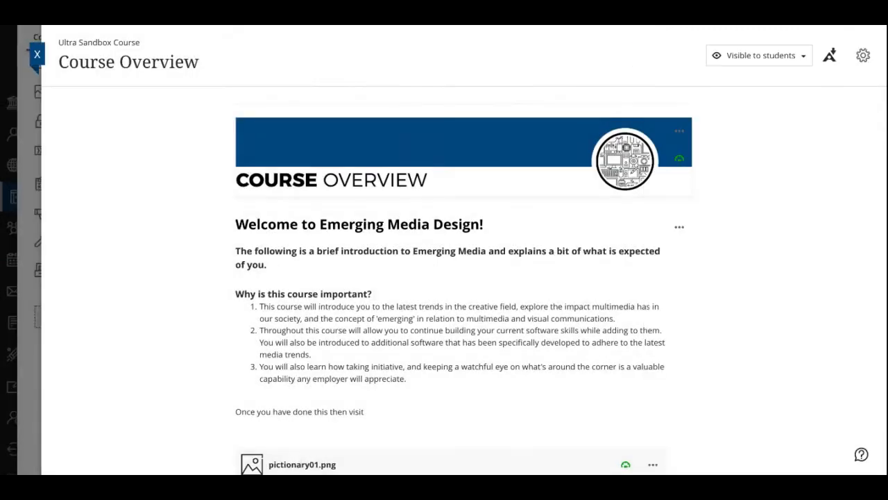
pyautogui.click(759, 56)
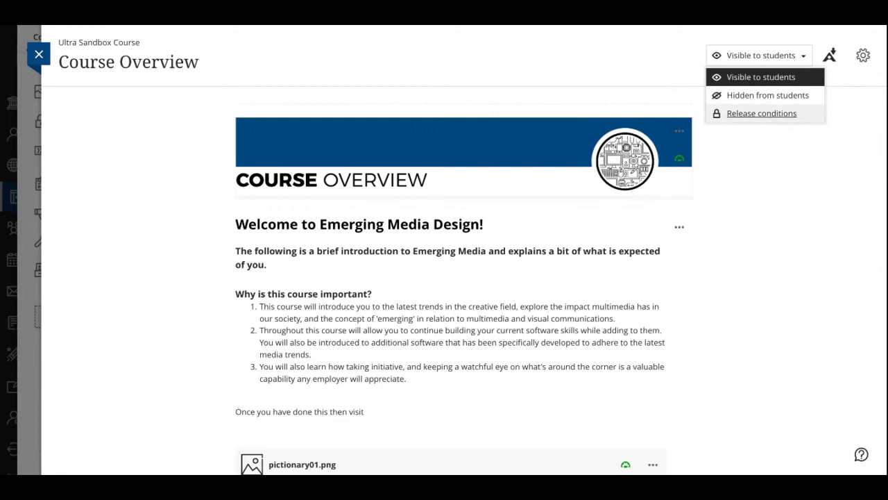
pyautogui.click(761, 113)
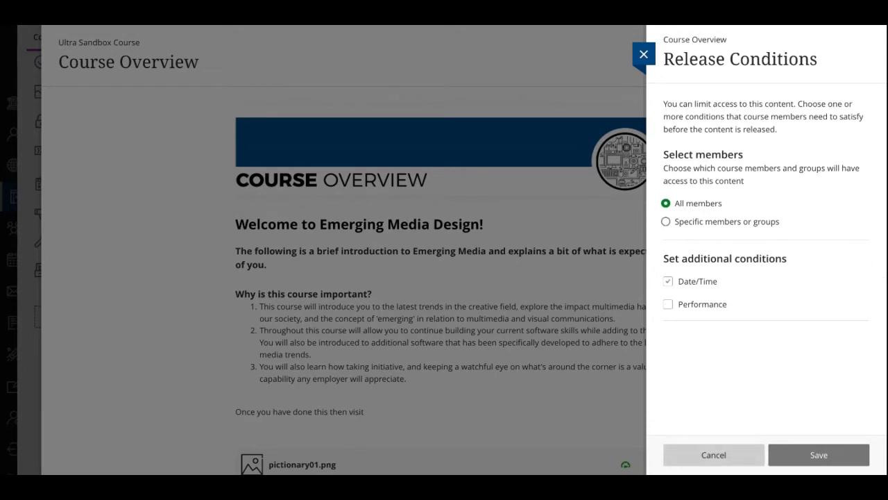
pyautogui.click(644, 54)
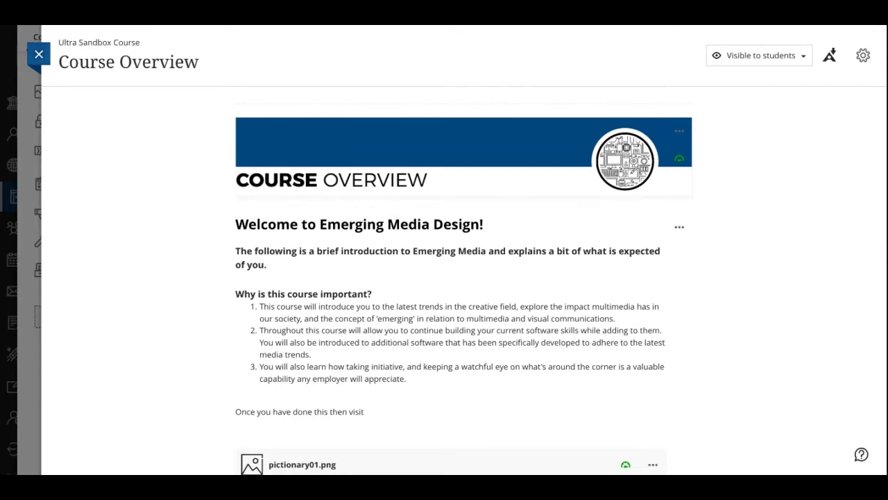
# Close the Course Overview document and collapse the 00: START HERE module
pyautogui.click(39, 54)
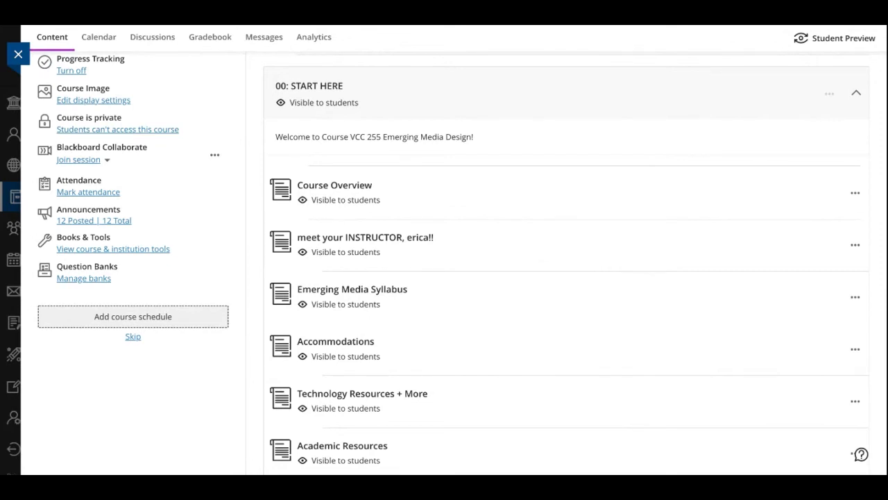
pyautogui.click(856, 92)
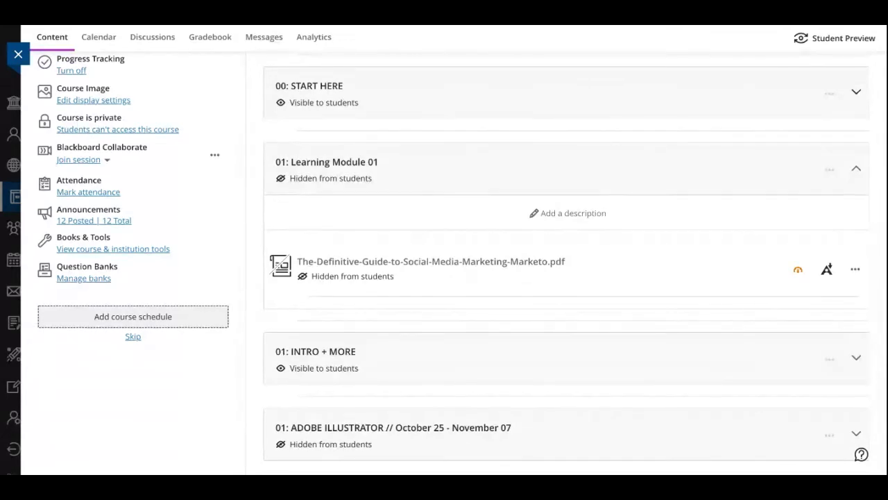
pyautogui.scroll(1, 462, 262)
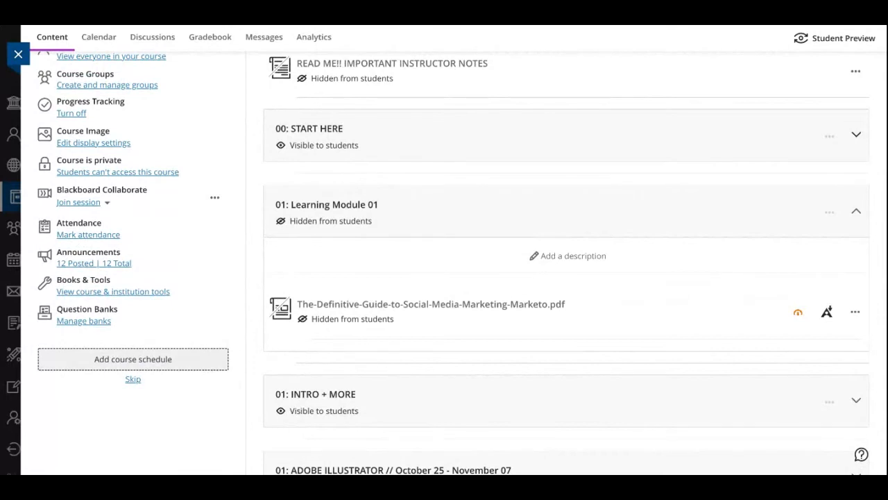
pyautogui.scroll(2, 462, 263)
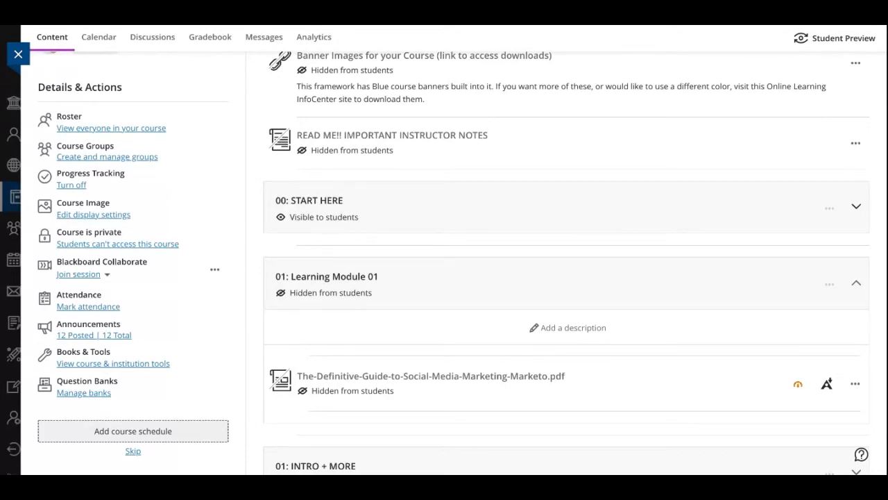
# Open the course image display settings and upload the Adobe Creative Cloud Express screenshot as the new image
pyautogui.click(93, 215)
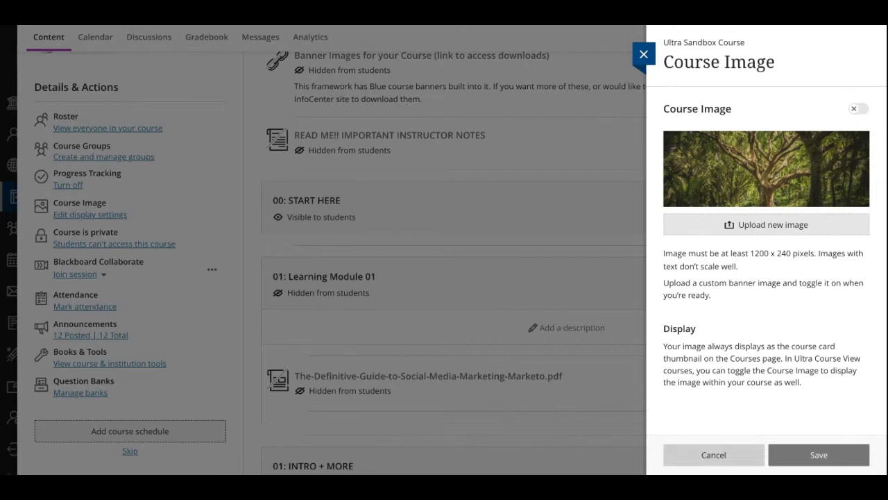
pyautogui.click(714, 456)
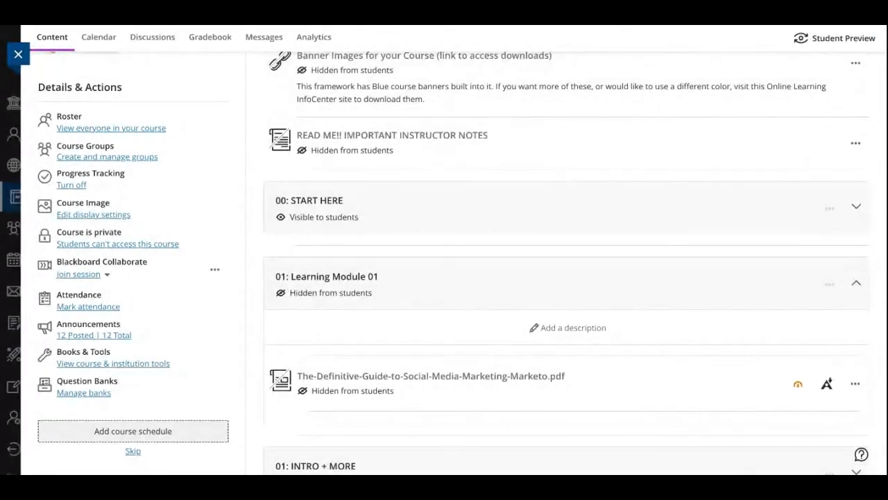
pyautogui.click(115, 212)
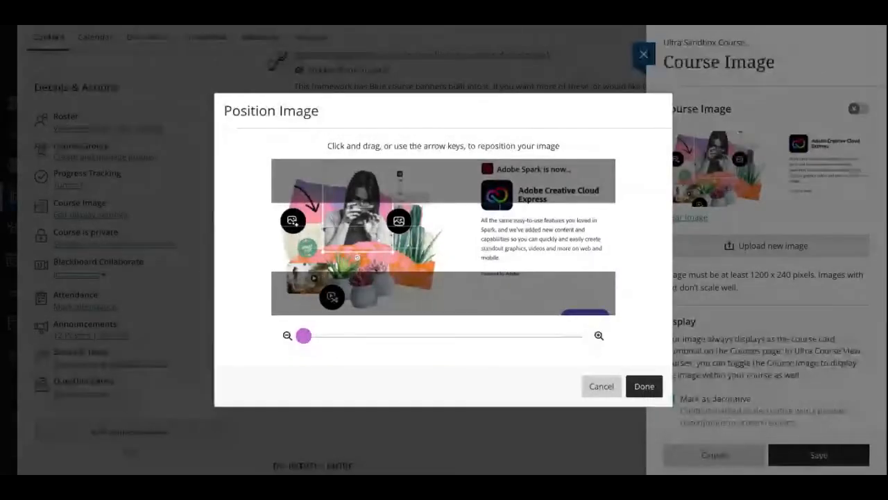
# Reposition the uploaded image so its upper part with the Adobe Creative Cloud Express heading fills the crop area, and save the course image
pyautogui.scroll(-2, 324, 200)
pyautogui.scroll(4, 325, 200)
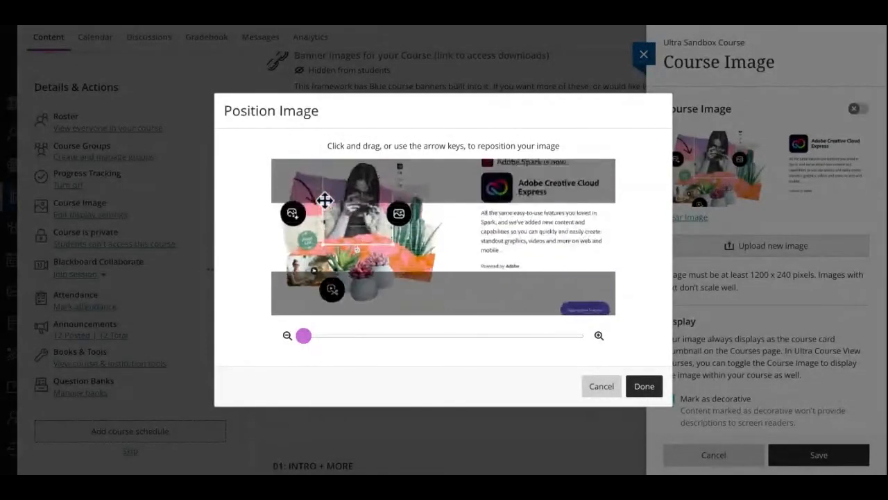
pyautogui.moveTo(414, 320); pyautogui.dragTo(414, 310)
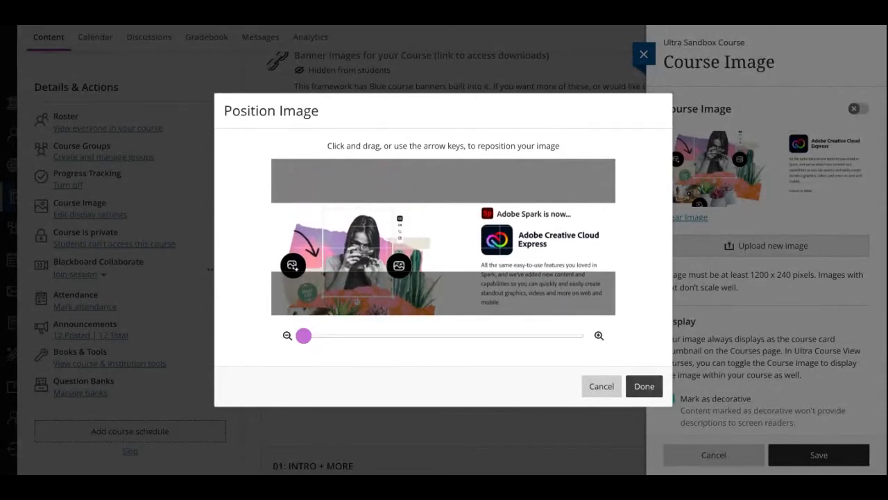
pyautogui.click(644, 385)
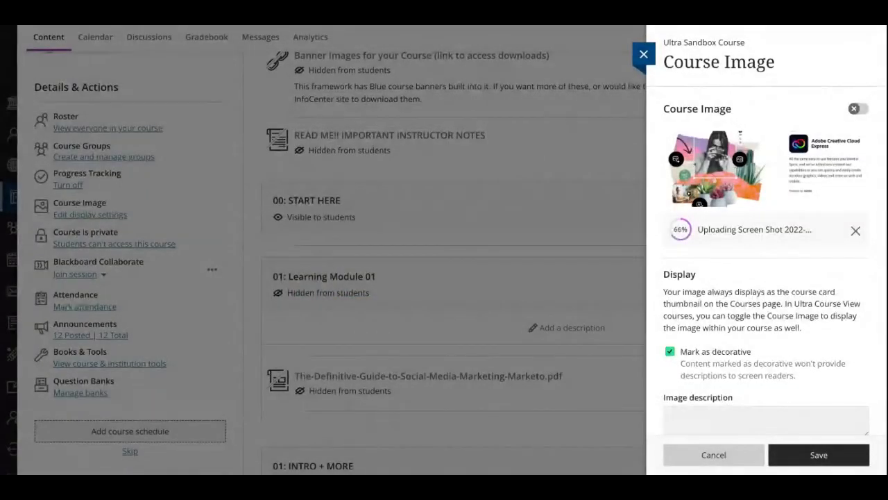
pyautogui.click(818, 455)
# Turn on the course image so it displays as a banner within the course, and save the setting
pyautogui.scroll(-2, 818, 455)
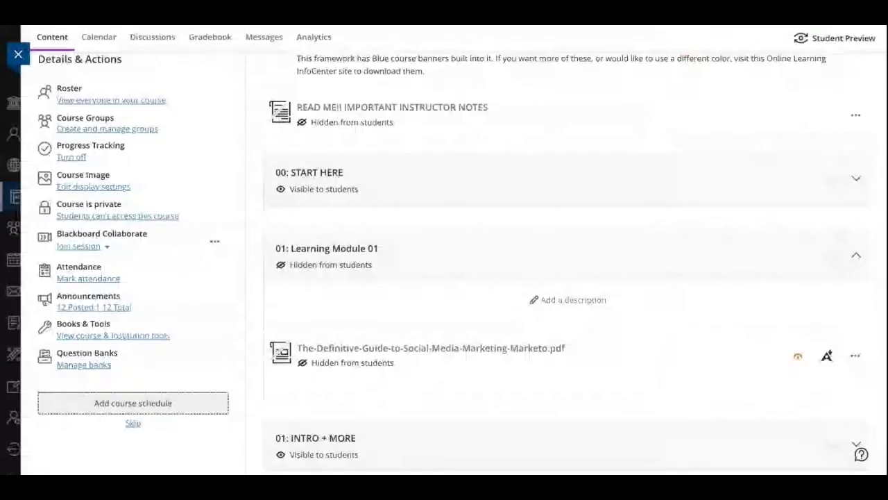
pyautogui.scroll(-1, 566, 417)
pyautogui.scroll(5, 566, 416)
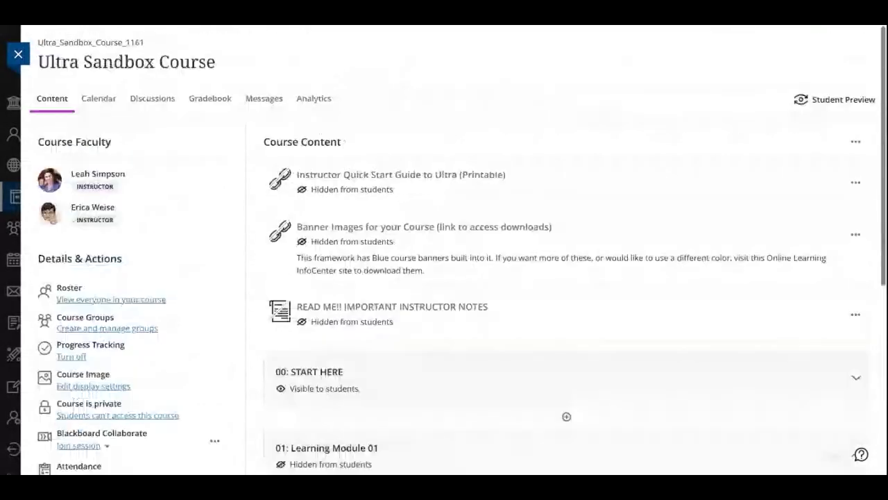
pyautogui.scroll(-3, 789, 69)
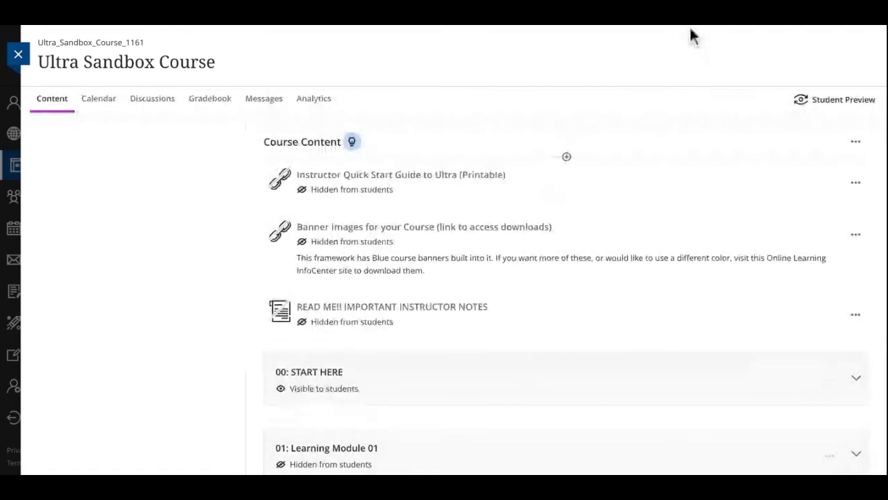
pyautogui.scroll(-1, 68, 390)
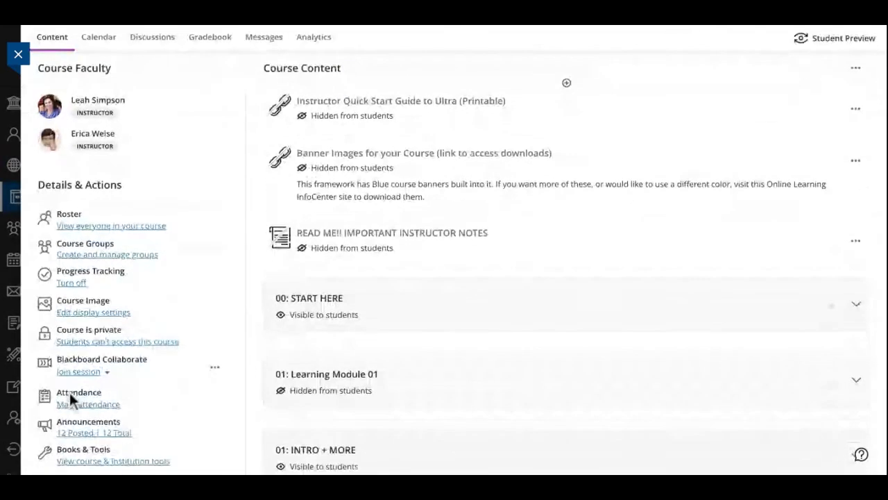
pyautogui.click(93, 312)
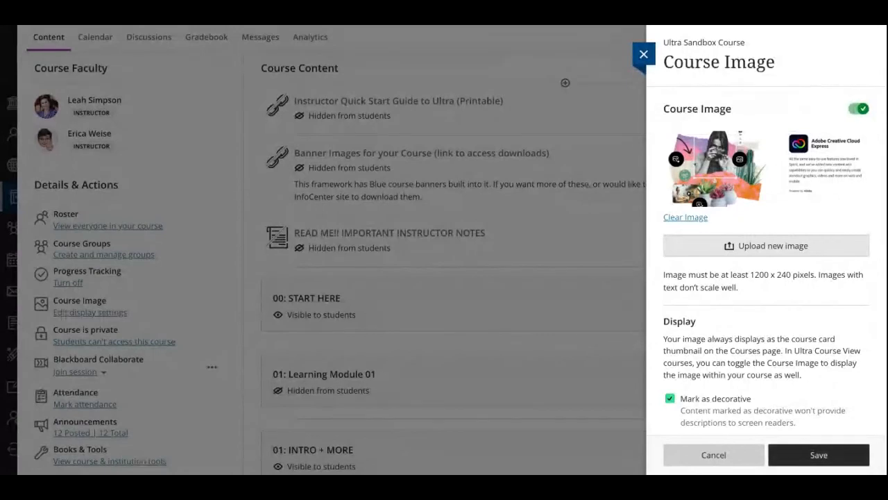
pyautogui.click(819, 455)
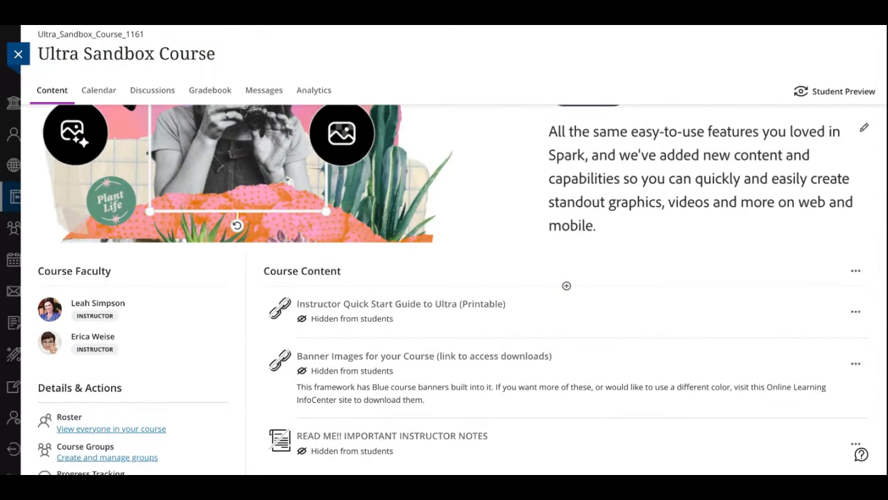
# Show the course room options available for Blackboard Collaborate in the course's Details & Actions
pyautogui.scroll(-2, 509, 109)
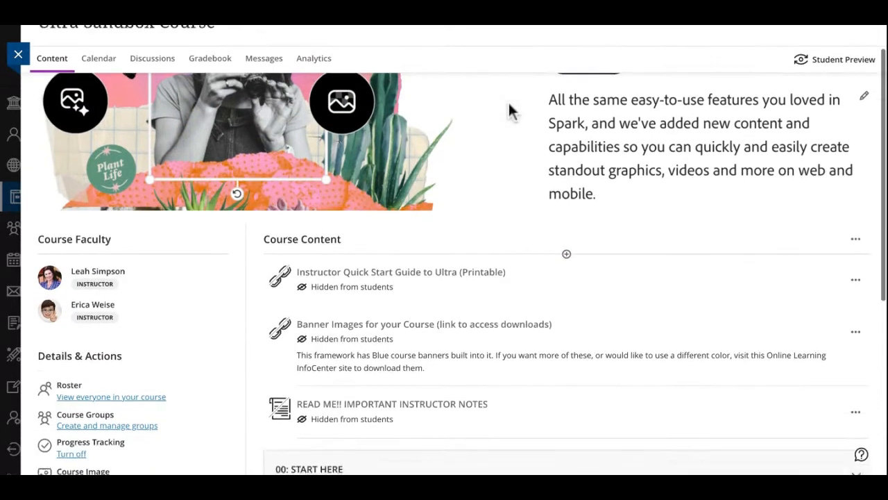
pyautogui.scroll(-5, 509, 109)
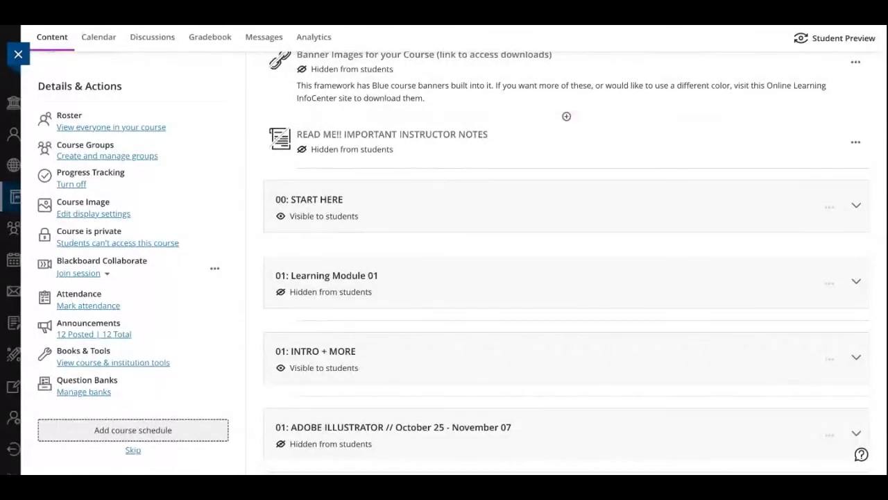
pyautogui.scroll(-1, 461, 261)
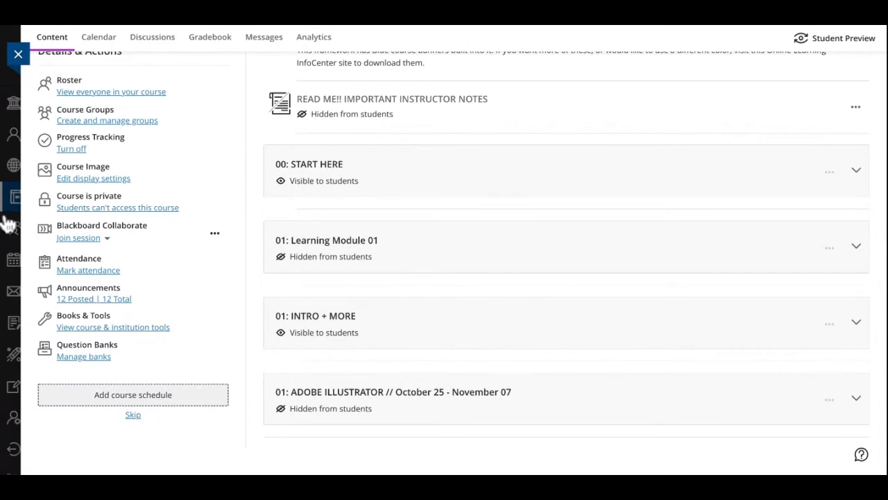
pyautogui.click(107, 237)
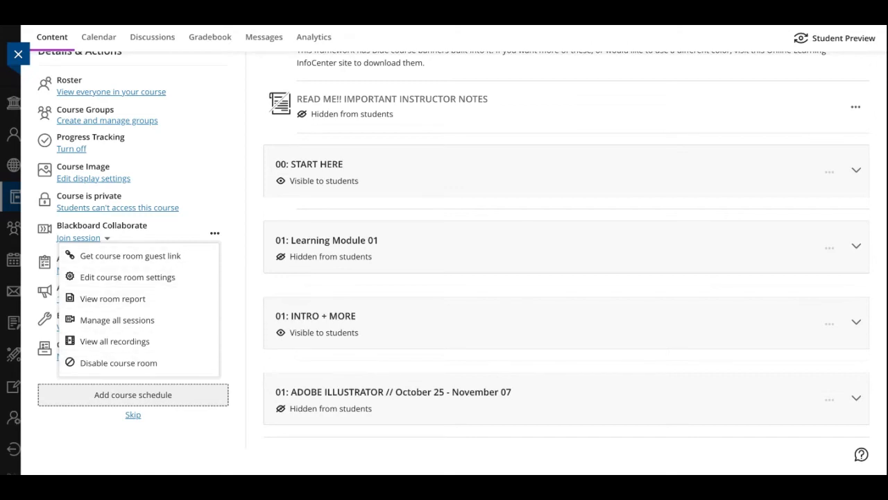
# Show the Blackboard Collaborate sessions available to join, and review the course's Progress Tracking setting without changing it
pyautogui.press('Escape')
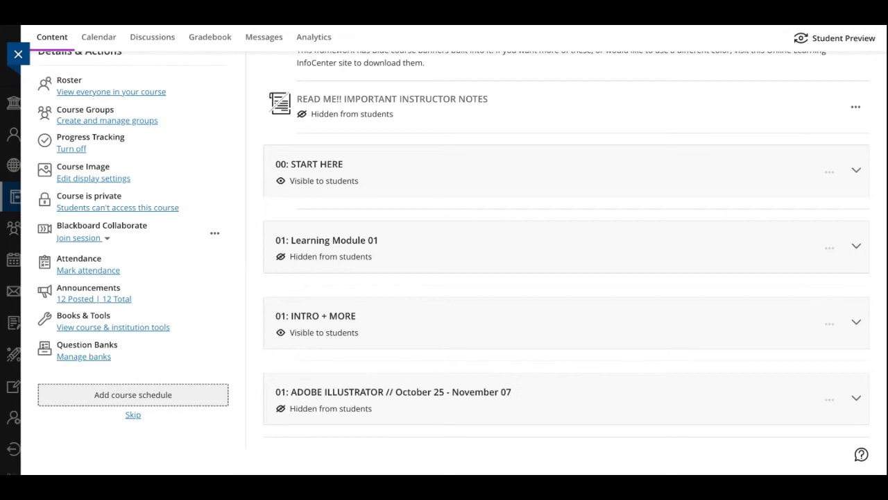
pyautogui.click(84, 238)
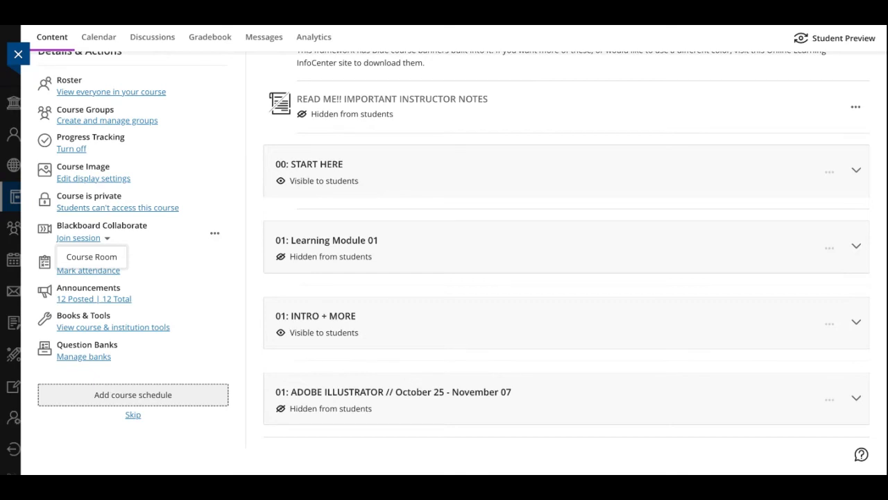
pyautogui.click(72, 149)
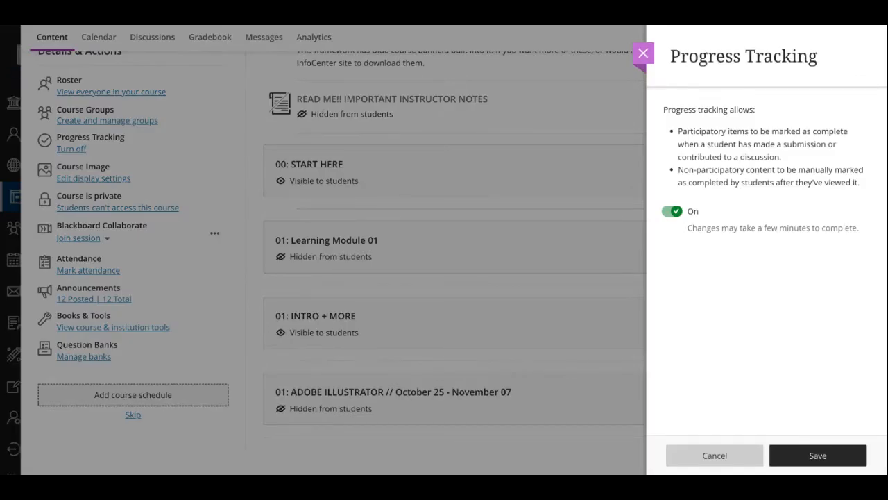
pyautogui.click(644, 54)
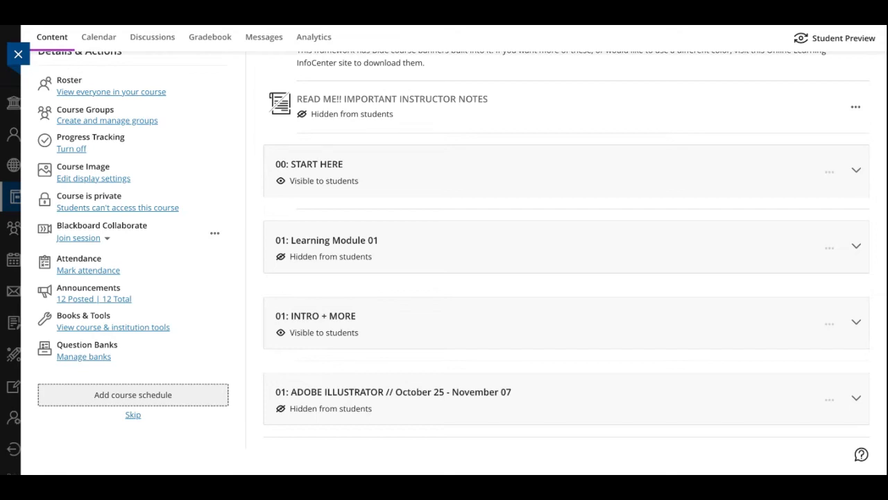
# Bring up the prompt for opening the private course to students, and dismiss it
pyautogui.click(122, 207)
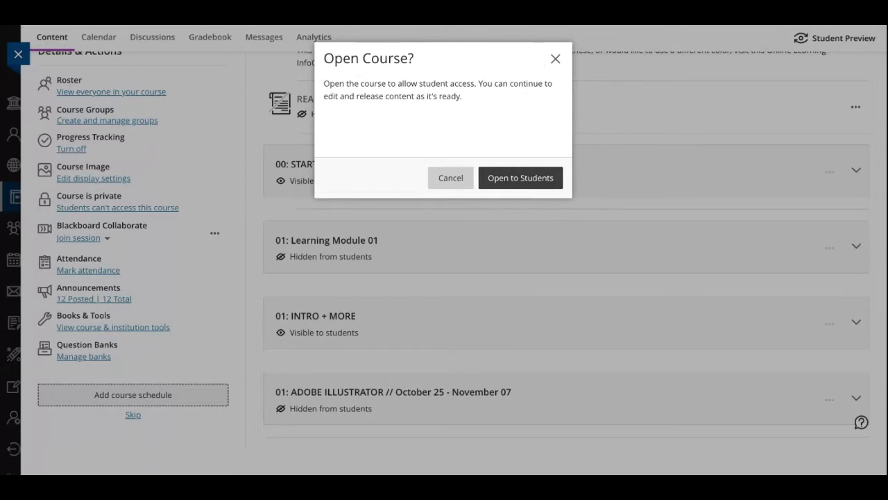
pyautogui.click(521, 177)
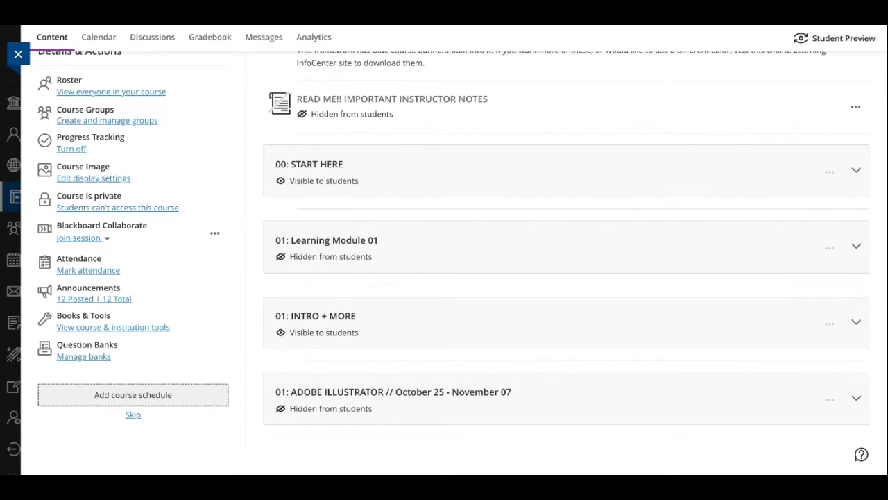
# Revisit the Collaborate course room options and the Progress Tracking setting, leaving both as they are
pyautogui.click(83, 238)
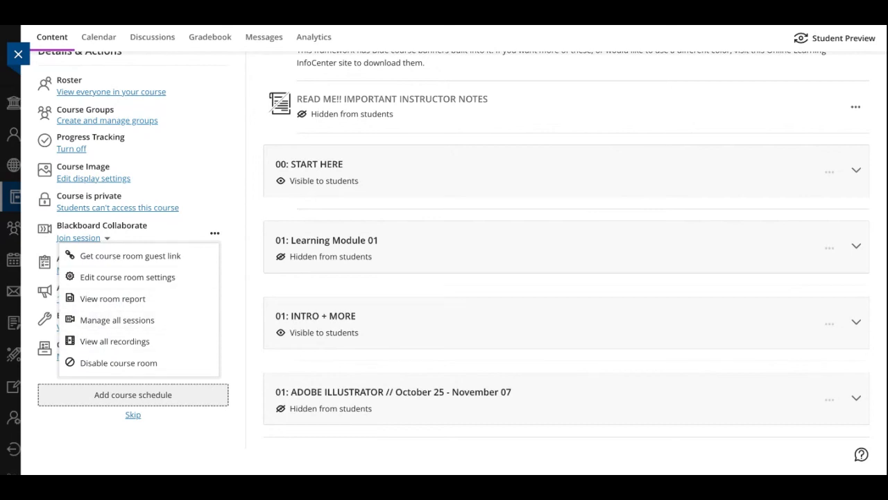
pyautogui.click(71, 149)
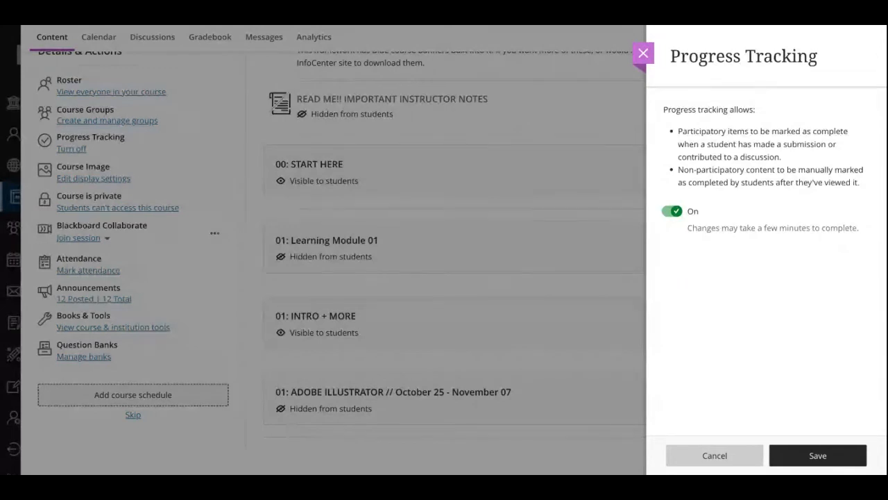
pyautogui.click(643, 53)
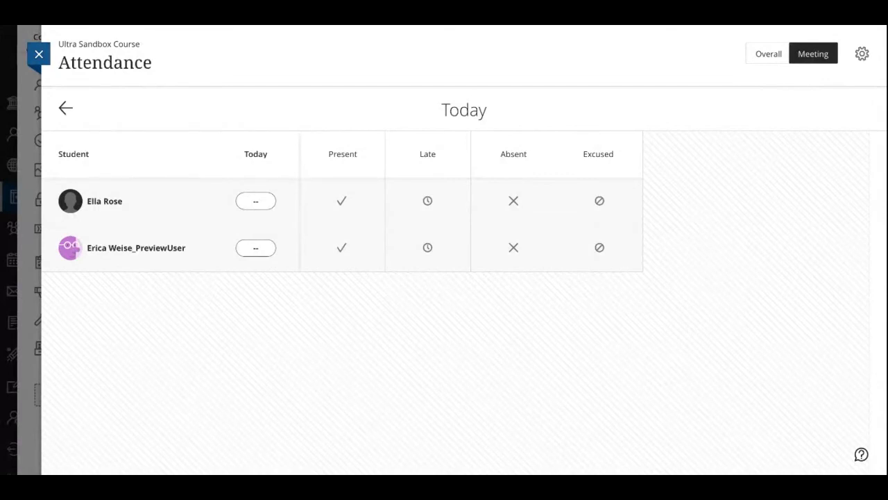
# Compare the Overall and Meeting views of the course attendance, check the 5/17/21 and today's meetings, and close the attendance page
pyautogui.click(768, 53)
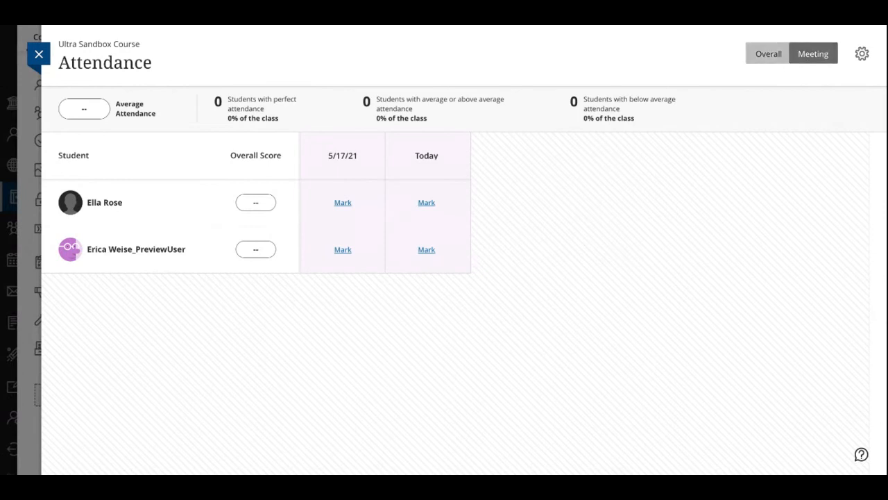
pyautogui.click(814, 53)
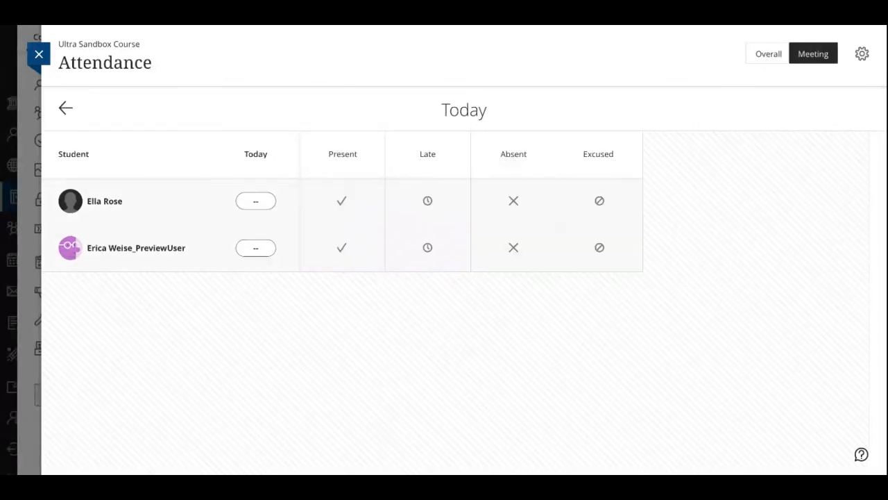
pyautogui.click(65, 107)
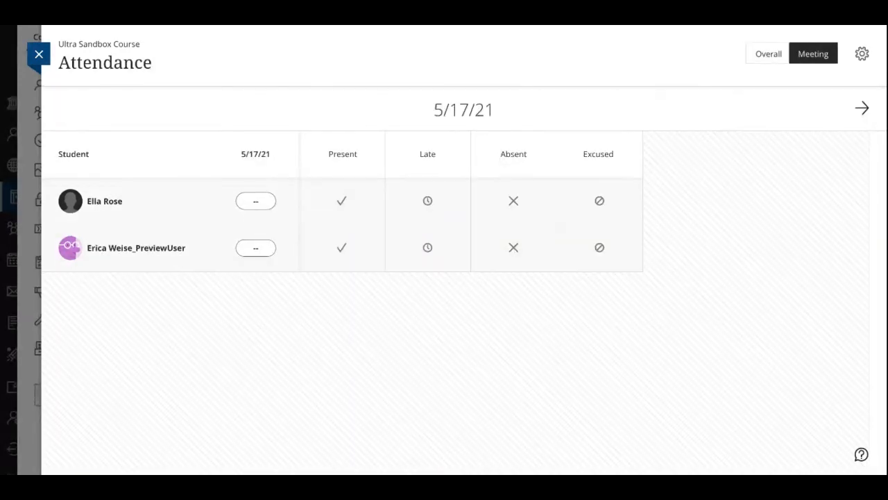
pyautogui.click(862, 108)
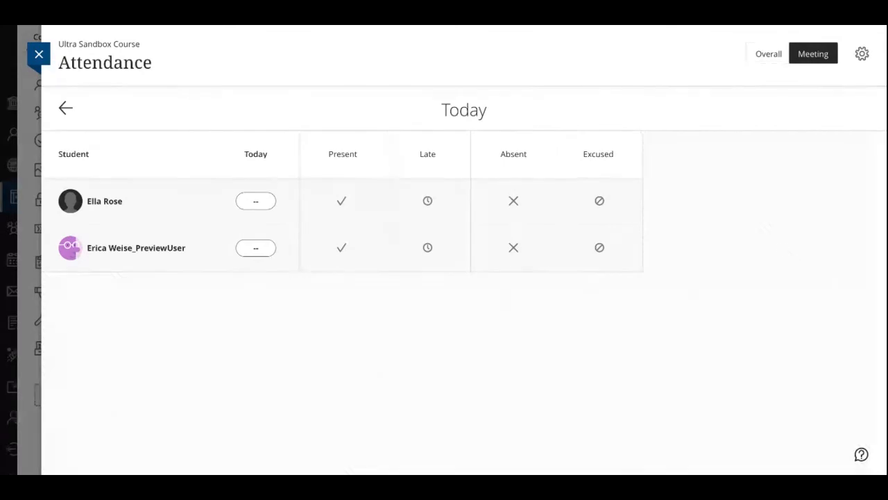
pyautogui.click(39, 54)
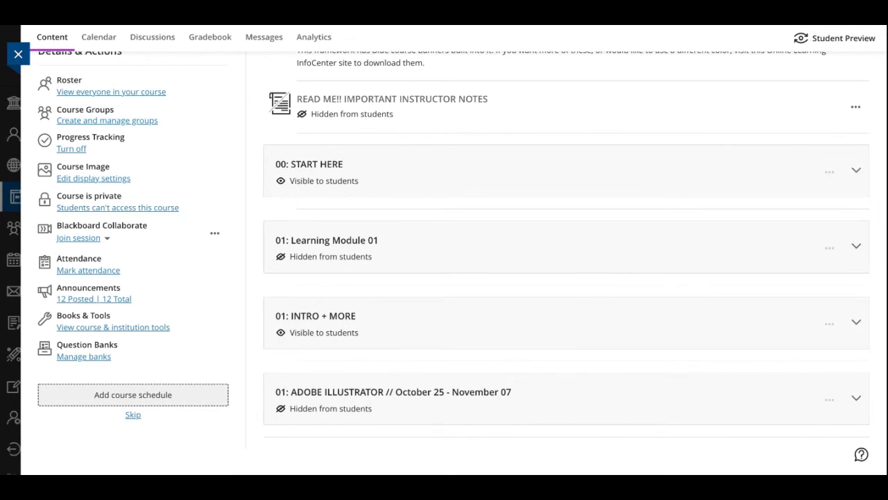
# Start a new course announcement and review its recipients, message, email copy and scheduling options
pyautogui.click(93, 299)
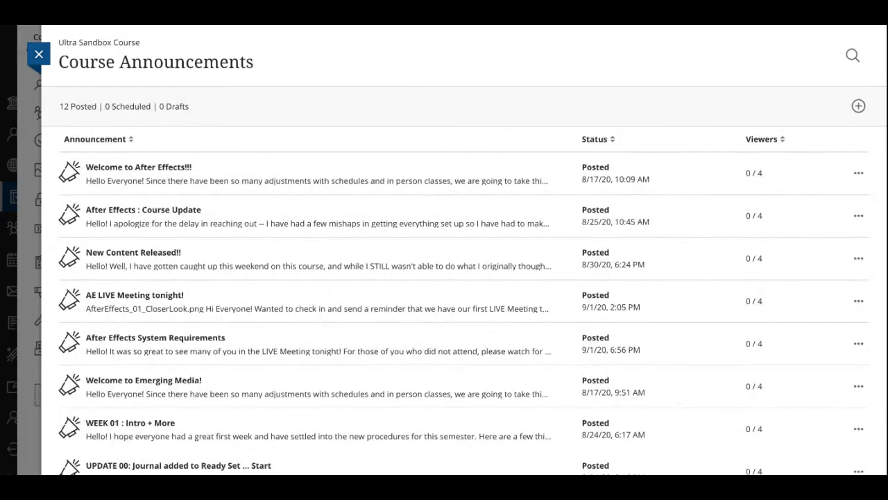
pyautogui.click(39, 54)
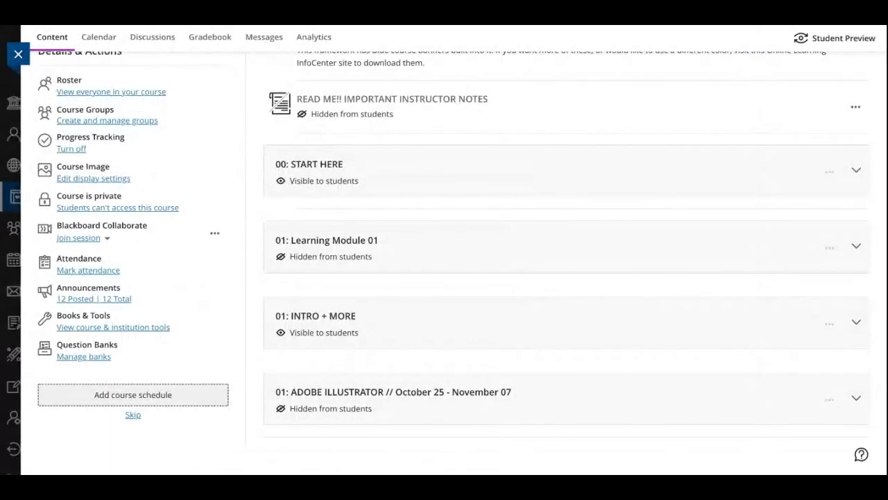
pyautogui.click(94, 299)
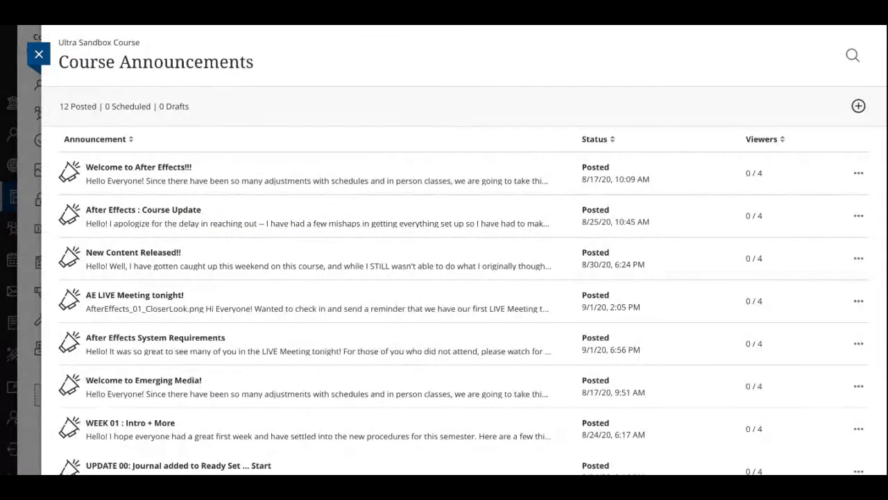
pyautogui.click(858, 106)
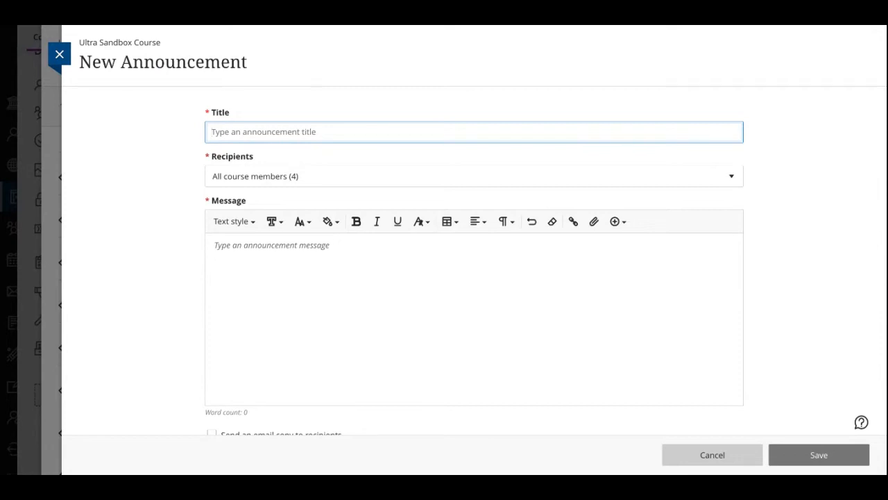
pyautogui.scroll(-2, 495, 290)
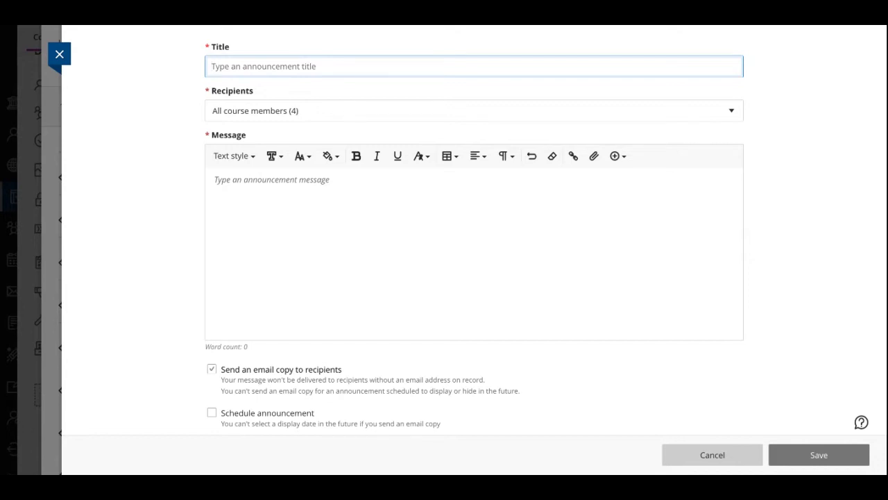
pyautogui.scroll(1, 474, 236)
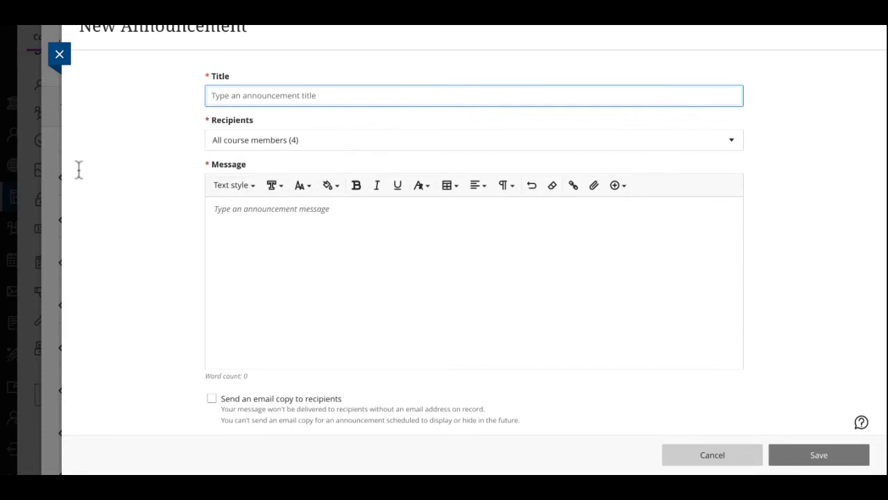
# Examine the text style, font and font size choices for the announcement message, and leave the announcements without saving
pyautogui.click(233, 185)
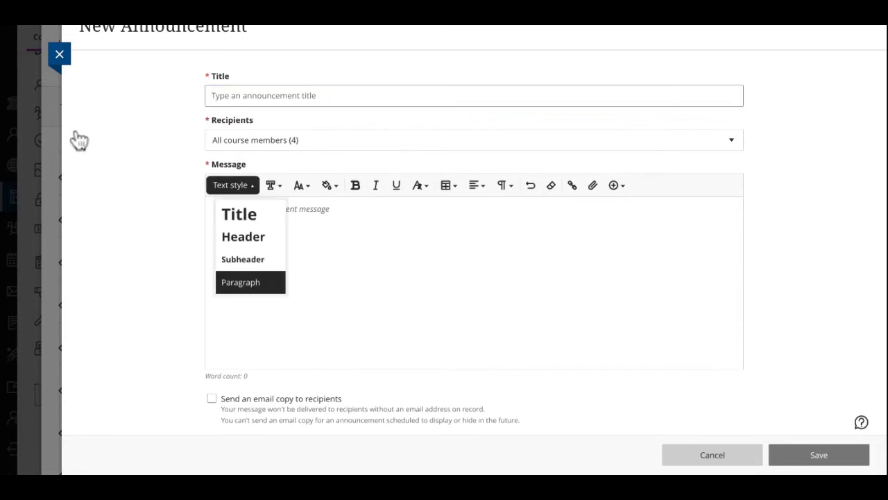
pyautogui.click(233, 185)
pyautogui.click(273, 185)
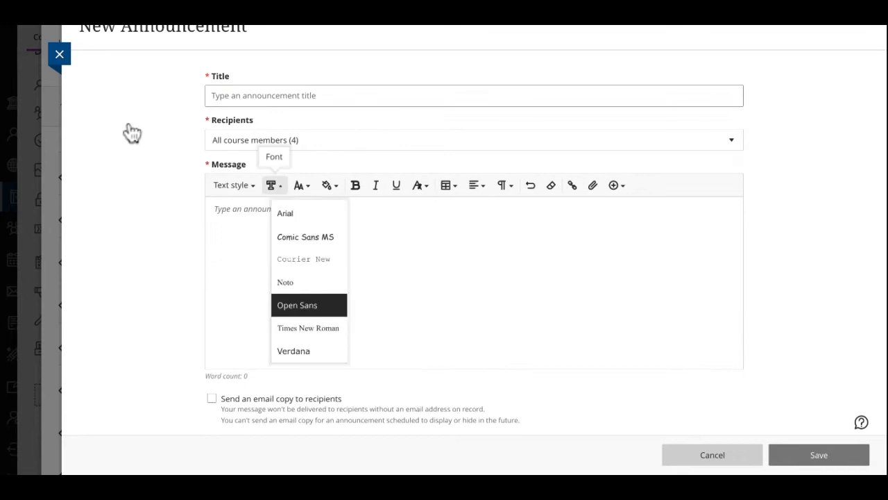
pyautogui.click(272, 185)
pyautogui.click(302, 185)
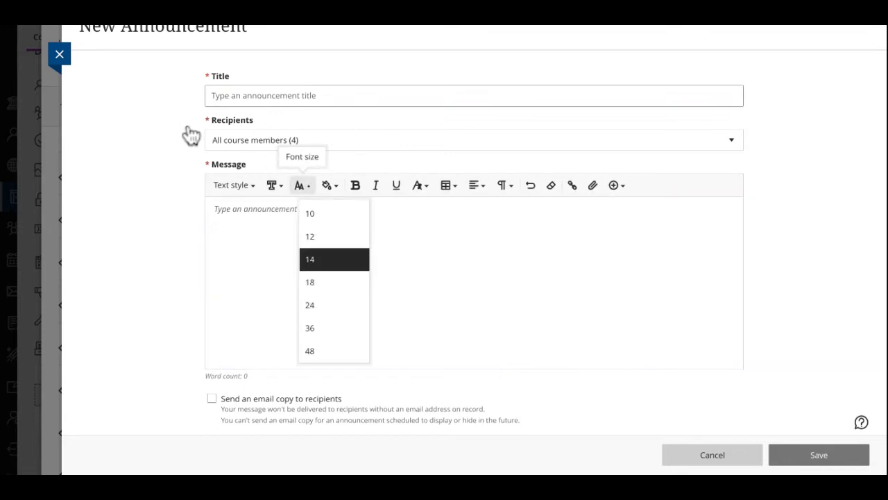
pyautogui.click(531, 301)
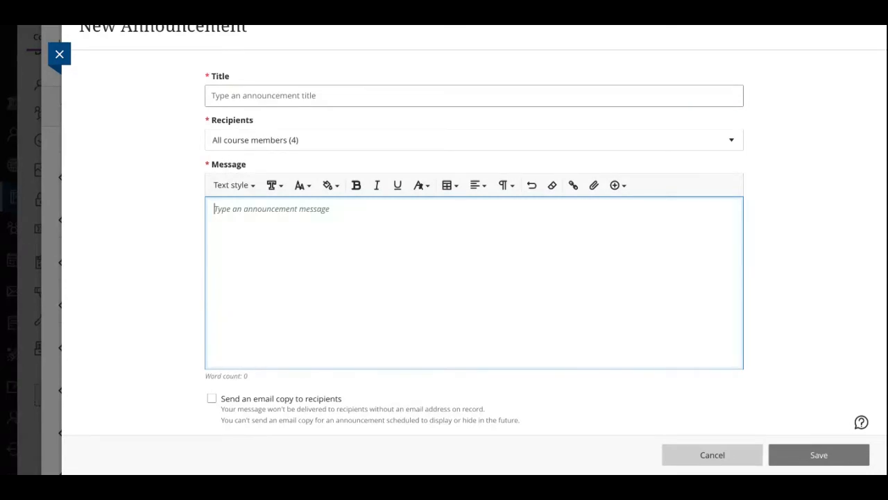
pyautogui.scroll(-1, 474, 278)
pyautogui.scroll(1, 474, 278)
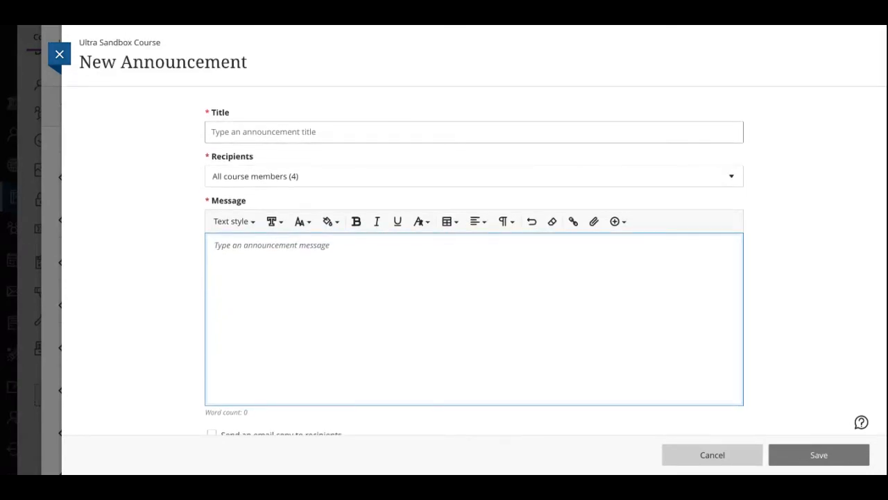
pyautogui.click(59, 54)
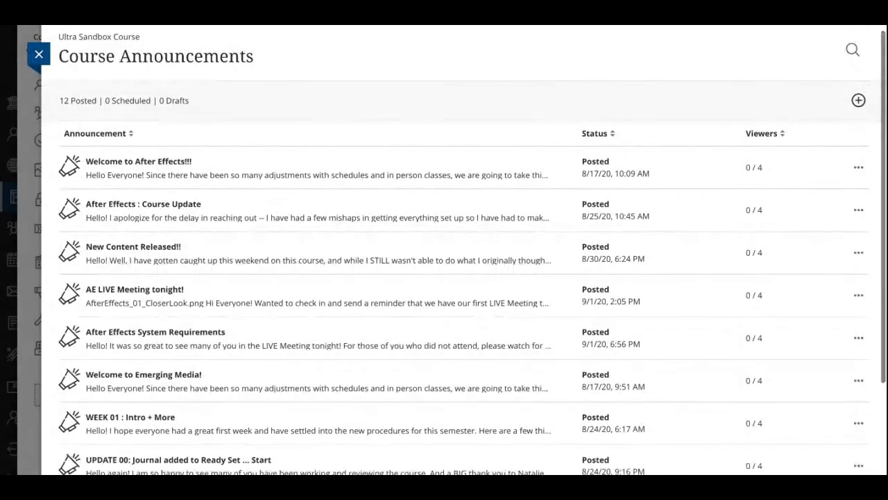
pyautogui.click(39, 54)
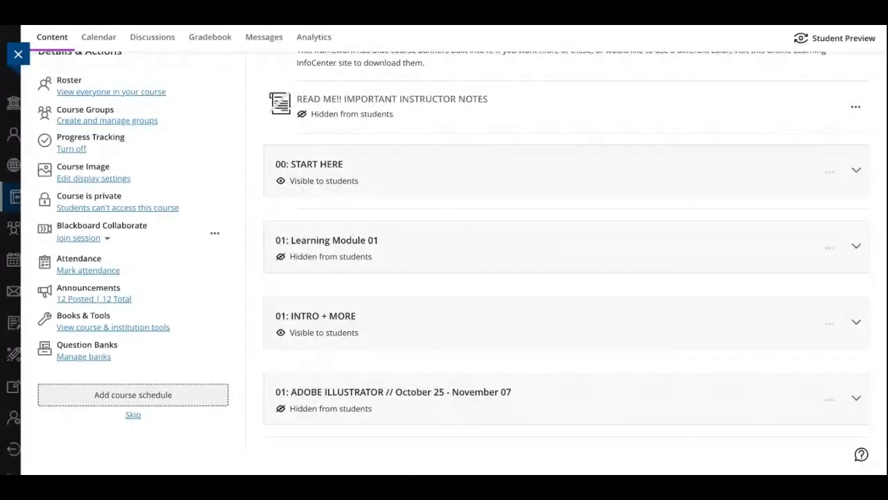
# Look through the available Books & Course Tools to the end of the list, and browse all course tools in the Content Market
pyautogui.click(113, 327)
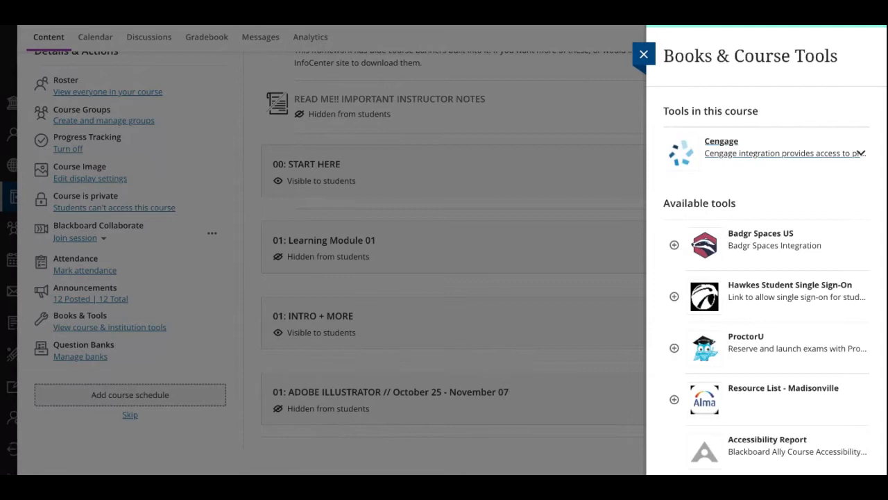
pyautogui.scroll(-3, 785, 290)
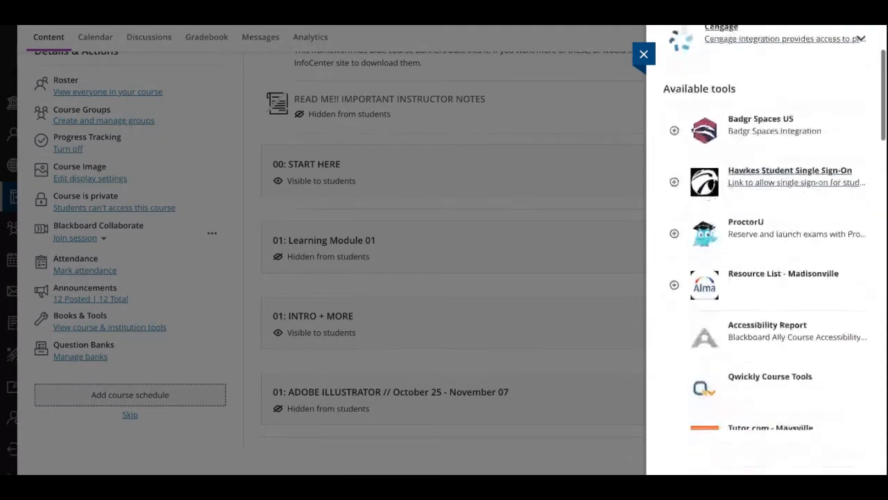
pyautogui.scroll(-4, 784, 312)
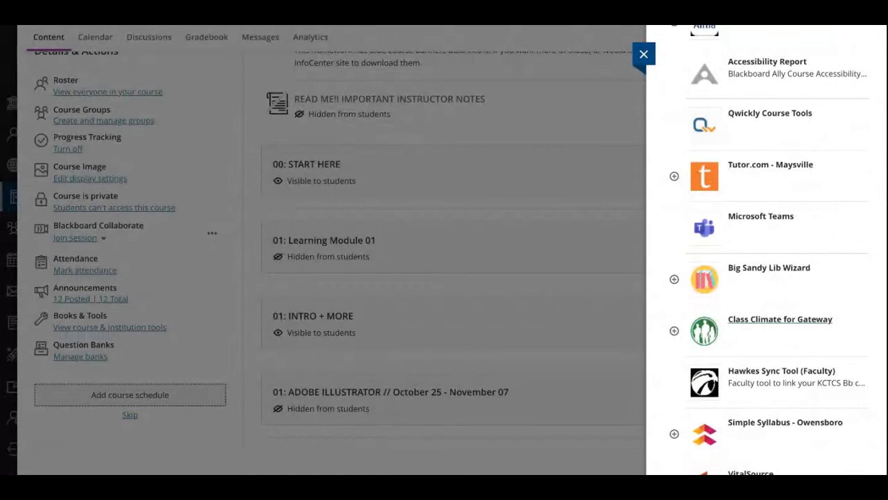
pyautogui.scroll(-5, 763, 291)
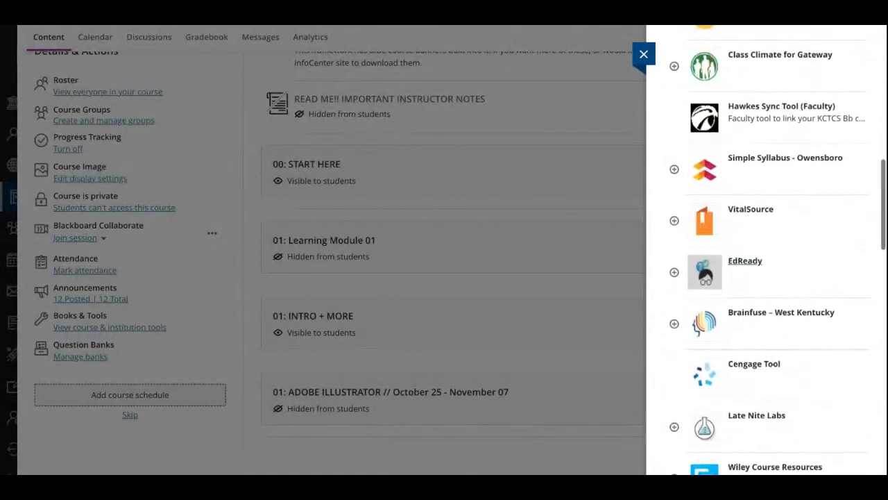
pyautogui.scroll(-7, 764, 278)
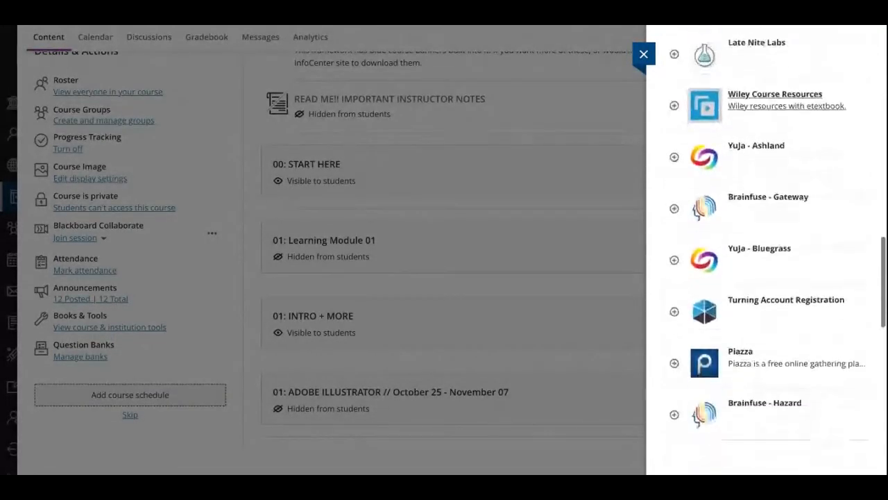
pyautogui.scroll(-10, 763, 111)
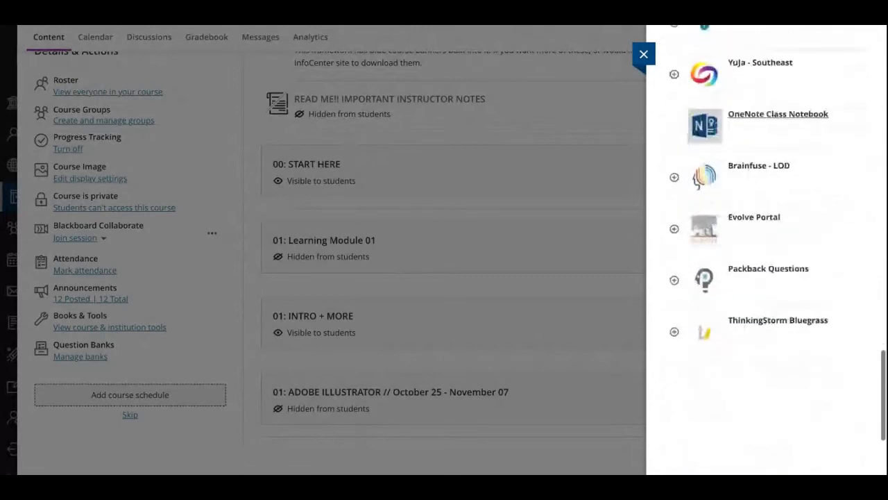
pyautogui.scroll(-3, 764, 209)
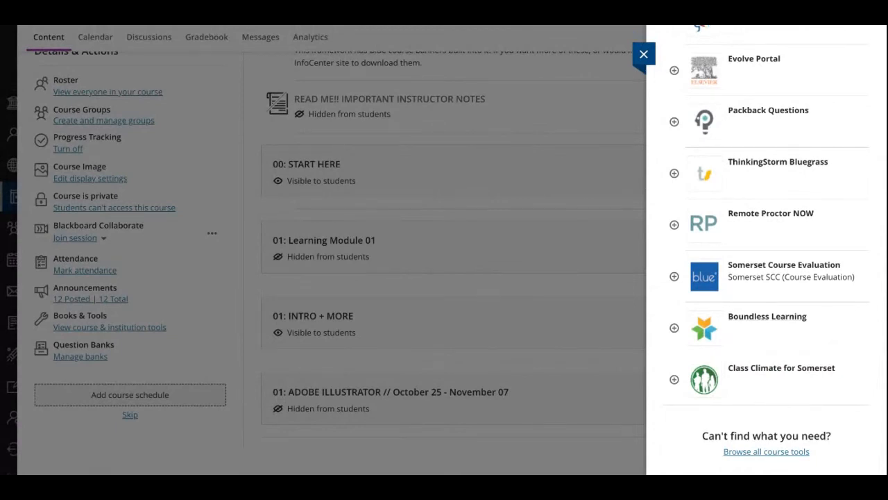
pyautogui.click(766, 452)
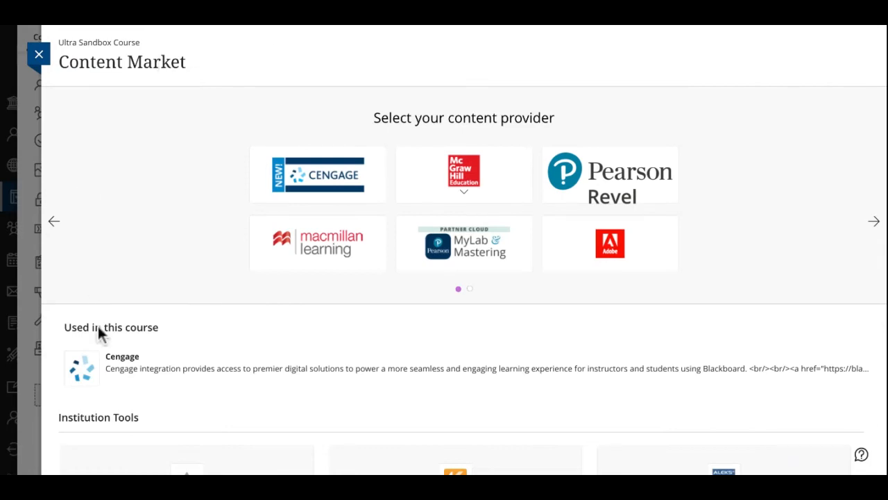
# Look over the content providers and institution tools in the Content Market, and return to the course content page
pyautogui.scroll(-5, 97, 333)
pyautogui.scroll(5, 97, 333)
pyautogui.click(38, 54)
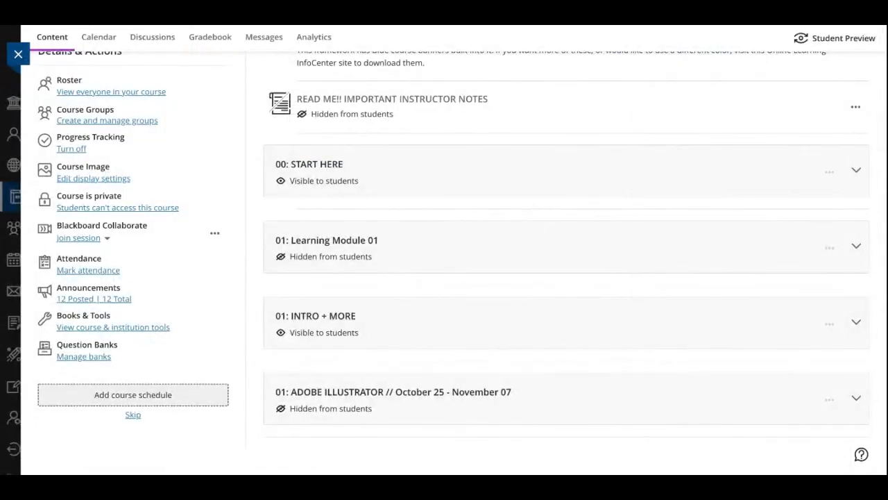
# Browse all course tools from the Books & Course Tools list again and try to open the Pearson Revel provider in the Content Market
pyautogui.click(113, 327)
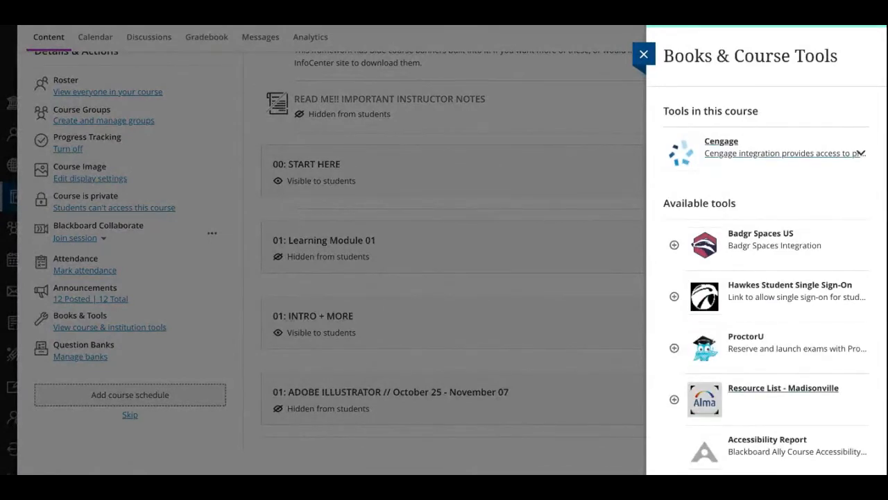
pyautogui.scroll(-10, 767, 250)
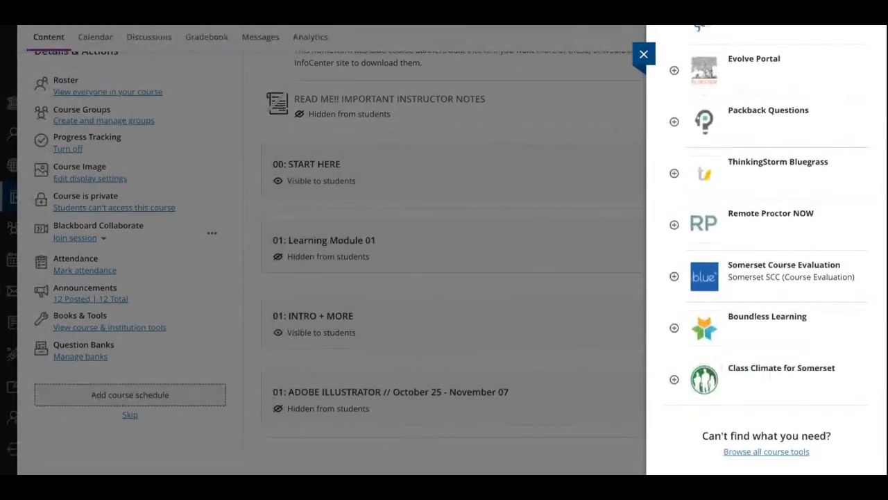
pyautogui.click(766, 446)
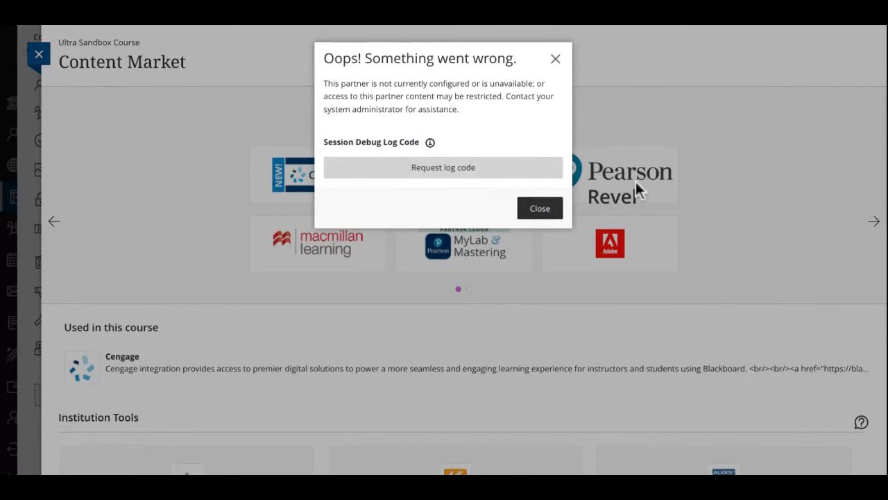
pyautogui.click(752, 221)
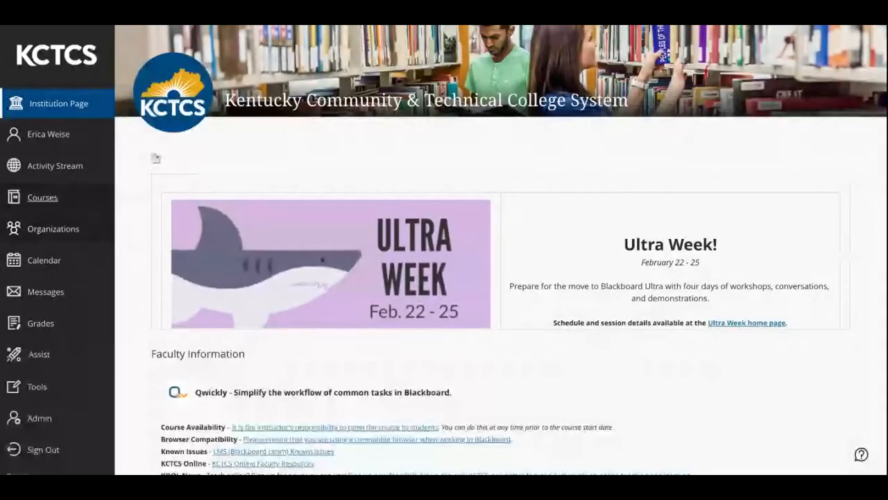
# Reopen the Ultra Sandbox Course from the current courses list and bring its Details & Actions into view
pyautogui.click(45, 197)
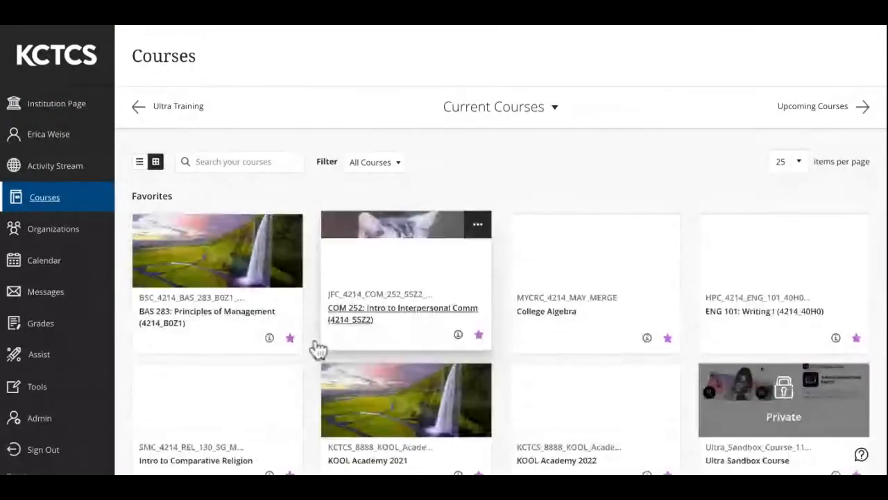
pyautogui.scroll(-2, 313, 349)
pyautogui.scroll(-1, 318, 349)
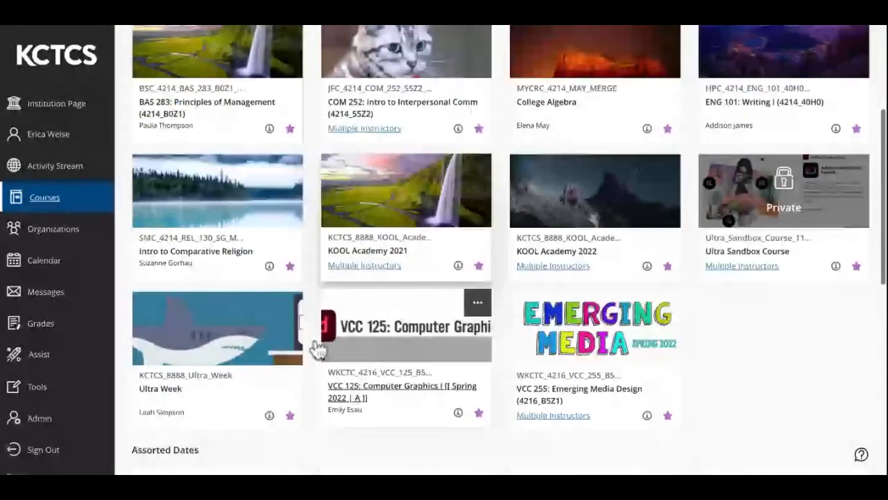
pyautogui.click(748, 252)
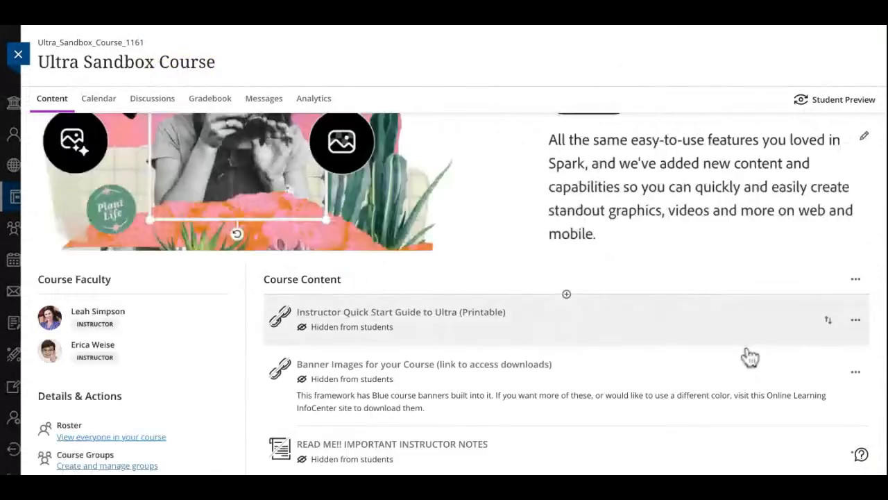
pyautogui.scroll(-5, 508, 270)
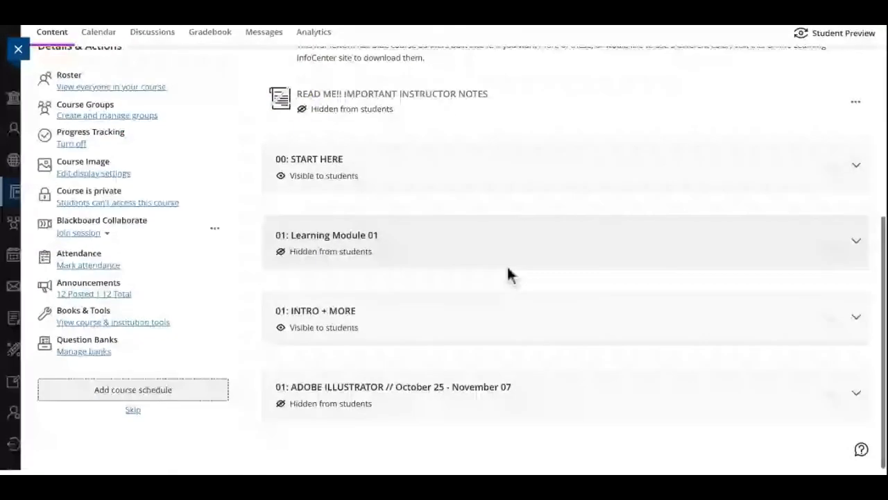
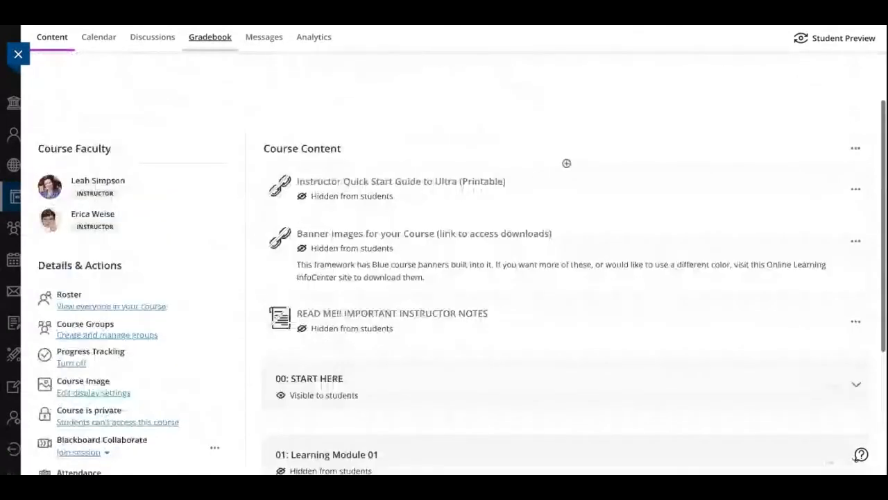
# Open the form for adding a course meeting time, look over its date, repeat and location fields, and close it without saving
pyautogui.scroll(-5, 566, 202)
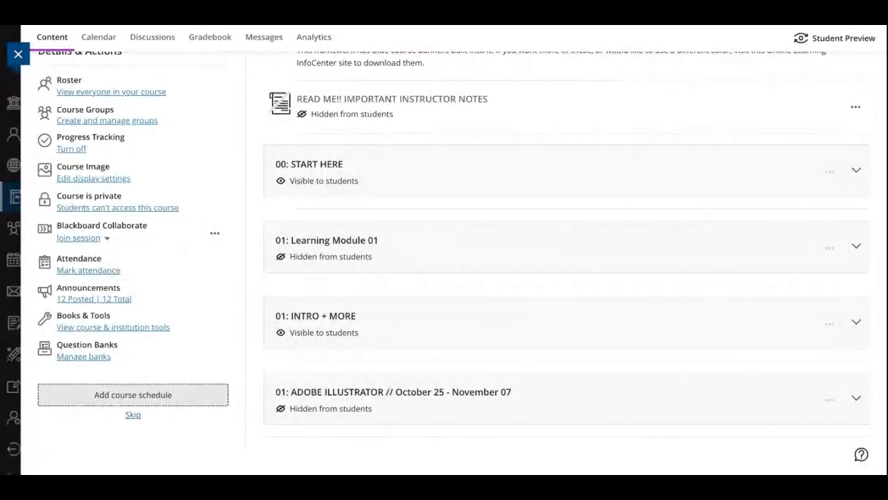
pyautogui.click(133, 394)
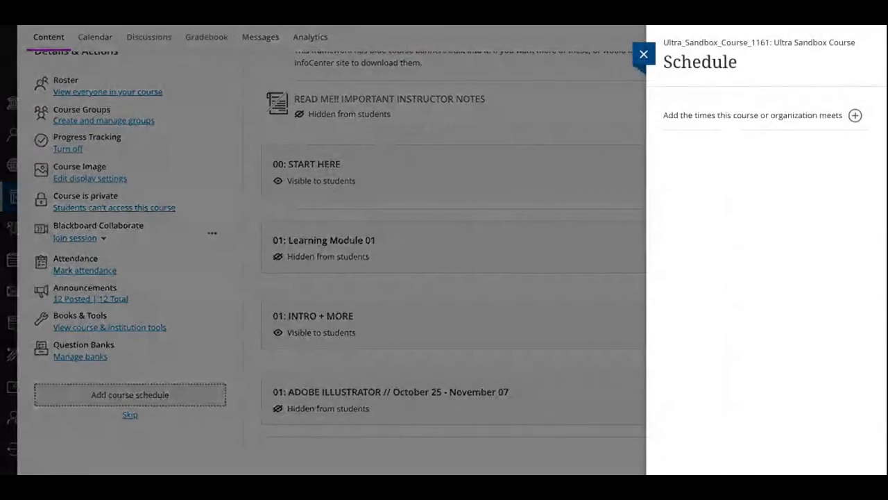
pyautogui.click(856, 116)
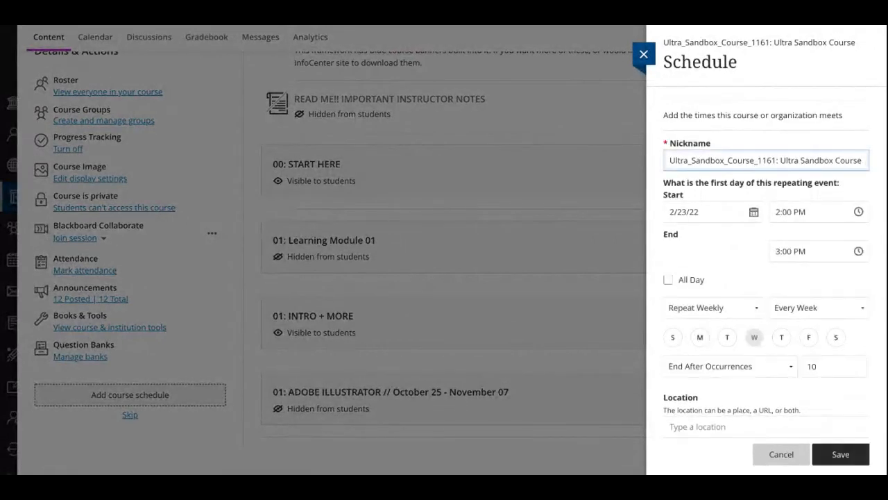
pyautogui.scroll(-1, 767, 277)
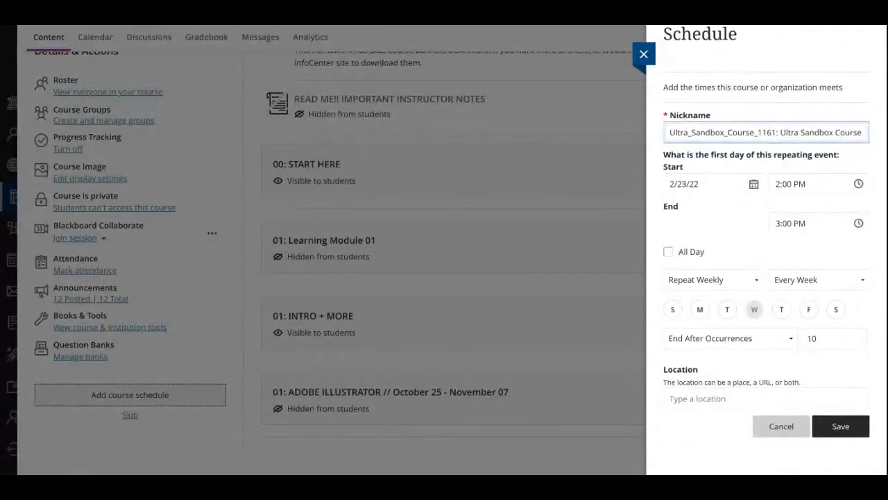
pyautogui.scroll(1, 767, 264)
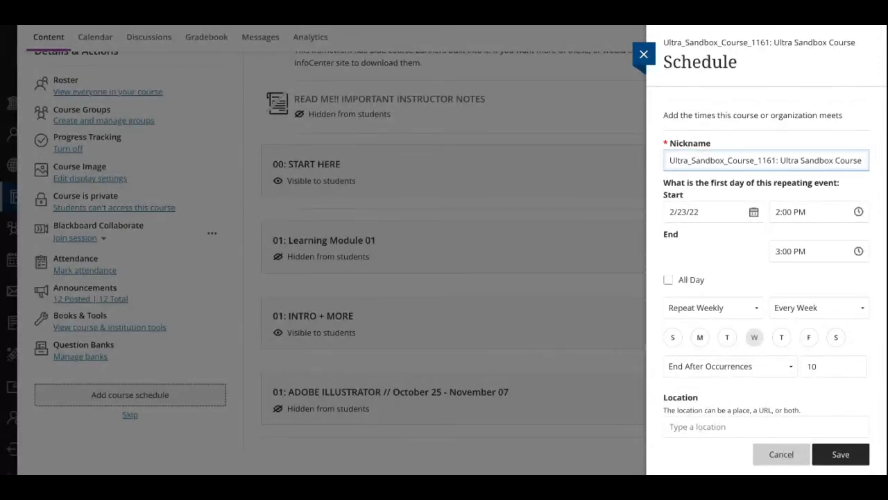
pyautogui.scroll(-1, 766, 264)
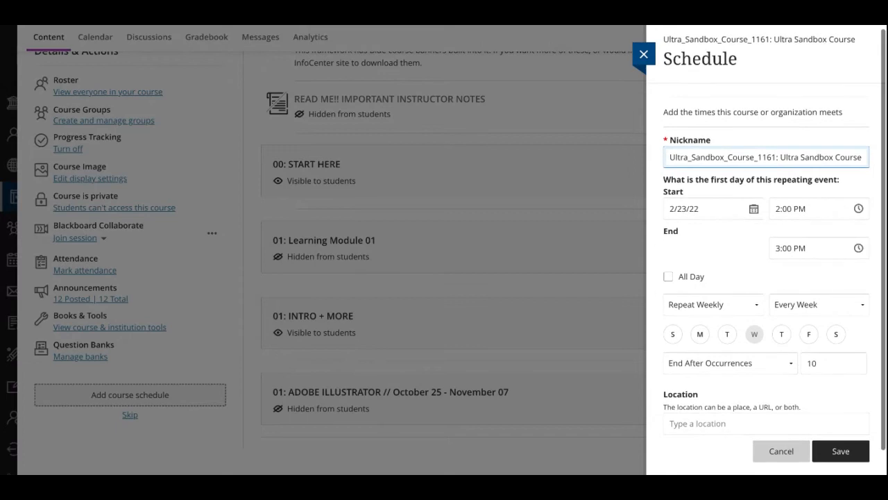
pyautogui.click(644, 54)
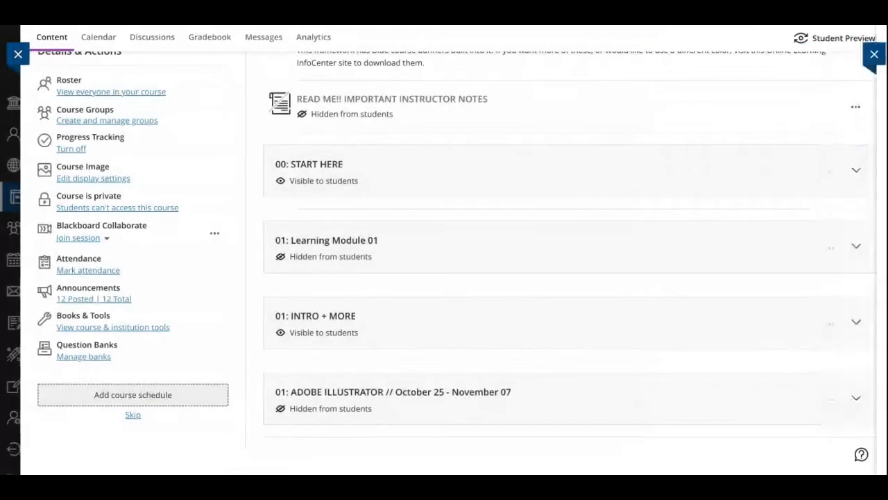
# Open the item creation list below the Instructor Quick Start Guide and look through the content, assessment and participation item types
pyautogui.scroll(3, 642, 135)
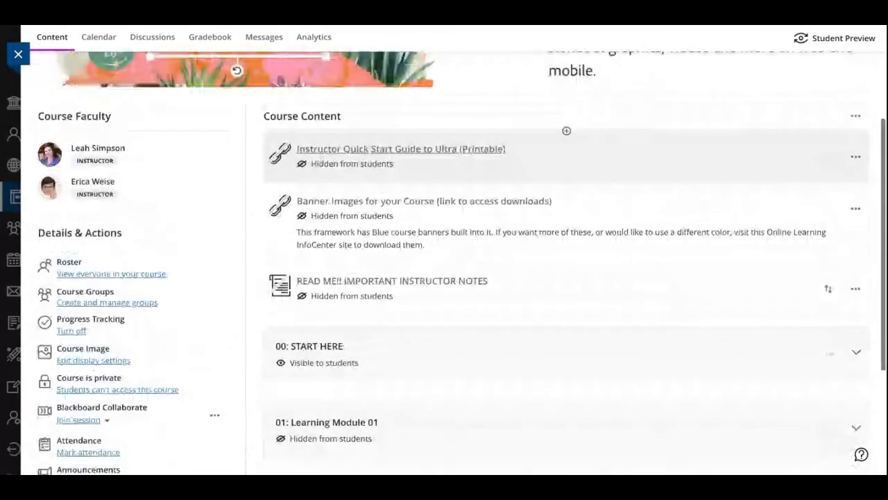
pyautogui.scroll(-3, 620, 305)
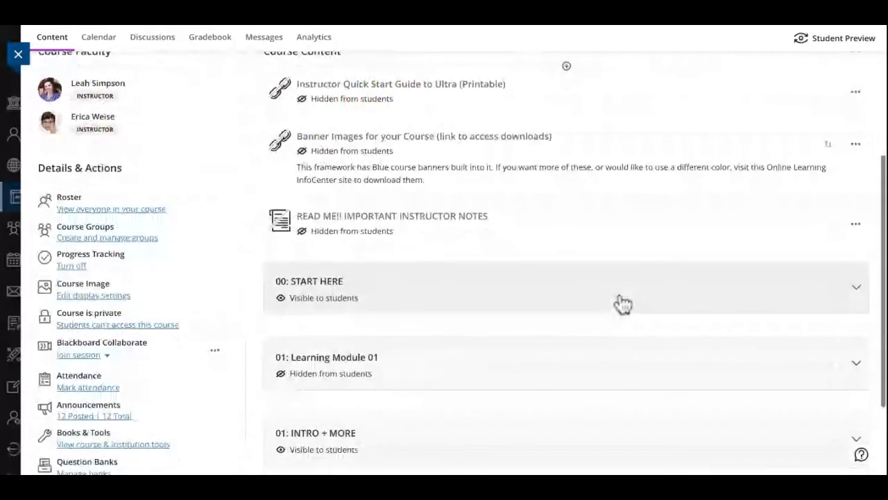
pyautogui.scroll(1, 623, 303)
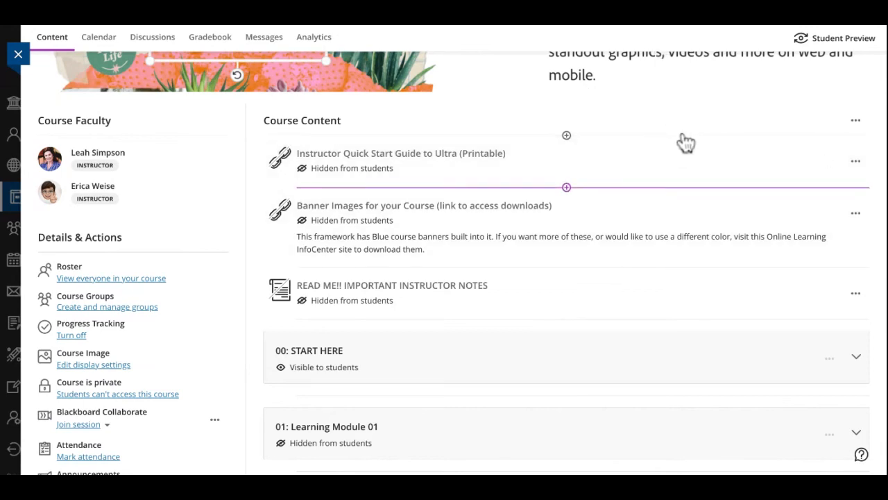
pyautogui.click(566, 188)
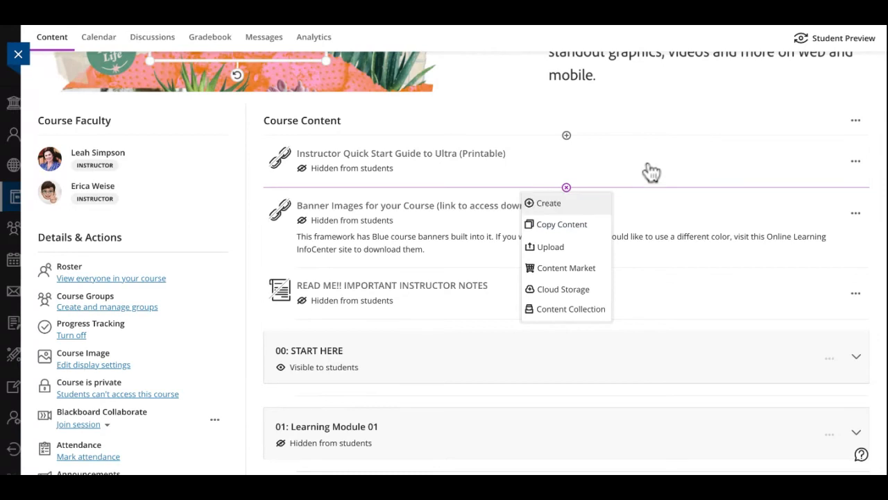
pyautogui.press('Return')
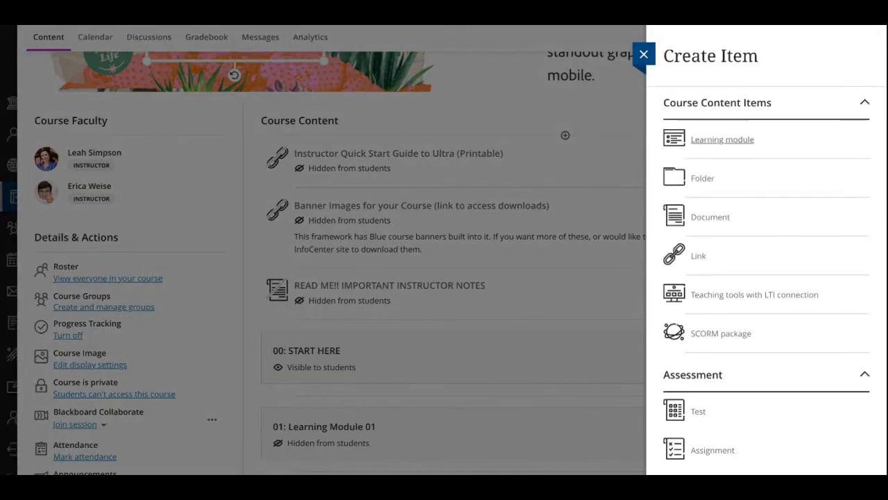
pyautogui.scroll(-2, 722, 333)
pyautogui.scroll(1, 721, 333)
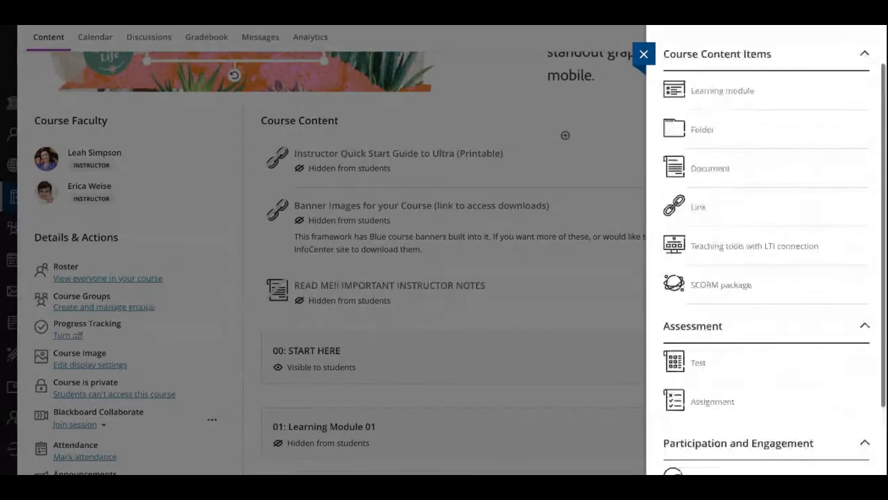
pyautogui.scroll(1, 707, 409)
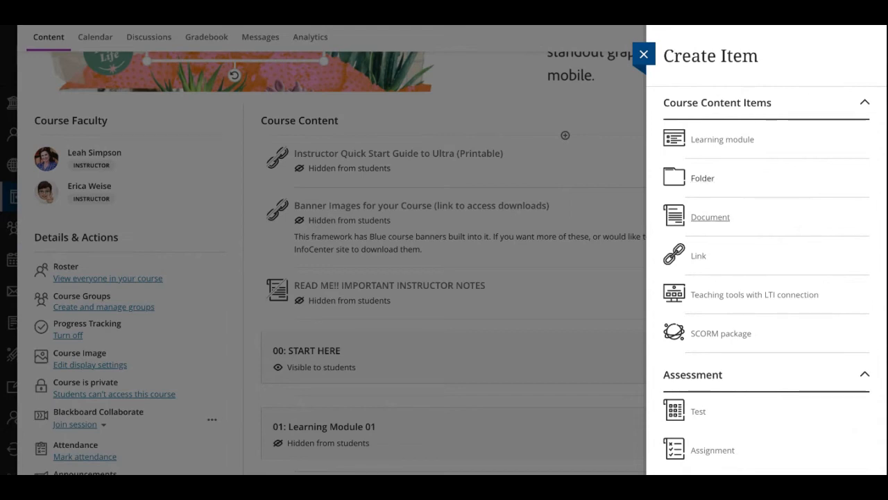
pyautogui.scroll(-1, 701, 215)
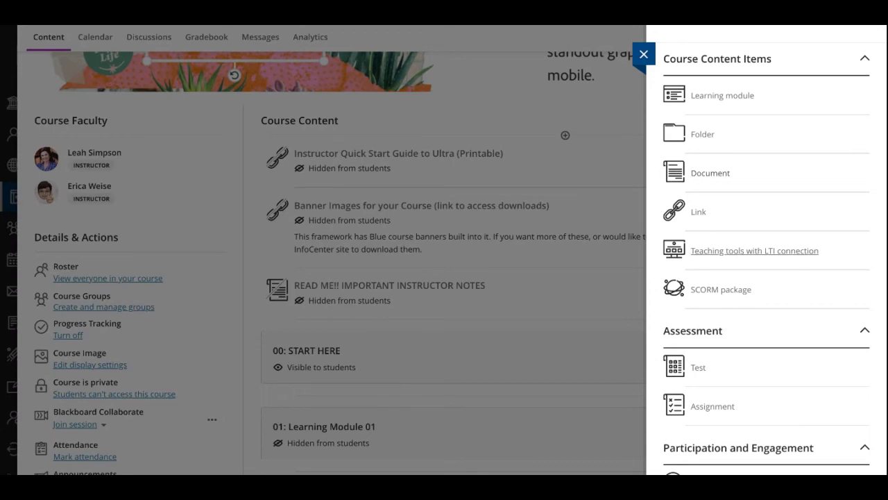
pyautogui.scroll(-1, 721, 208)
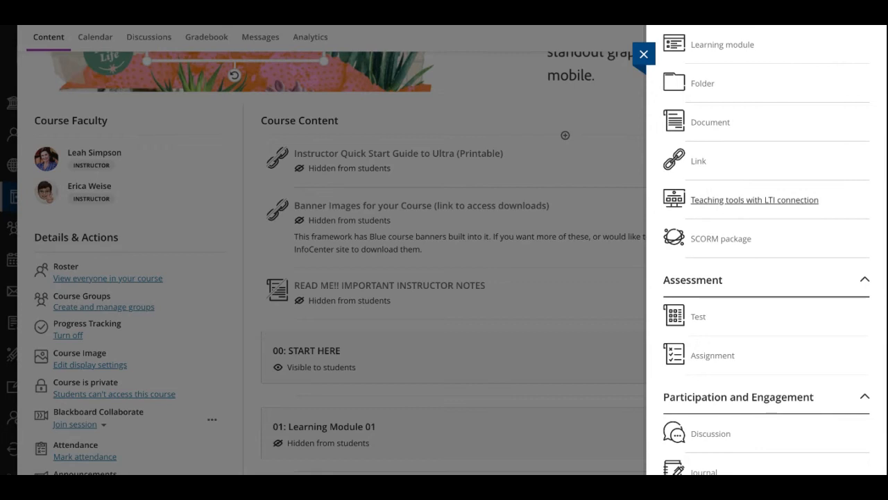
# Start a new teaching tool with LTI connection, look over its link details and additional tools, and leave it unsaved
pyautogui.click(754, 199)
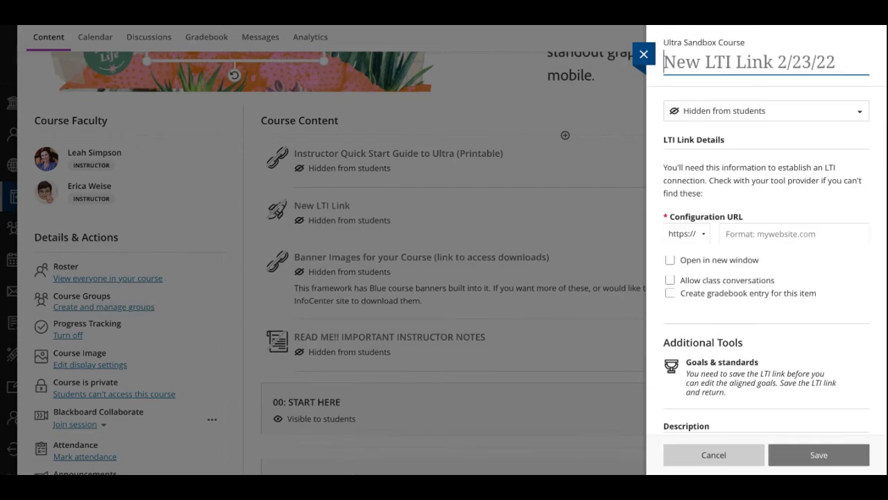
pyautogui.scroll(-3, 766, 229)
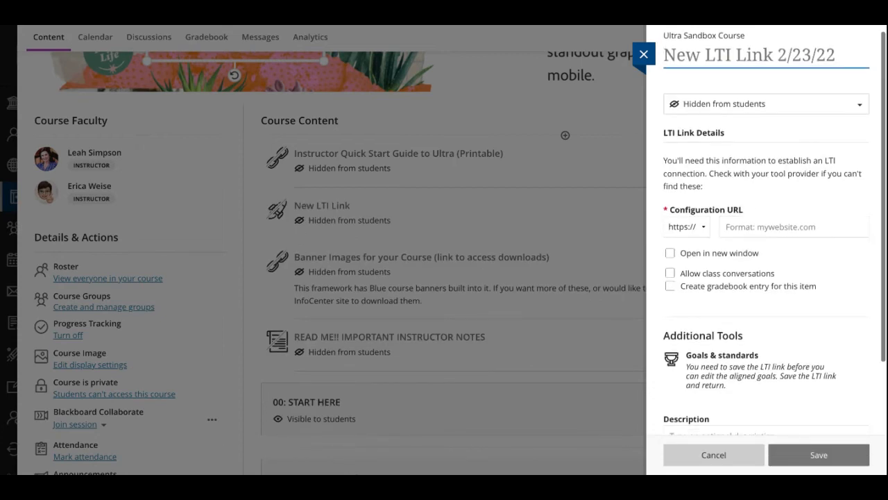
pyautogui.scroll(-1, 766, 250)
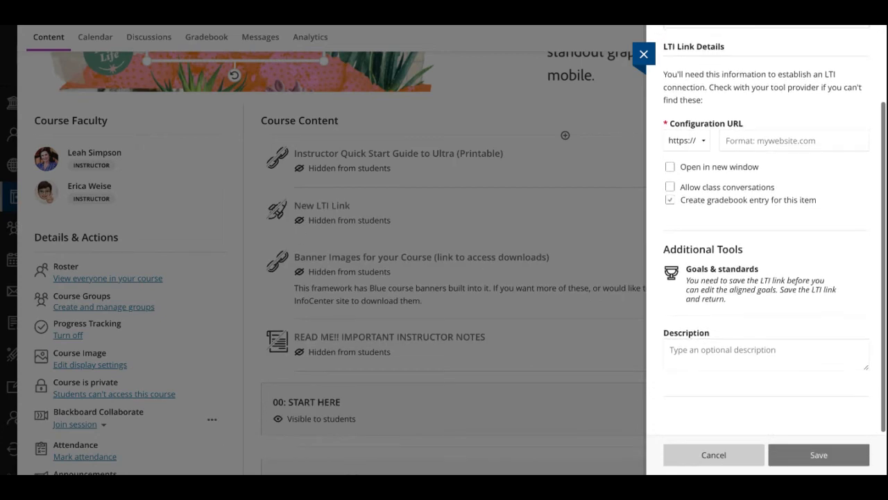
pyautogui.scroll(3, 766, 249)
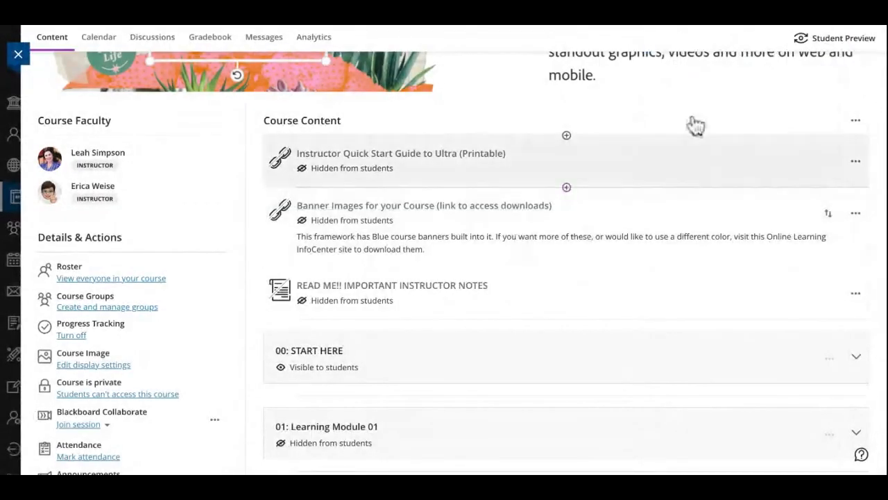
# Create a journal below the Instructor Quick Start Guide, keeping its default title
pyautogui.click(566, 188)
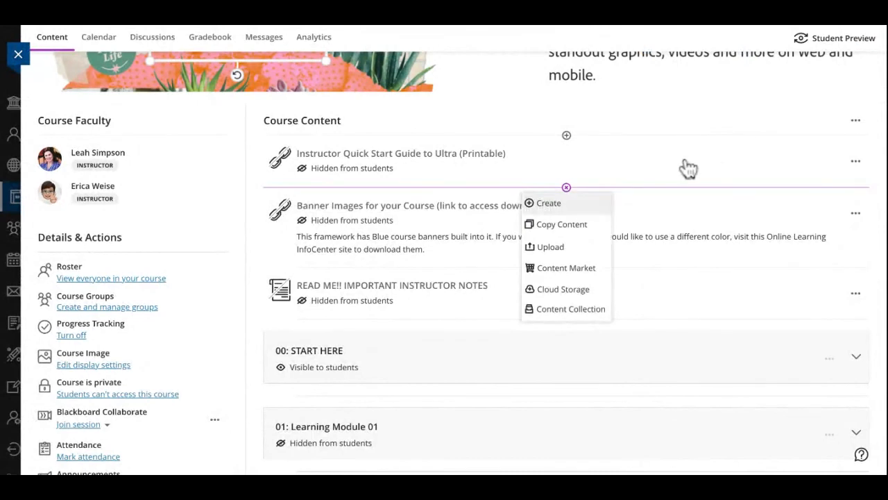
pyautogui.click(564, 204)
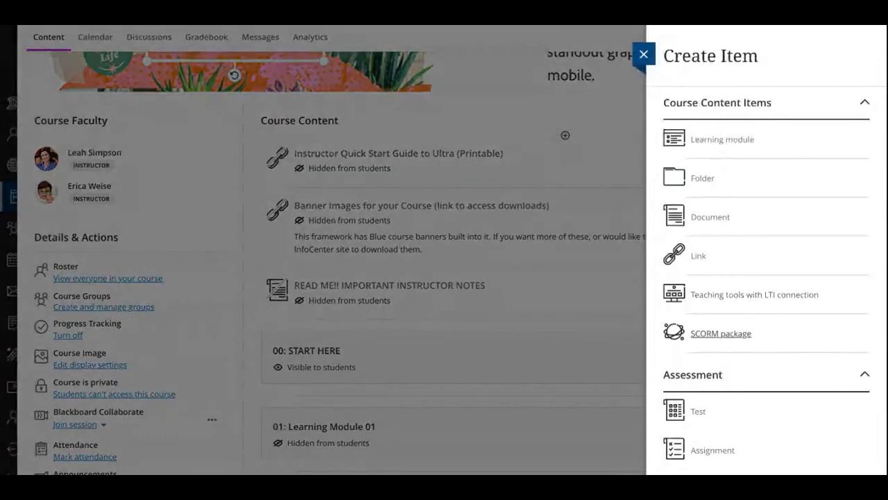
pyautogui.scroll(-1, 721, 334)
pyautogui.scroll(-2, 722, 278)
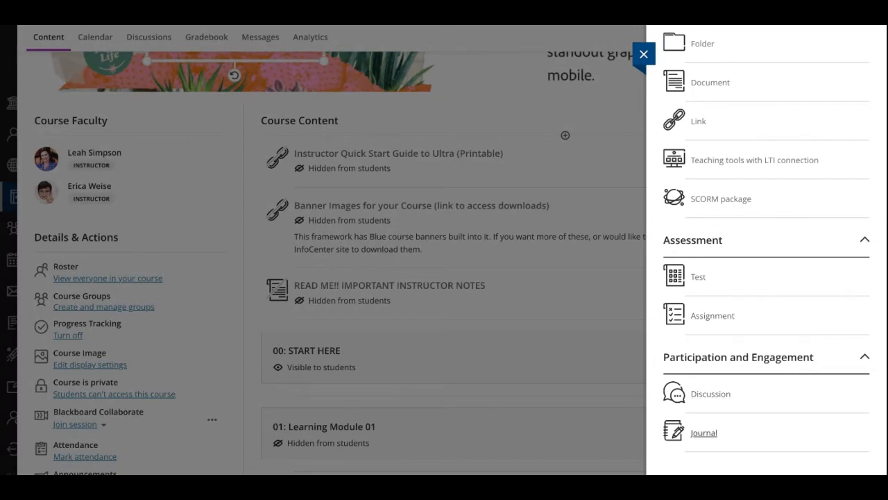
pyautogui.click(704, 433)
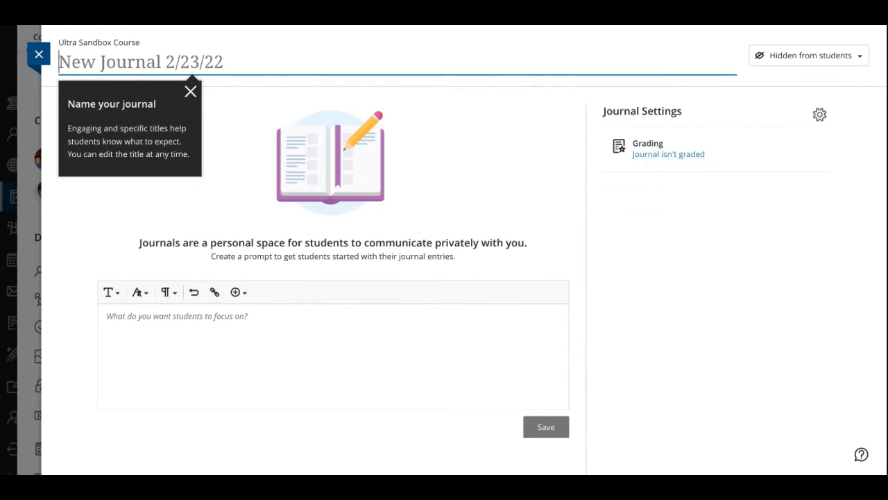
pyautogui.click(668, 154)
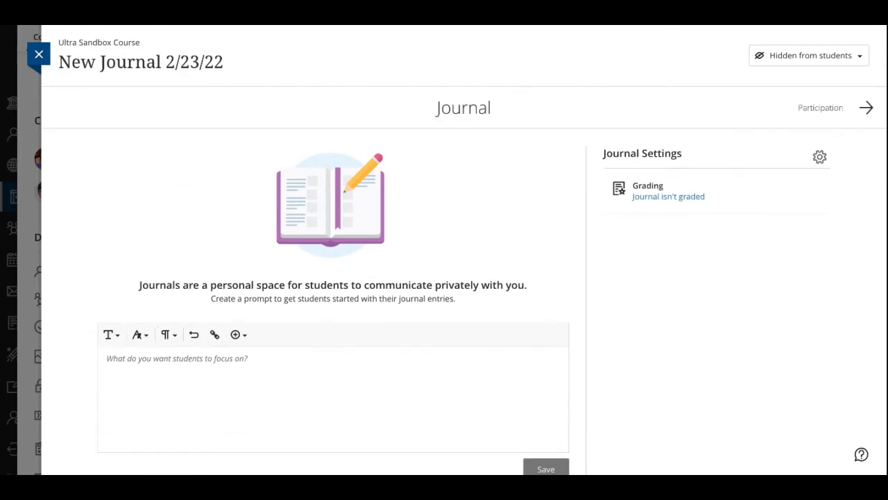
# Turn on Grade journal in the journal settings, check the grading and rubric options, and discard the changes
pyautogui.click(819, 157)
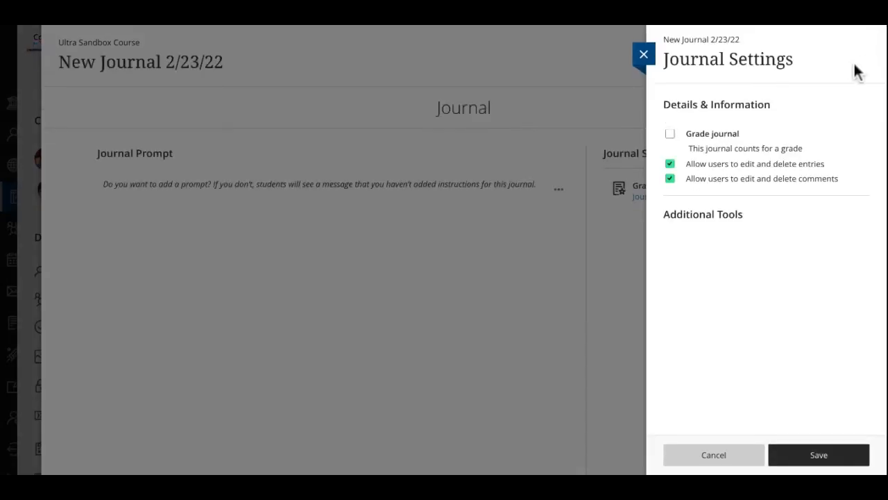
pyautogui.click(670, 133)
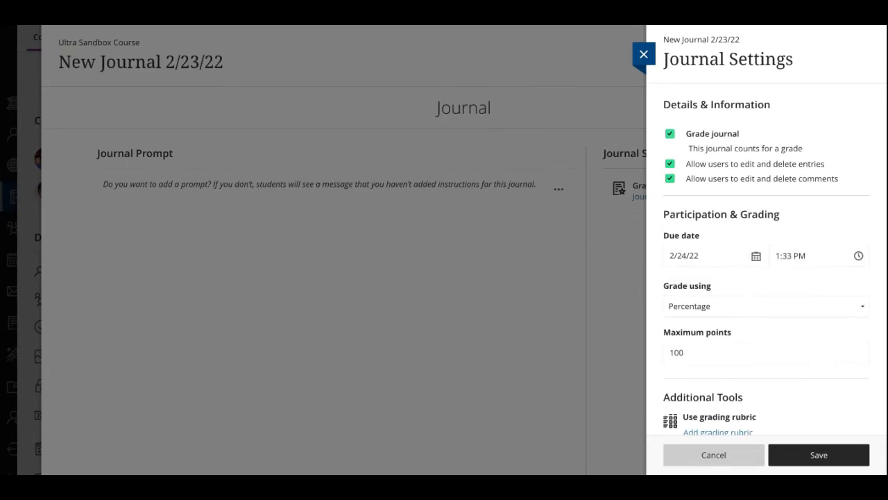
pyautogui.scroll(-1, 864, 283)
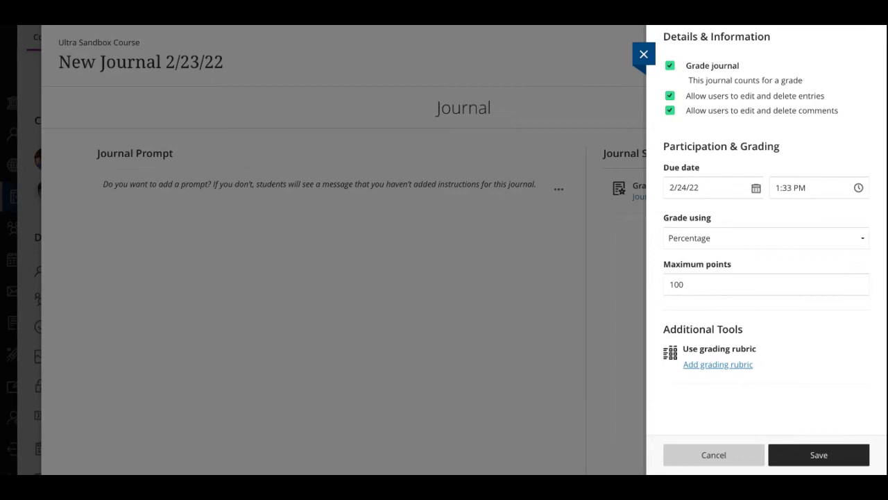
pyautogui.click(718, 364)
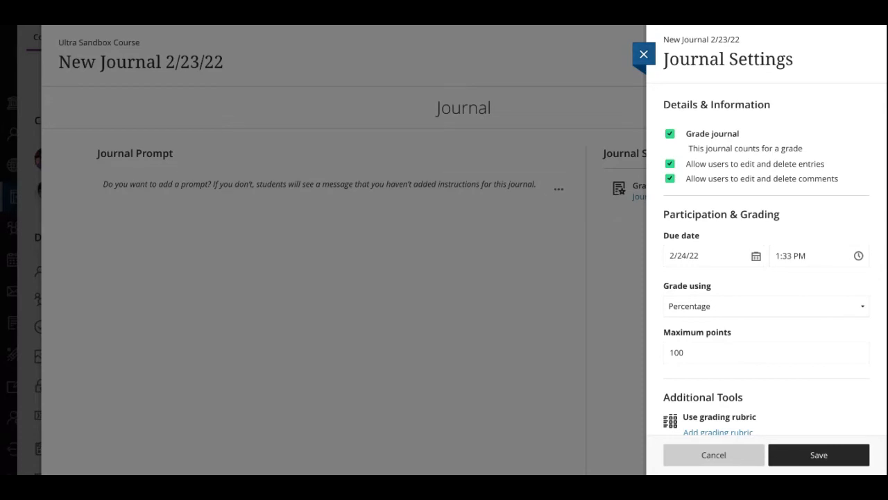
pyautogui.click(643, 54)
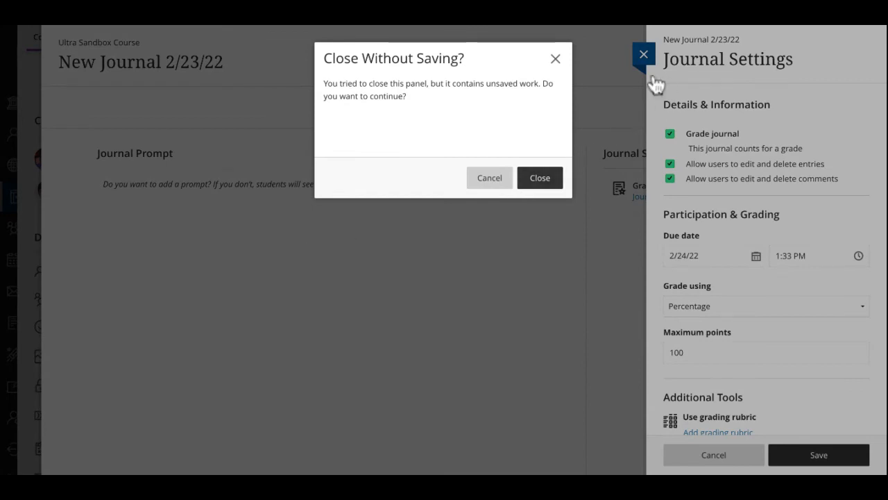
pyautogui.click(540, 177)
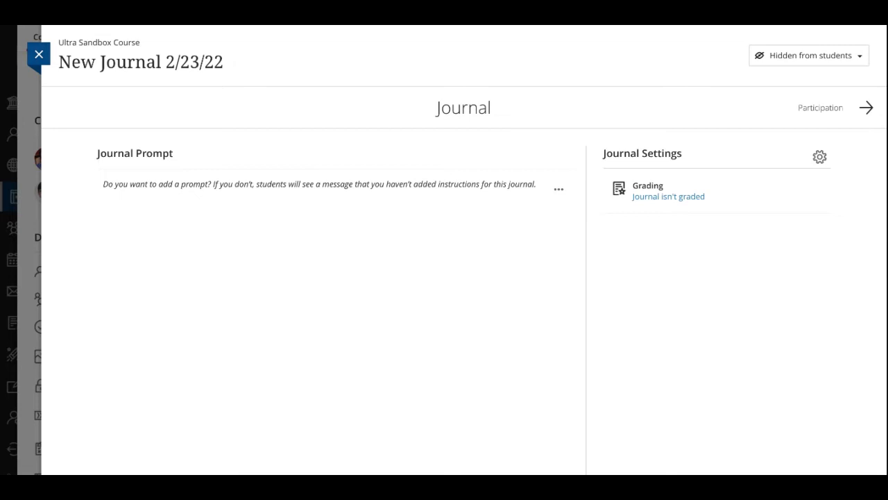
# Close the journal and start a new document at the very top of the Course Content list
pyautogui.click(39, 54)
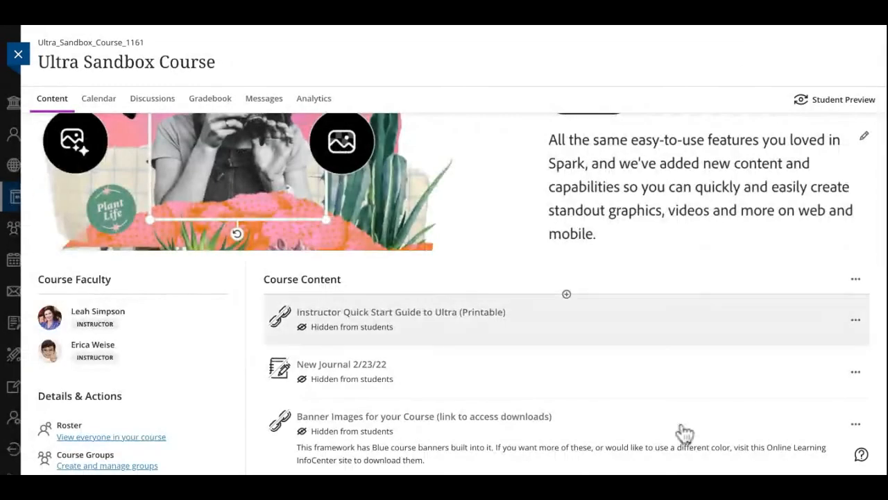
pyautogui.click(566, 295)
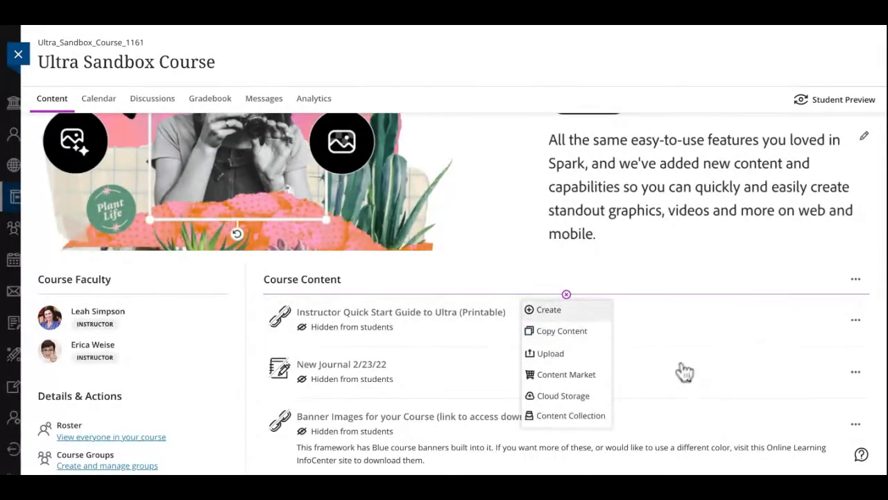
pyautogui.click(548, 309)
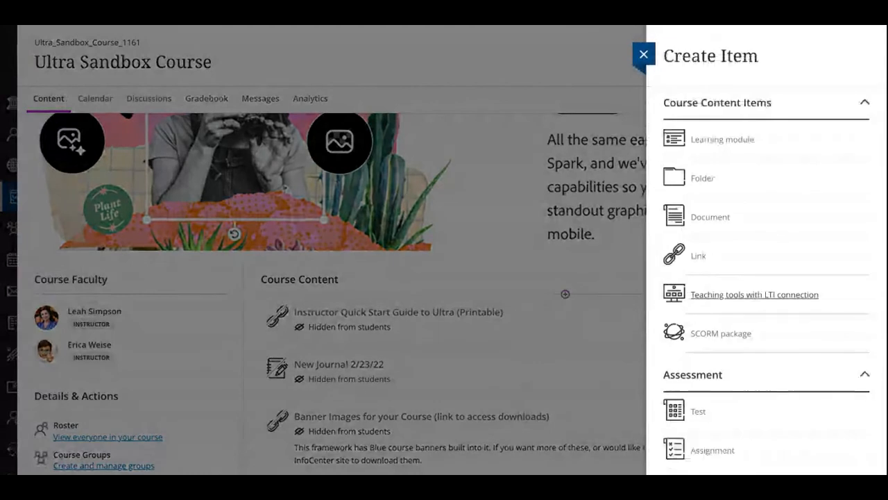
pyautogui.click(710, 216)
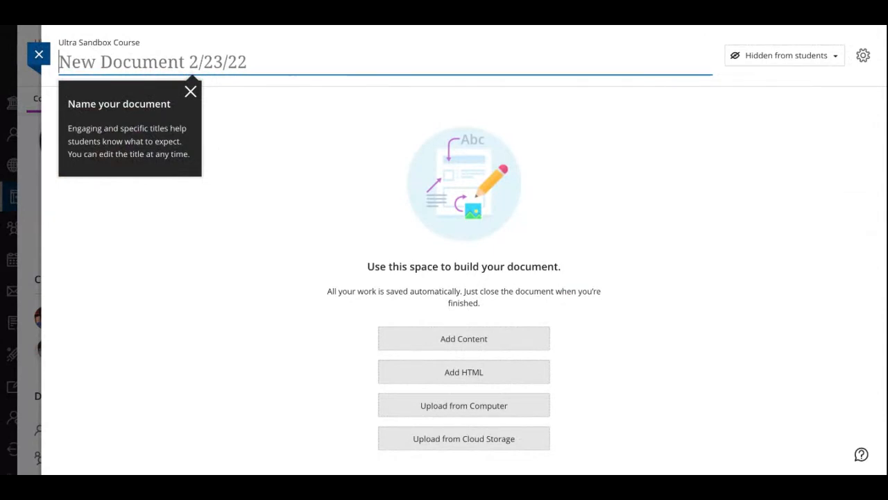
pyautogui.write('TEST')
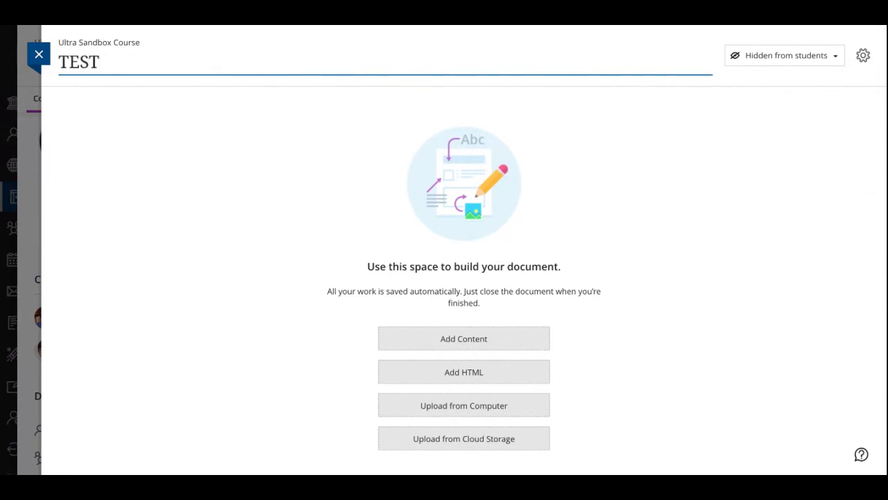
pyautogui.press('BackSpace')
pyautogui.press('BackSpace')
pyautogui.press('BackSpace')
pyautogui.press('BackSpace')
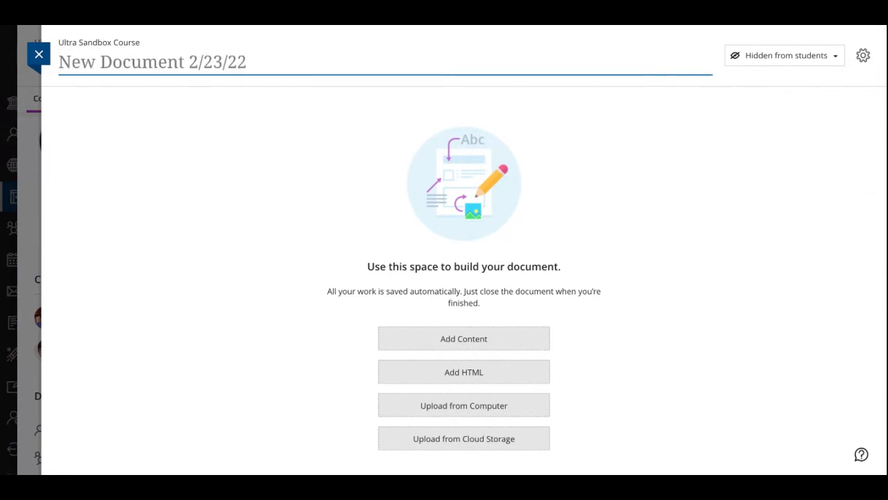
# Title the new document "Ultra Week"
pyautogui.write('Ultra Week')
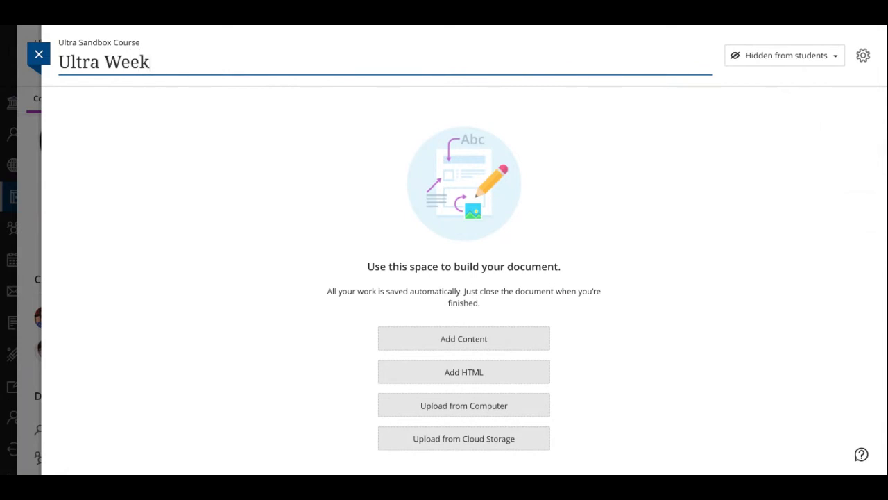
pyautogui.press('Return')
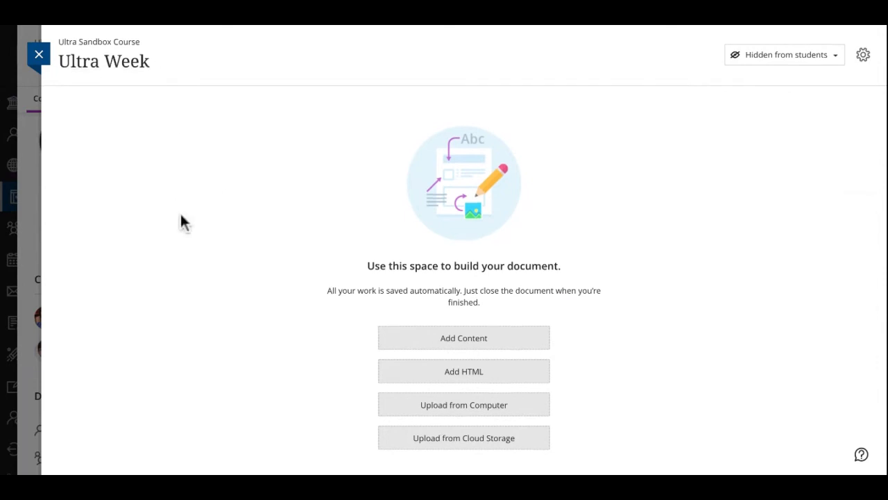
# Add a content block to the document with the text "Welcome!"
pyautogui.scroll(-1, 181, 222)
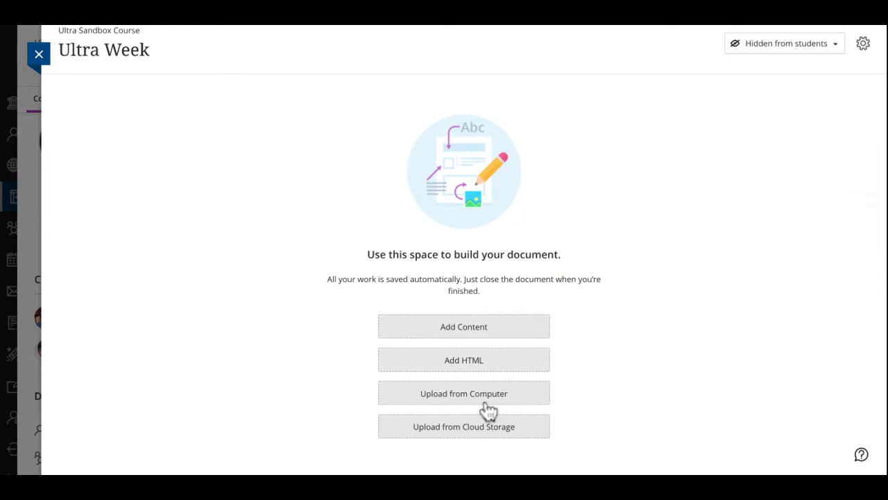
pyautogui.click(485, 327)
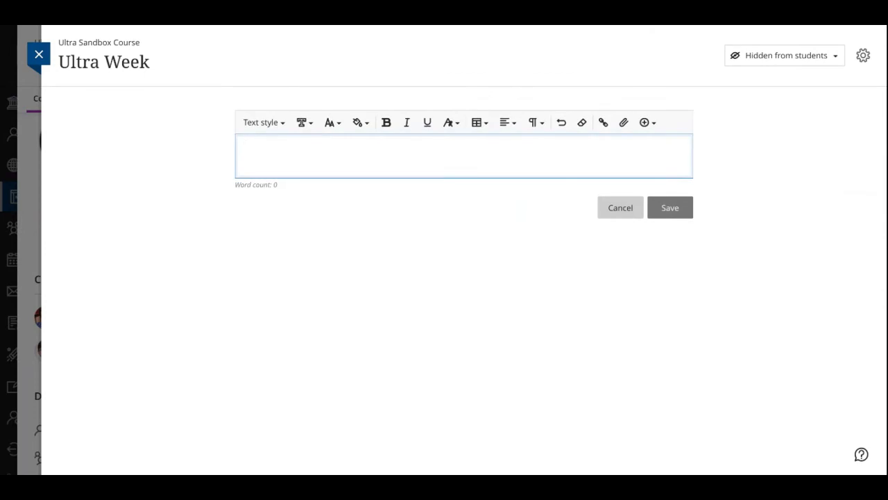
pyautogui.write('We')
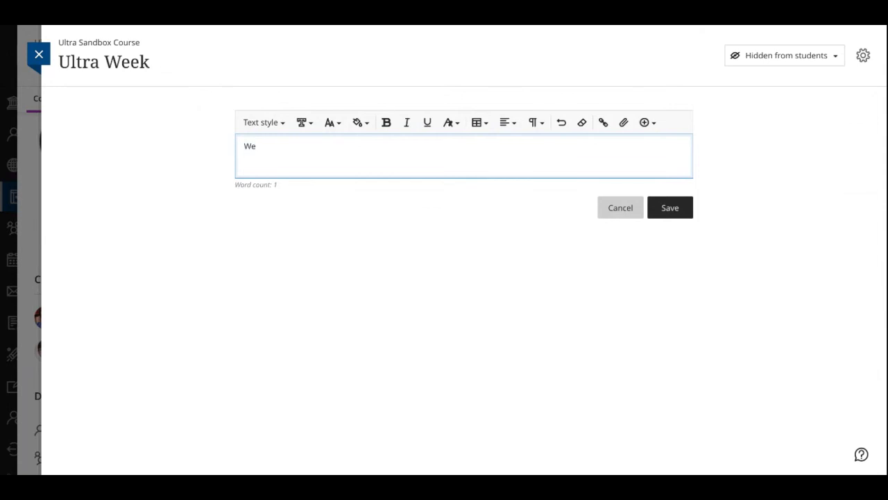
pyautogui.write('lcome!')
# Apply the Title text style to the word "Welcome!"
pyautogui.hotkey('ctrl', 'a')
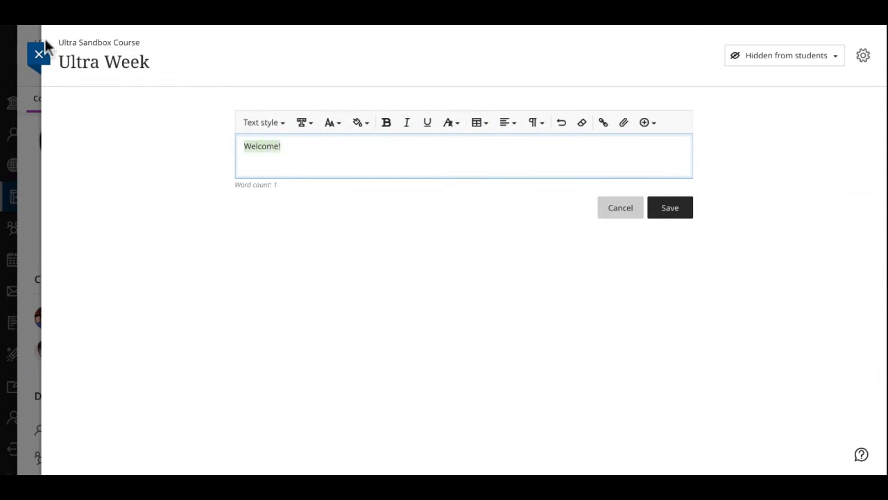
pyautogui.click(262, 122)
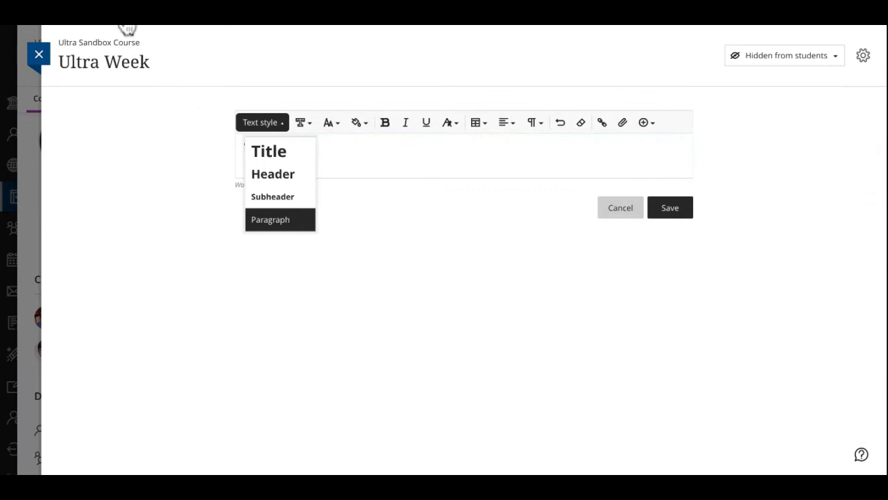
pyautogui.click(268, 151)
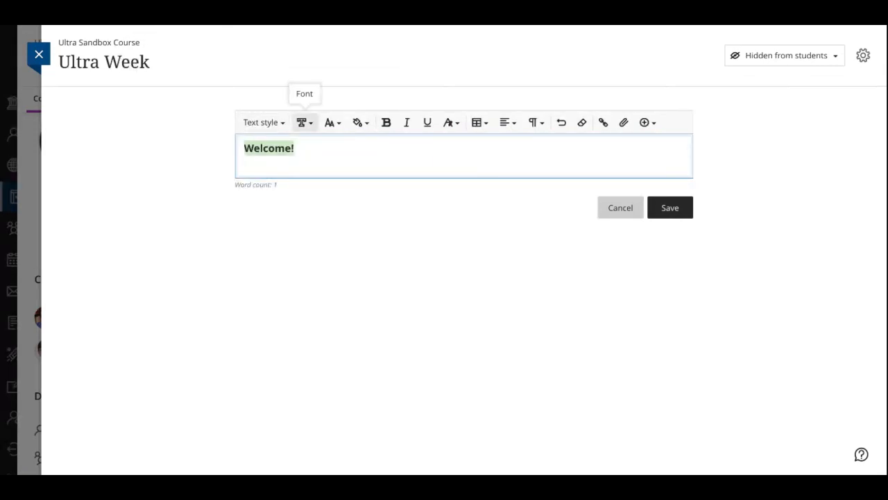
# Enlarge the "Welcome!" text to font size 48
pyautogui.click(304, 122)
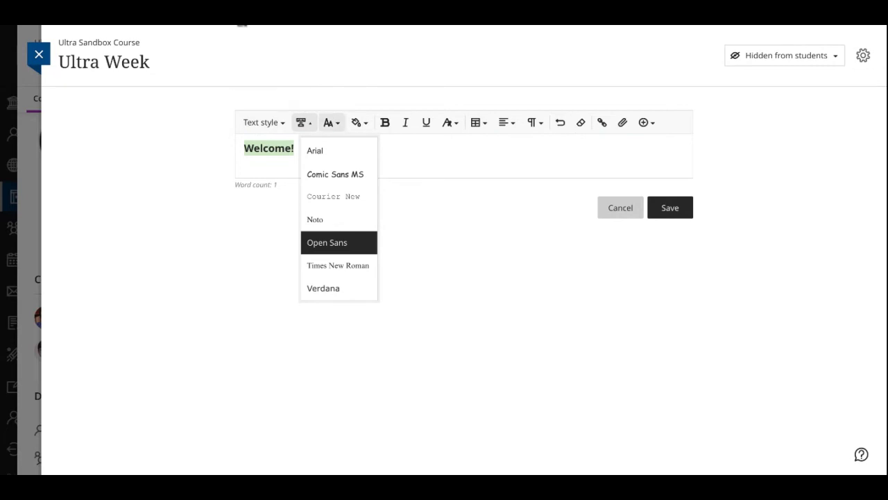
pyautogui.click(331, 122)
pyautogui.press('Down')
pyautogui.press('Down')
pyautogui.press('Down')
pyautogui.press('Down')
pyautogui.press('Down')
pyautogui.press('Down')
pyautogui.press('Down')
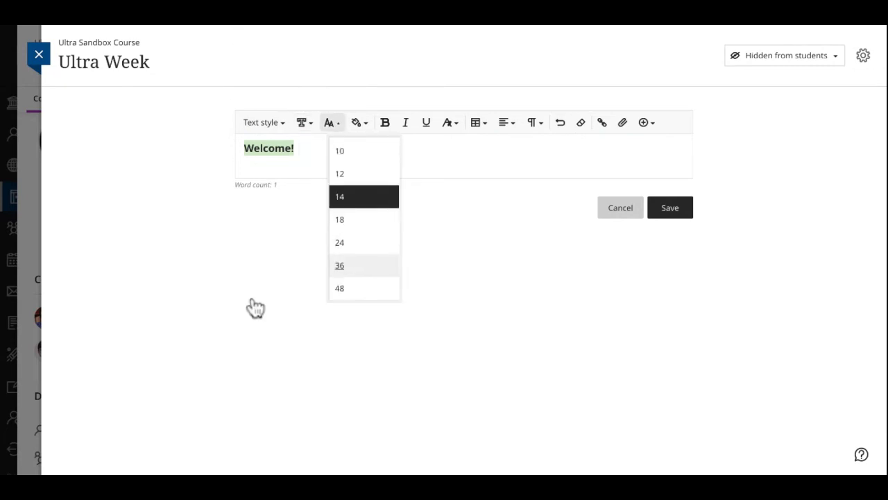
pyautogui.press('Return')
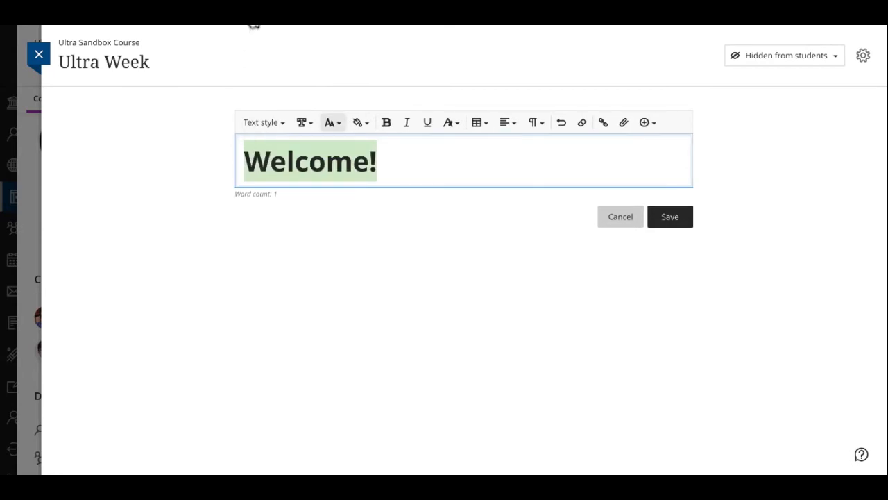
# Reduce the "Welcome!" text to font size 12
pyautogui.click(333, 122)
pyautogui.press('Up')
pyautogui.press('Up')
pyautogui.press('Up')
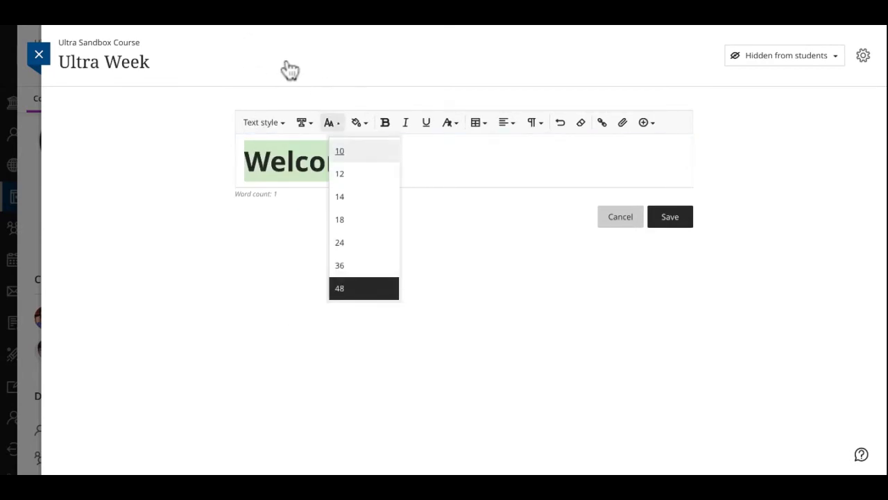
pyautogui.press('Down')
pyautogui.press('Return')
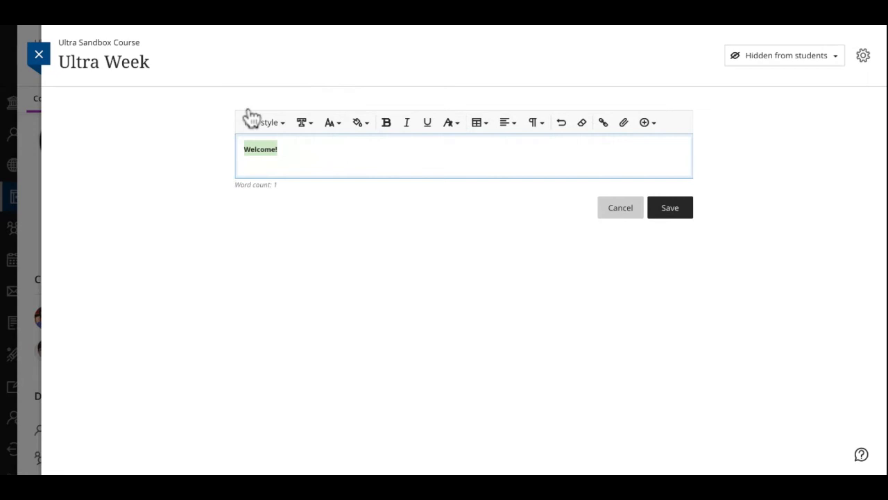
# Set the font size of "Welcome!" back to 48
pyautogui.press('Return')
pyautogui.press('Down')
pyautogui.press('Down')
pyautogui.press('Down')
pyautogui.press('Down')
pyautogui.press('Down')
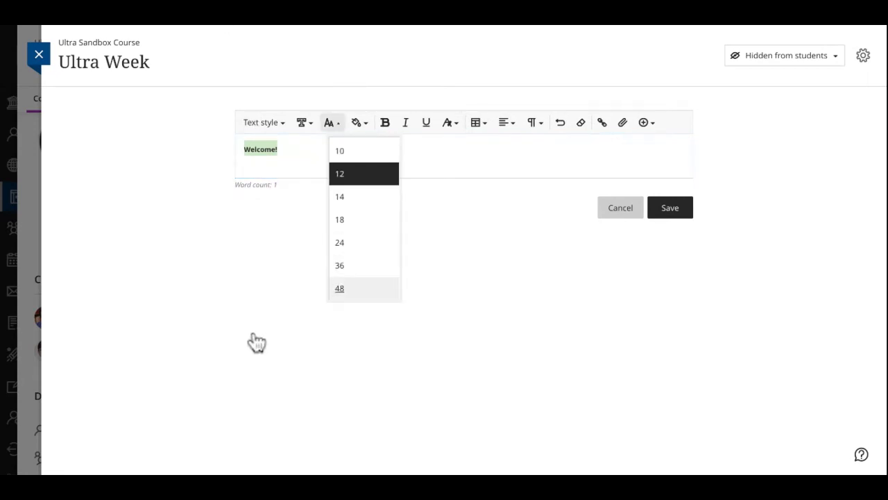
pyautogui.press('Return')
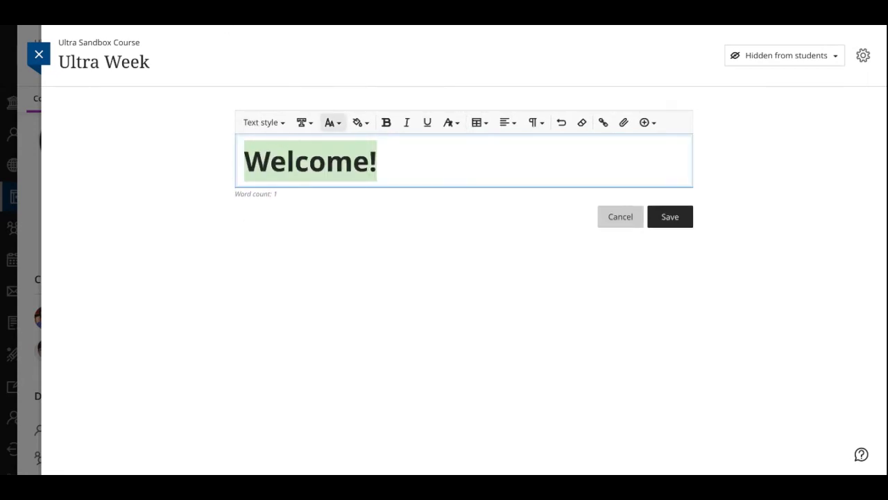
# Look over the available fonts and text colors for "Welcome!" without changing either
pyautogui.click(304, 122)
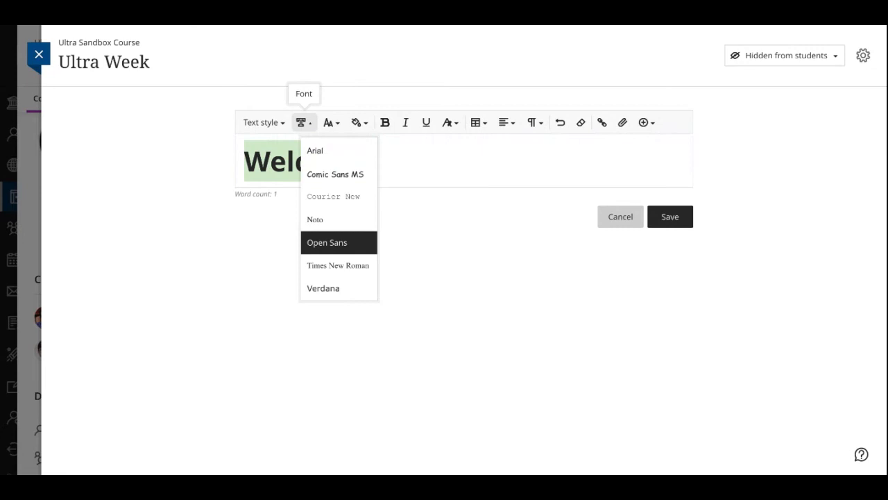
pyautogui.click(304, 122)
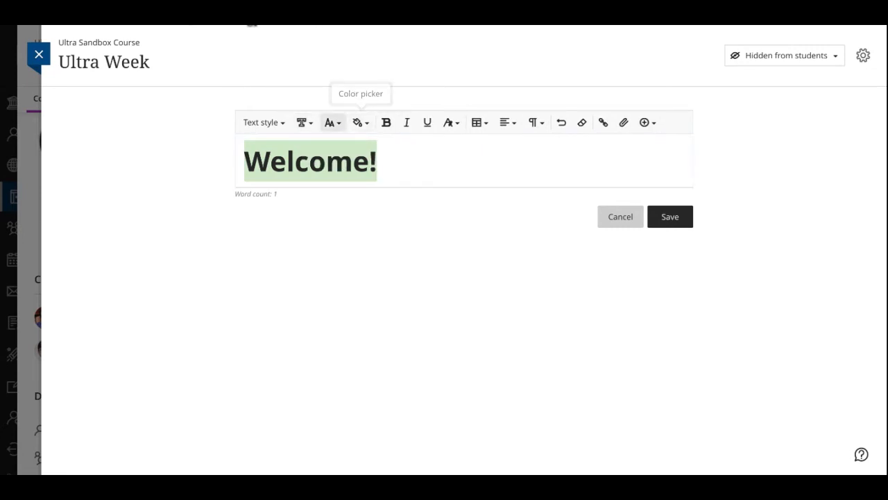
pyautogui.press('Right')
pyautogui.press('Return')
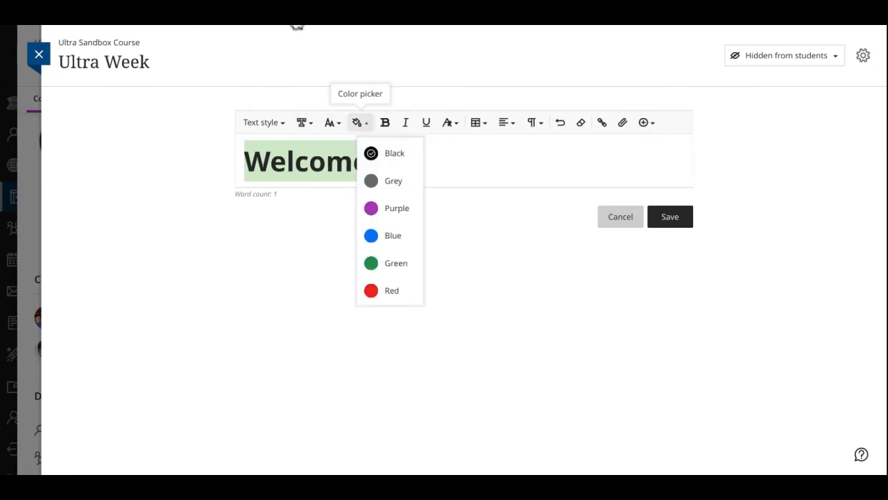
pyautogui.press('Up')
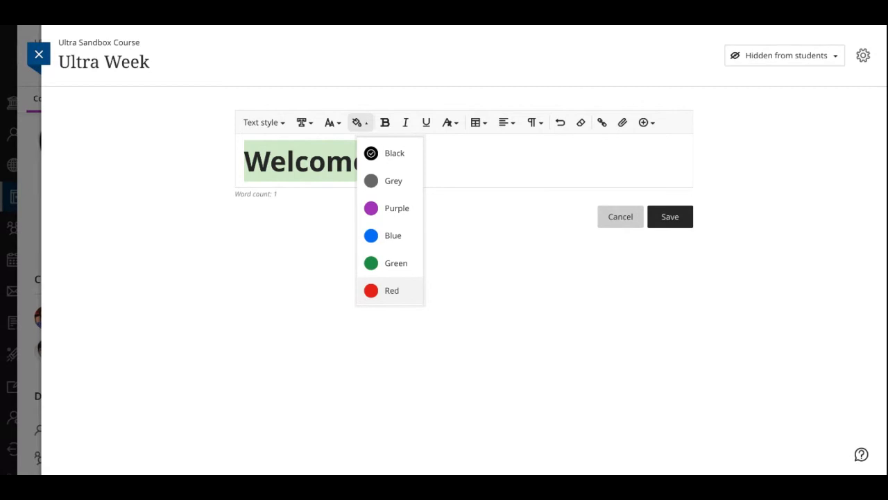
pyautogui.press('Escape')
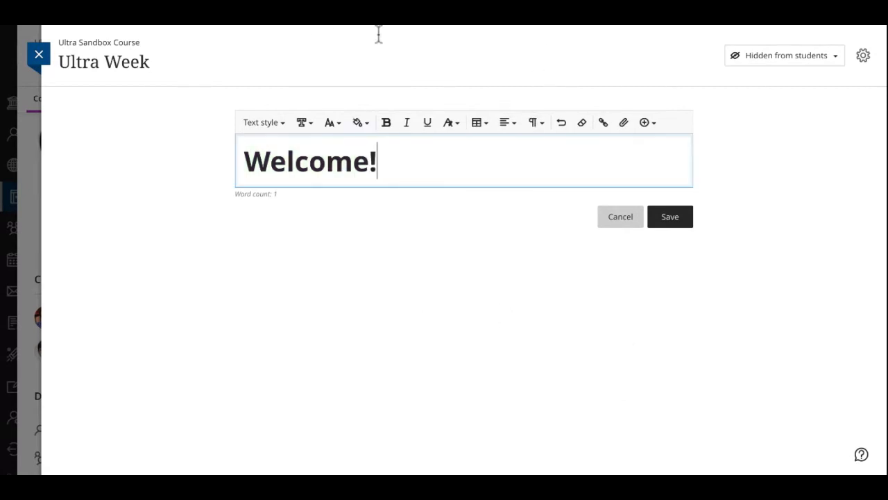
# Change the whole "Welcome!" text to the Paragraph style and make it bold
pyautogui.hotkey('shift', 'Left')
pyautogui.hotkey('shift', 'Left')
pyautogui.hotkey('shift', 'Left')
pyautogui.hotkey('shift', 'Left')
pyautogui.hotkey('shift', 'Left')
pyautogui.hotkey('shift', 'Left')
pyautogui.hotkey('shift', 'Left')
pyautogui.hotkey('shift', 'Left')
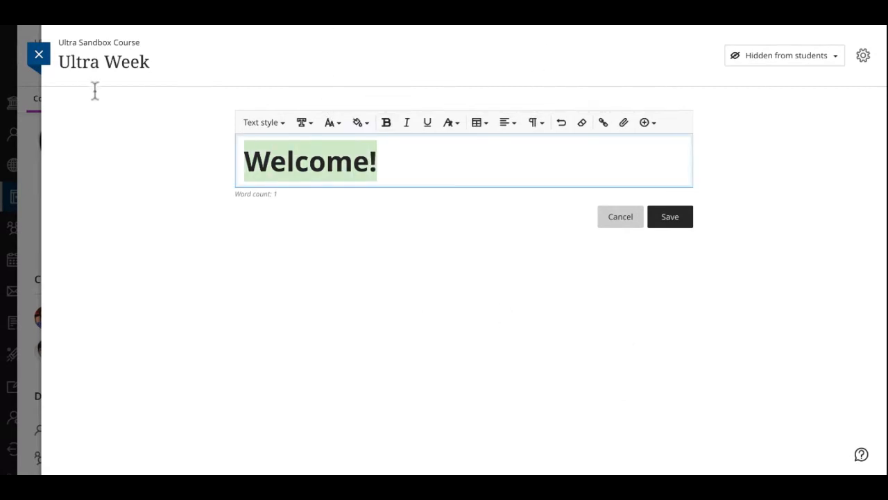
pyautogui.hotkey('ctrl', 'b')
pyautogui.click(386, 122)
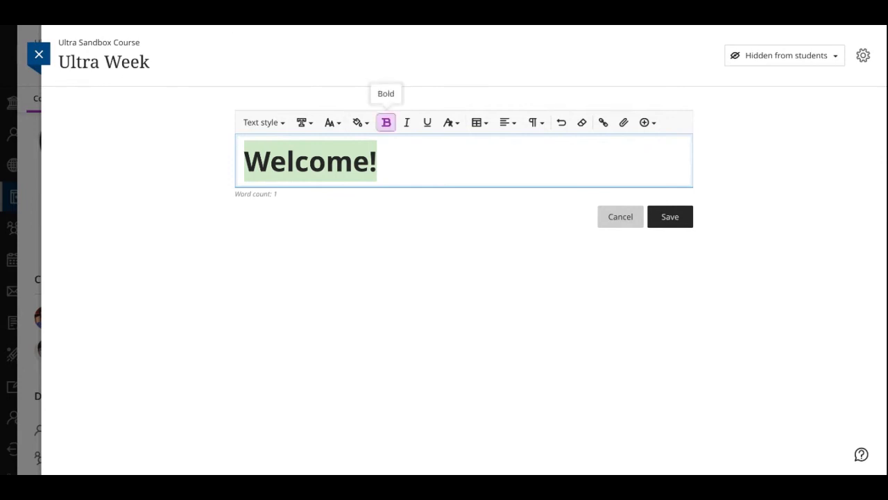
pyautogui.click(386, 123)
pyautogui.click(263, 123)
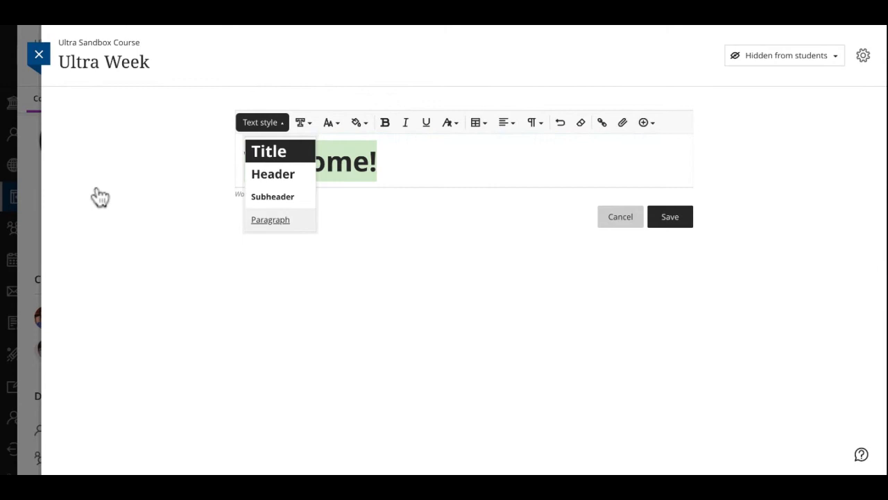
pyautogui.click(270, 219)
pyautogui.click(386, 123)
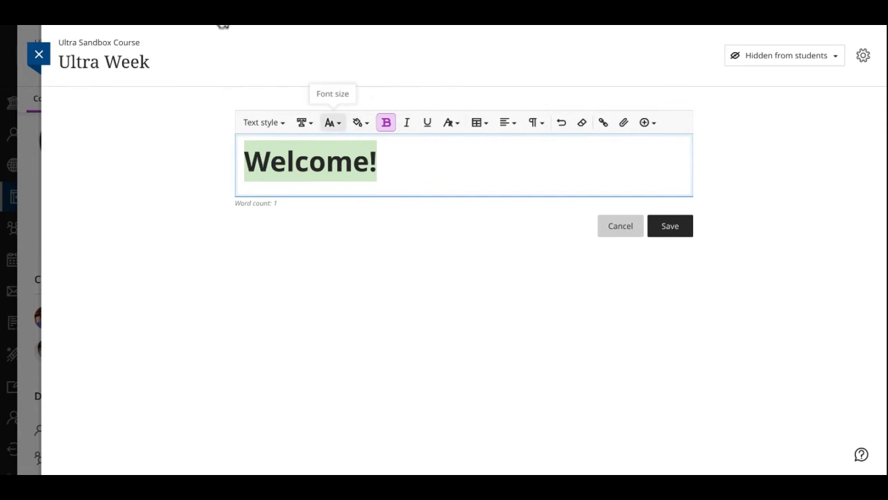
# Review the text style and font size choices, and show the extra strikethrough, superscript and subscript formatting options
pyautogui.click(333, 122)
pyautogui.click(333, 123)
pyautogui.click(263, 123)
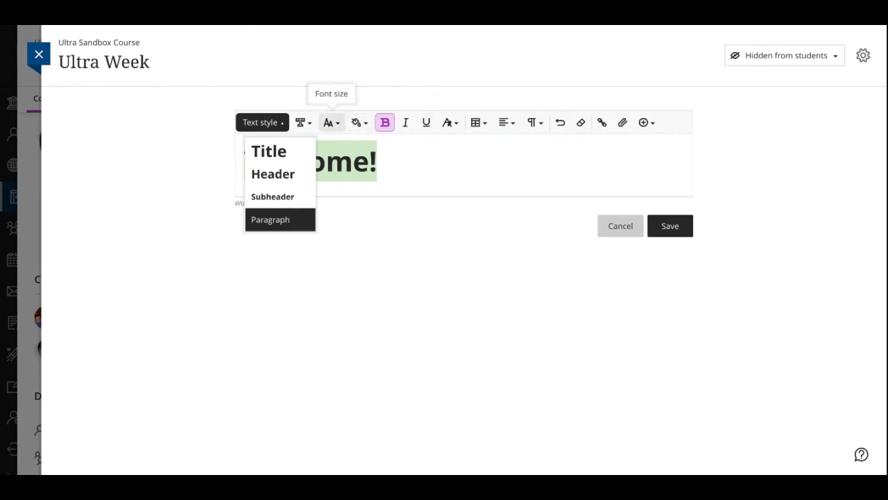
pyautogui.click(332, 123)
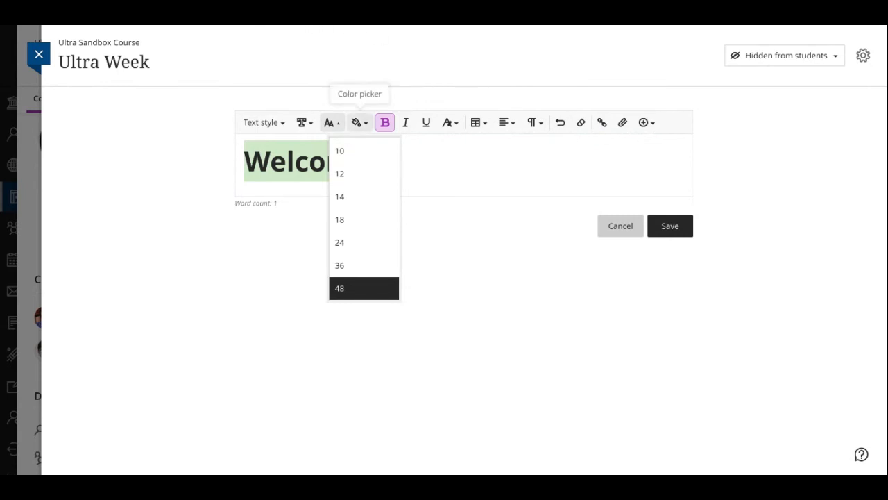
pyautogui.click(456, 148)
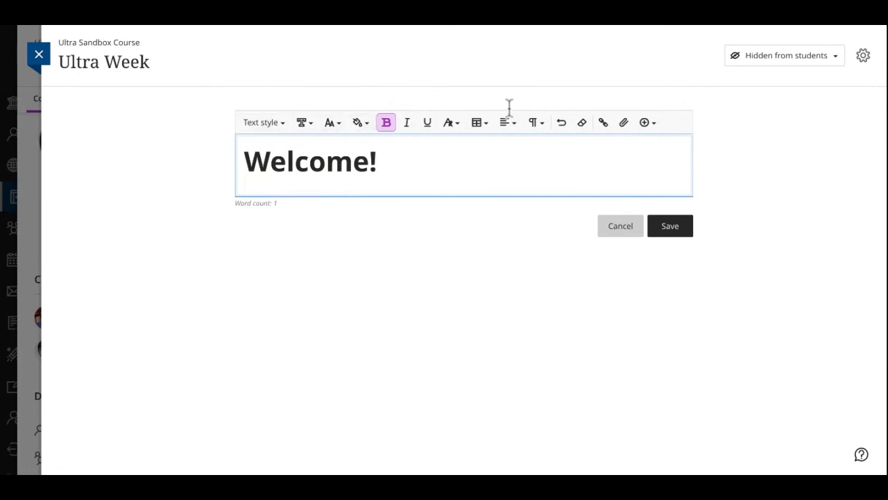
pyautogui.click(451, 122)
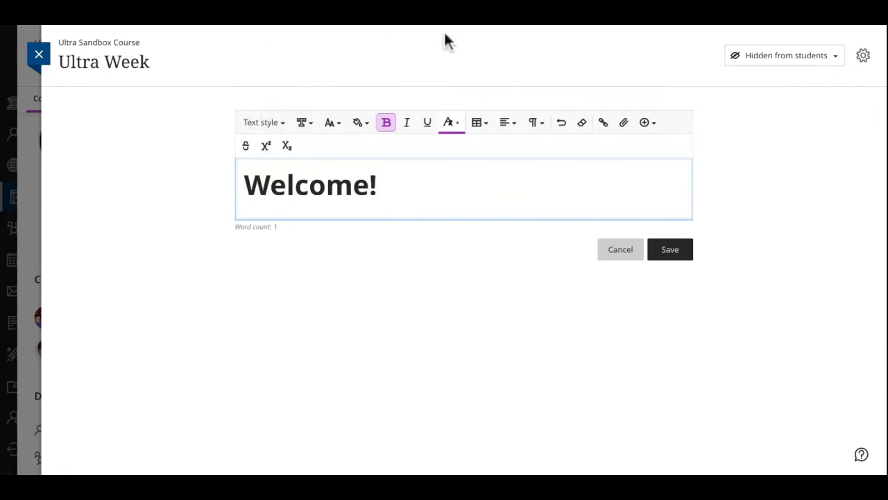
# Start inserting a custom table with both a header row and a header column
pyautogui.click(480, 122)
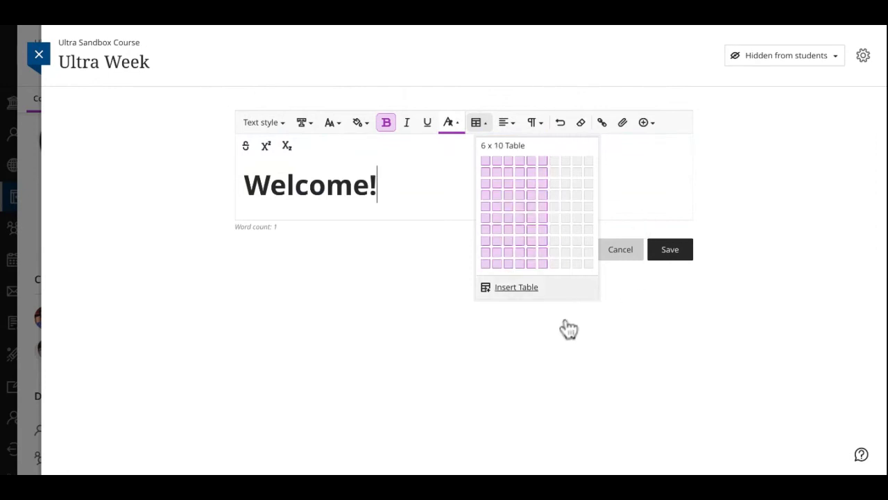
pyautogui.click(516, 287)
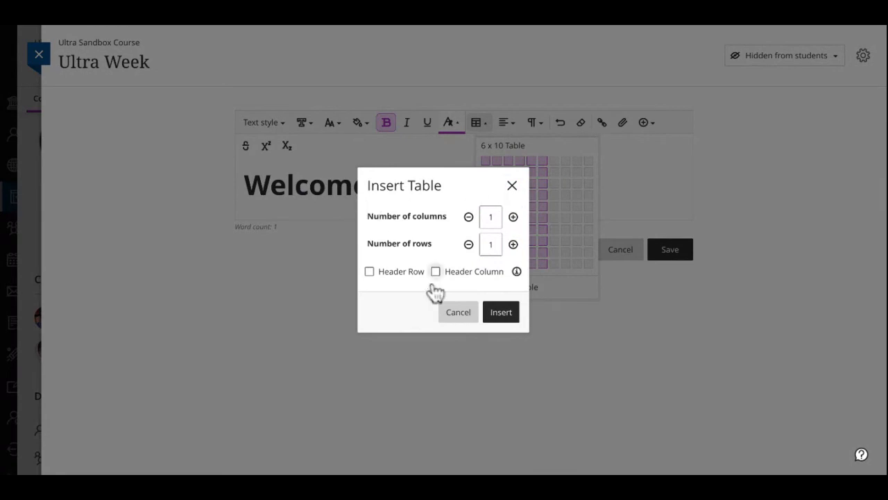
pyautogui.press('space')
pyautogui.hotkey('shift', 'Tab')
pyautogui.press('space')
pyautogui.press('Tab')
# Set the new table to 3 columns and 4 rows and insert it below "Welcome!"
pyautogui.write('1')
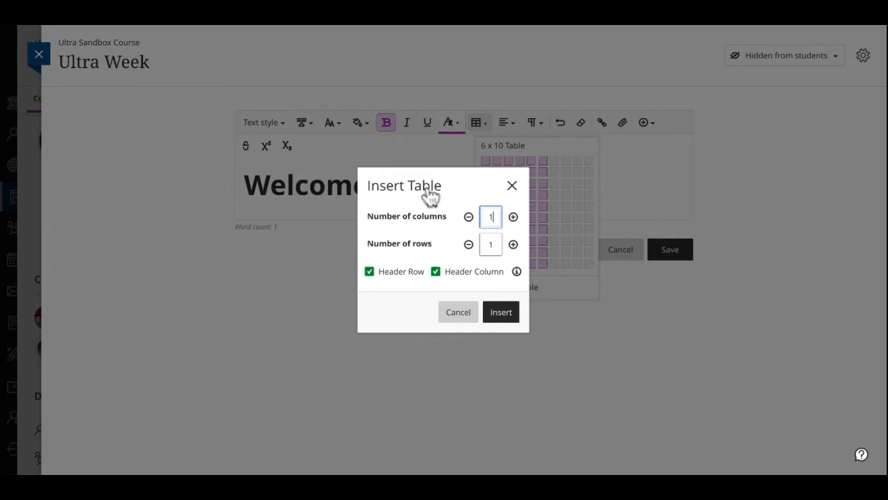
pyautogui.press('Tab')
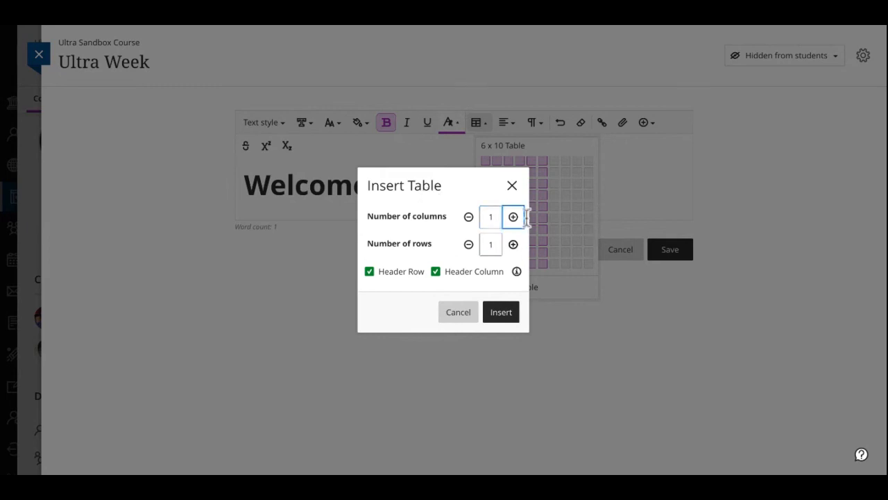
pyautogui.press('space')
pyautogui.press('space')
pyautogui.press('Tab')
pyautogui.write('4')
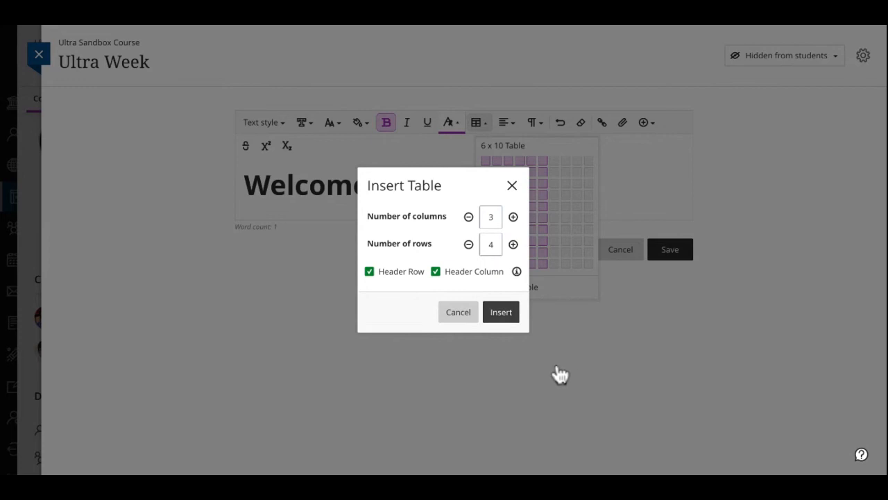
pyautogui.press('Return')
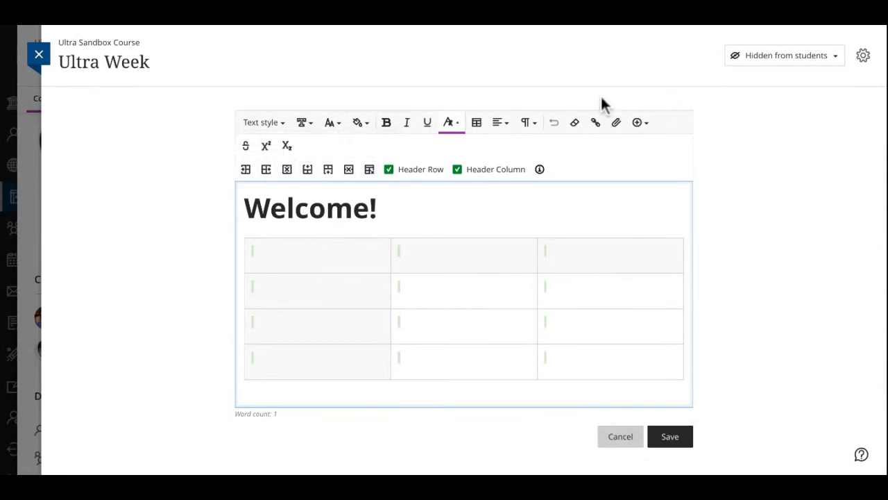
pyautogui.click(529, 122)
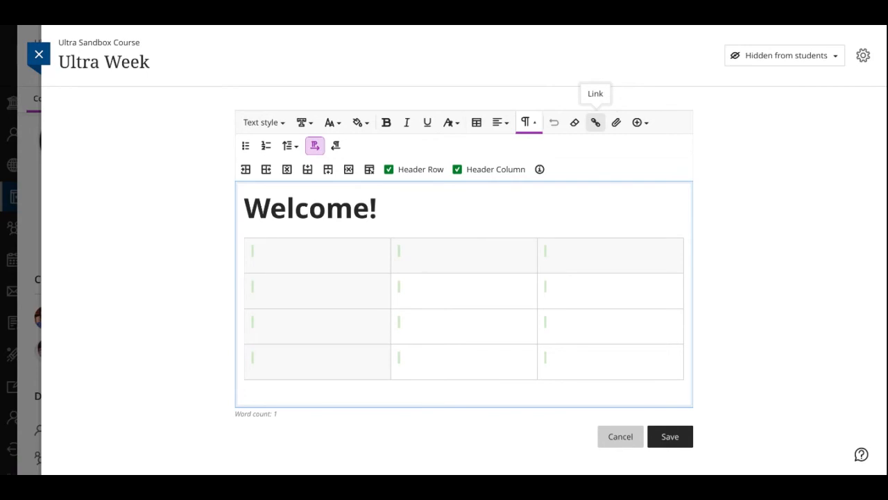
pyautogui.click(595, 122)
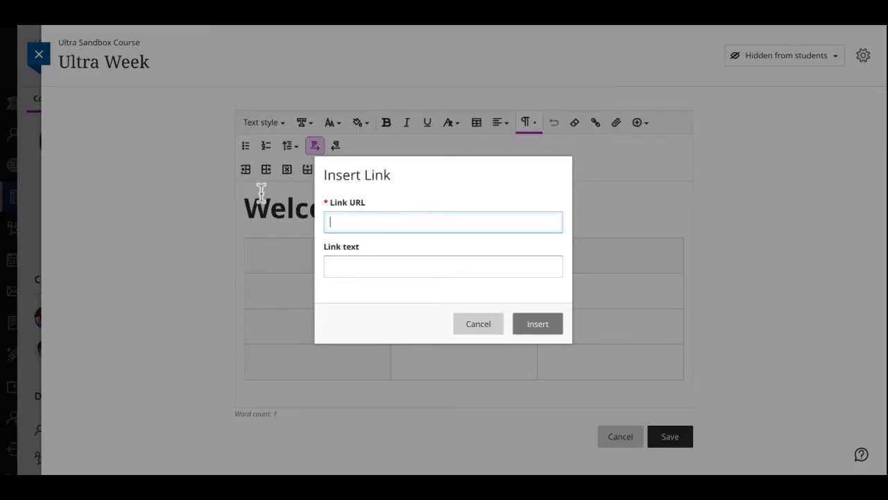
pyautogui.write('I thought')
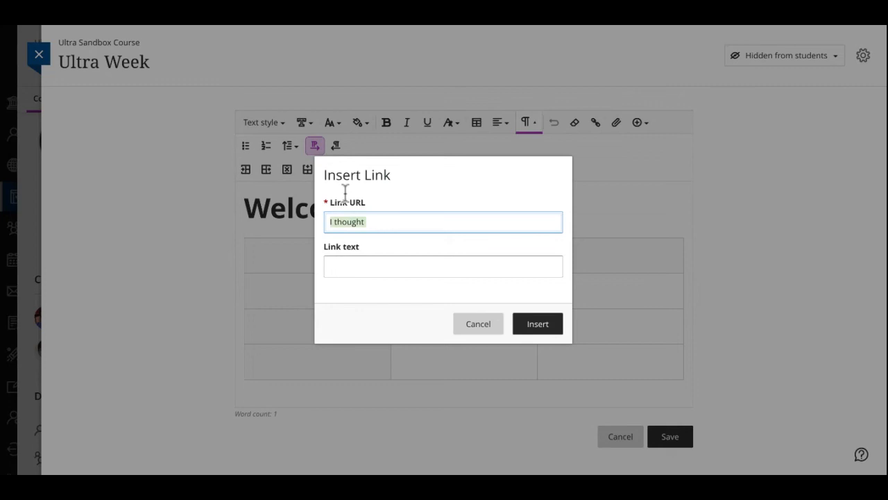
pyautogui.hotkey('ctrl', 'z')
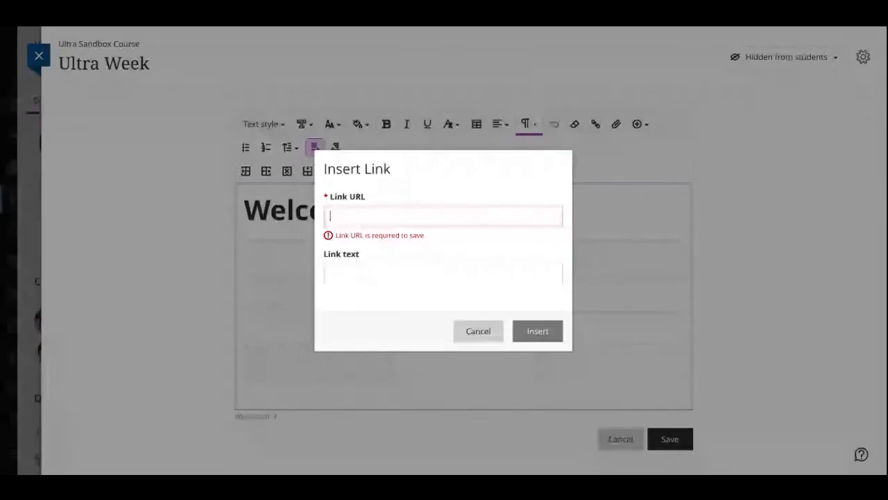
pyautogui.write('https://kctcs.sharepoint.com/sites/mypath')
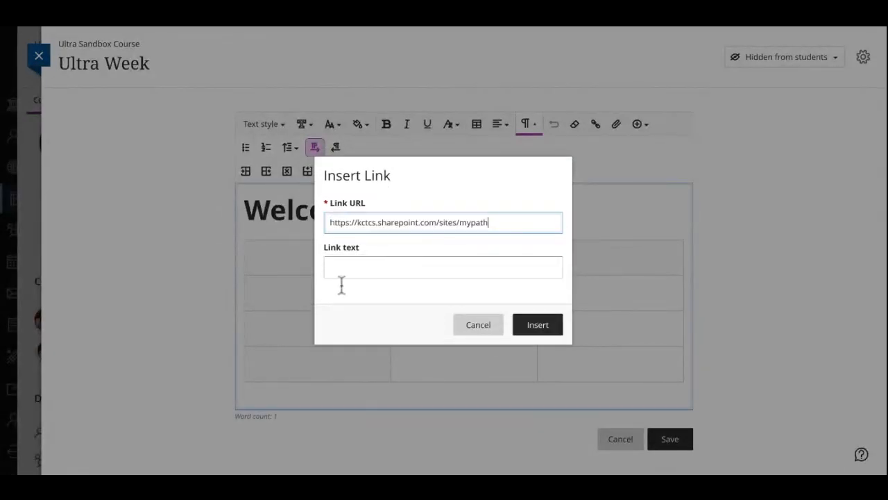
pyautogui.press('Tab')
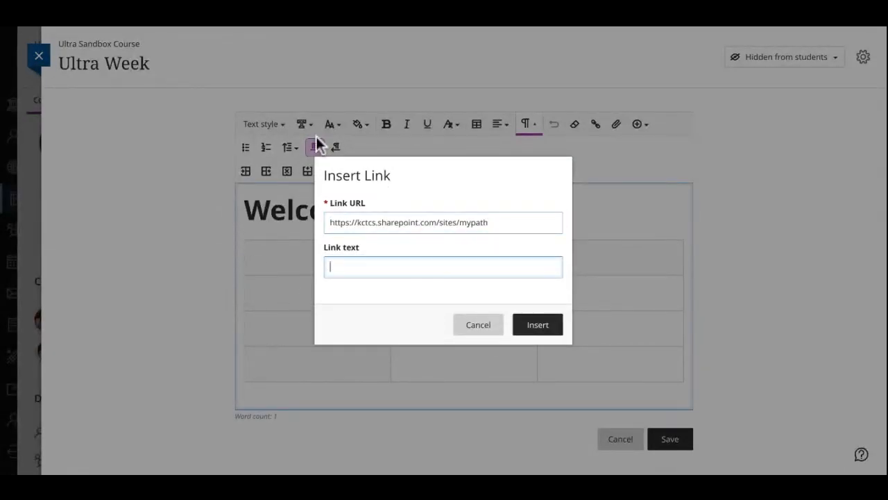
pyautogui.write('My PAth')
pyautogui.press('BackSpace')
pyautogui.press('BackSpace')
pyautogui.press('BackSpace')
pyautogui.write('ath')
pyautogui.press('Return')
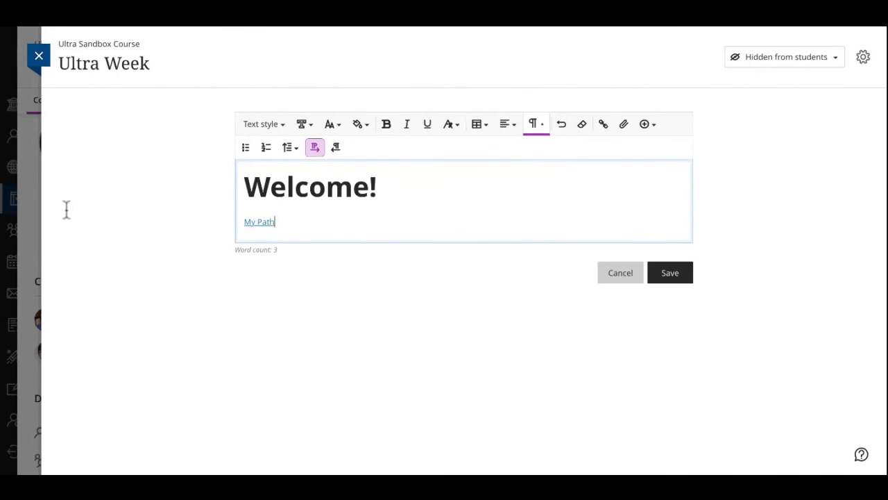
# Add text around the link so that the line reads "Be sure to visit My Path for more instructions."
pyautogui.press('Home')
pyautogui.write('Be sure to v')
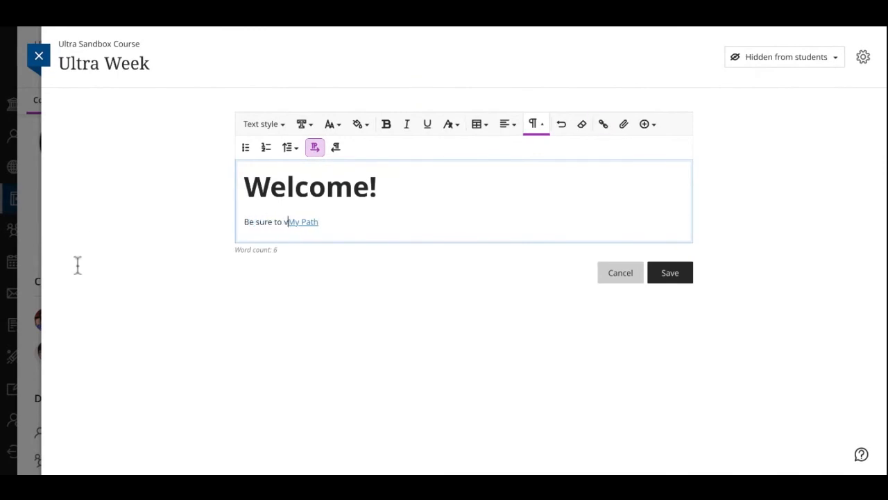
pyautogui.write('isit')
pyautogui.press('Right')
pyautogui.press('Right')
pyautogui.press('Right')
pyautogui.press('Right')
pyautogui.press('Right')
pyautogui.press('Right')
pyautogui.press('Right')
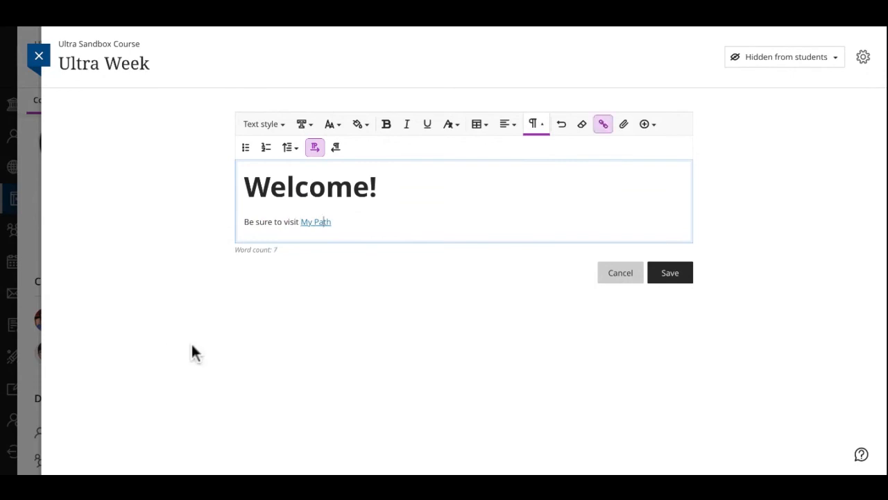
pyautogui.write('for mo')
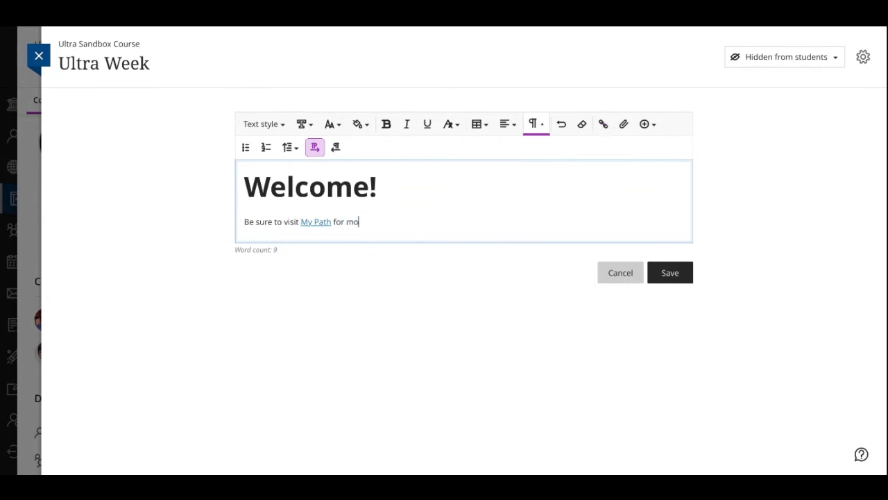
pyautogui.write('re instructions.')
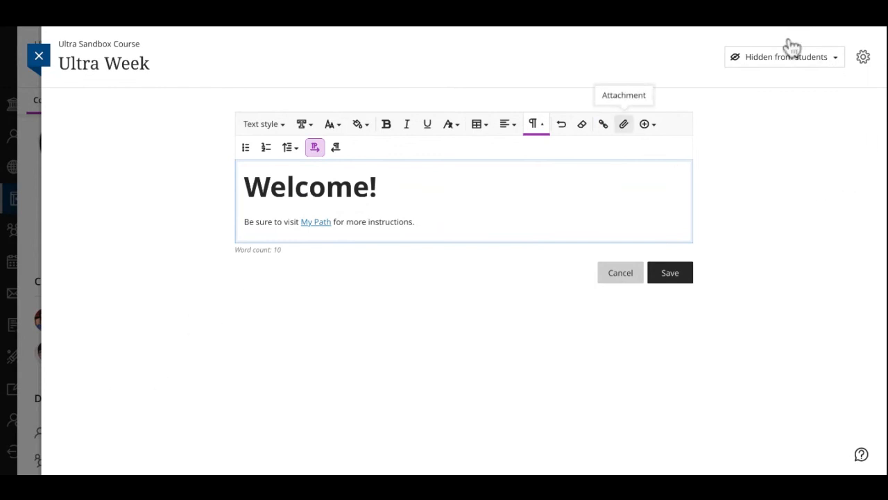
# Add blank lines below the sentence and add the image file "Screen Shot 2022-01-04 at 2.21.35 AM.png" there
pyautogui.press('Return')
pyautogui.press('Return')
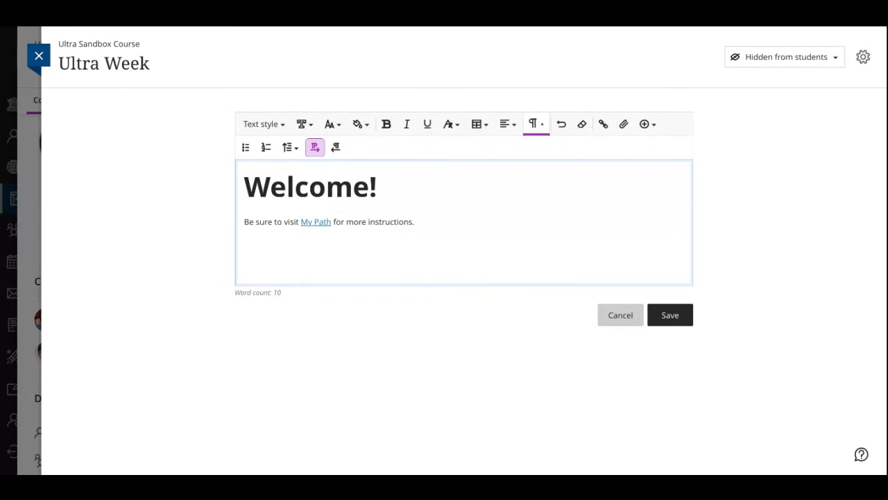
pyautogui.moveTo(131, 164); pyautogui.dragTo(413, 244)
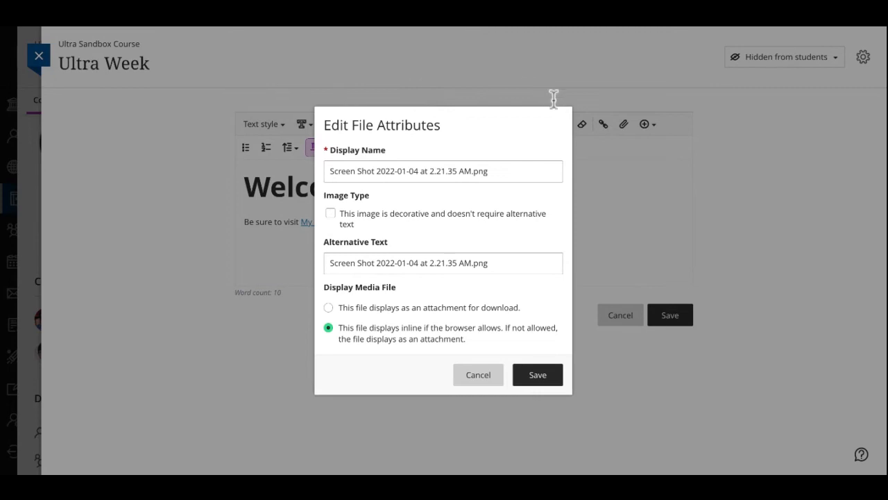
# Set the image's display name to "Creative Cloud"
pyautogui.tripleClick(484, 171)
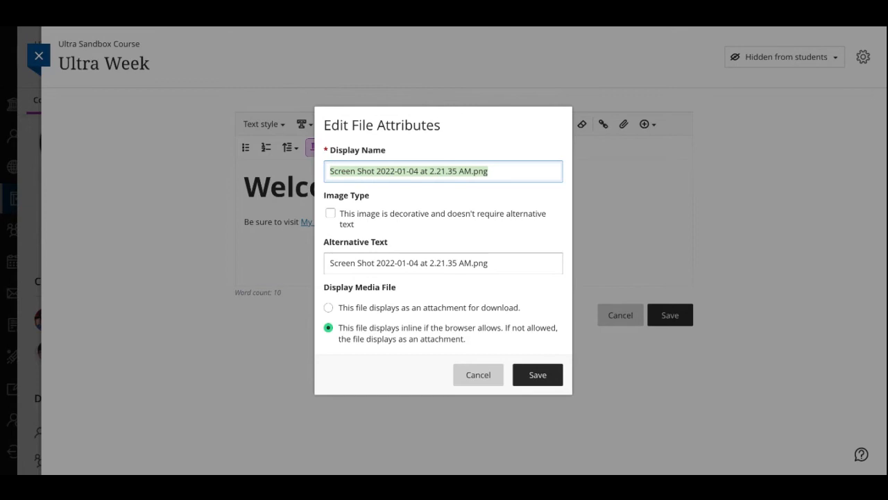
pyautogui.write('Creativ')
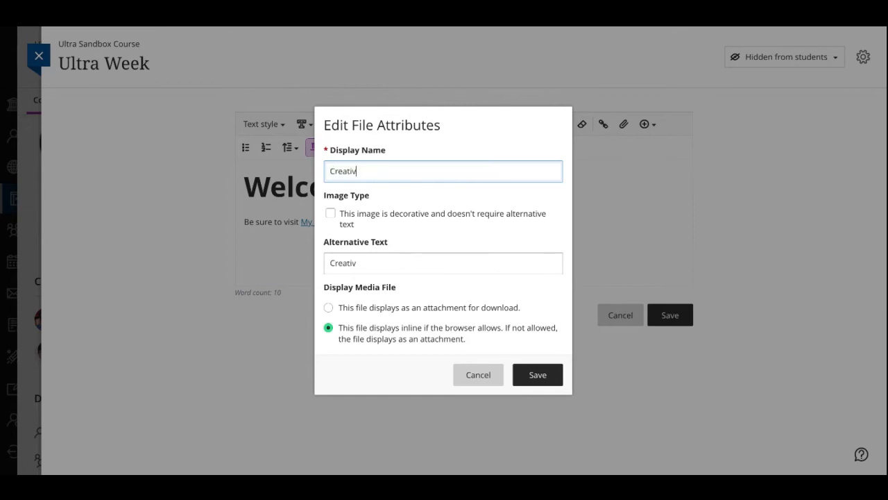
pyautogui.write('e Cloud')
# Try the decorative image option, turn it off again, and set the alternative text to "Creative Cloud opening graphic"
pyautogui.click(223, 186)
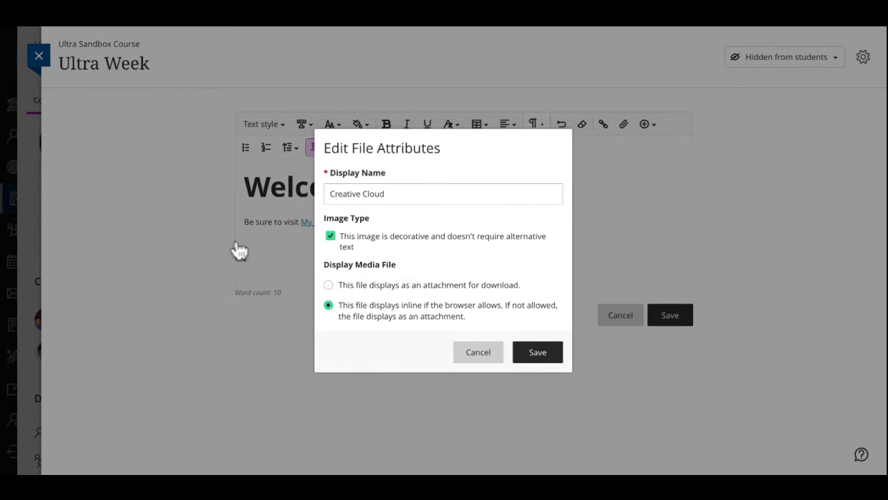
pyautogui.click(330, 236)
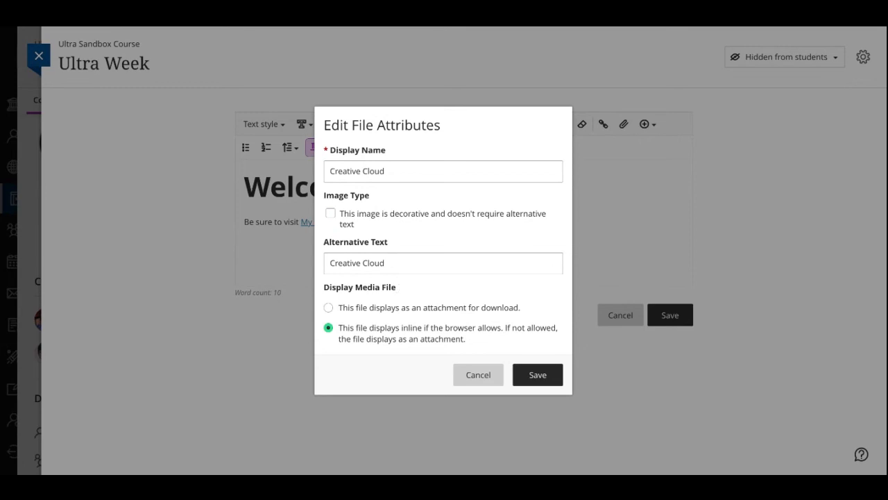
pyautogui.click(354, 272)
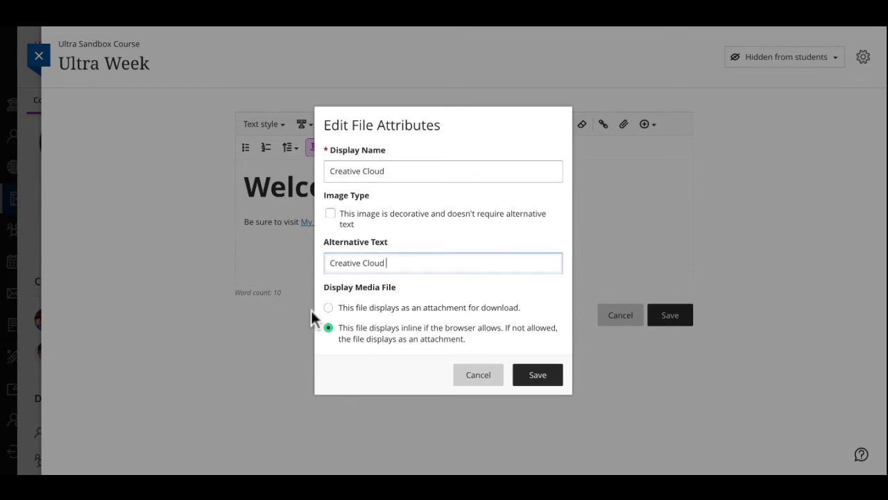
pyautogui.write('opening grahic')
pyautogui.press('BackSpace')
pyautogui.press('BackSpace')
pyautogui.press('BackSpace')
pyautogui.write('phic')
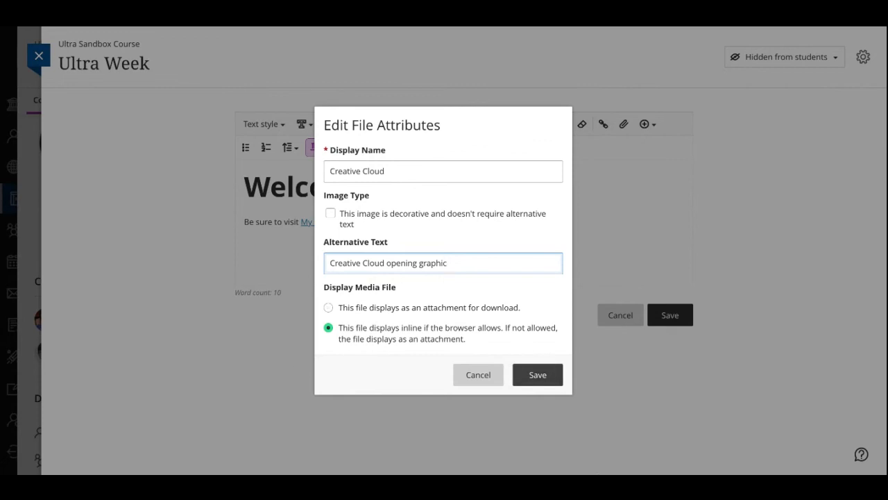
# Mark the image as decorative, then save its file attributes and the document content
pyautogui.click(330, 213)
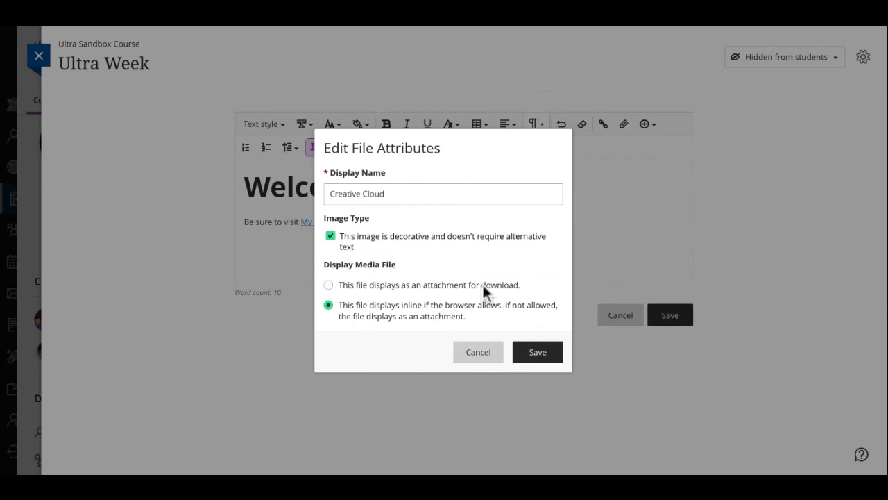
pyautogui.click(538, 352)
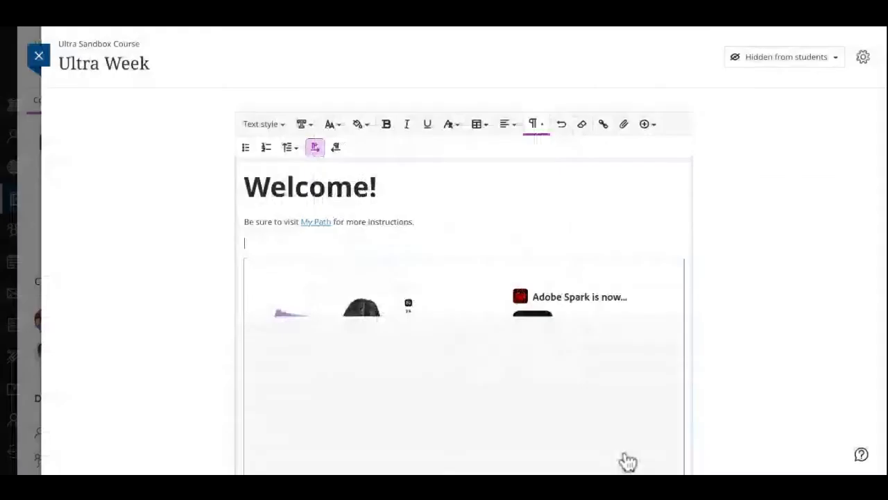
pyautogui.scroll(-1, 464, 277)
pyautogui.scroll(-2, 463, 277)
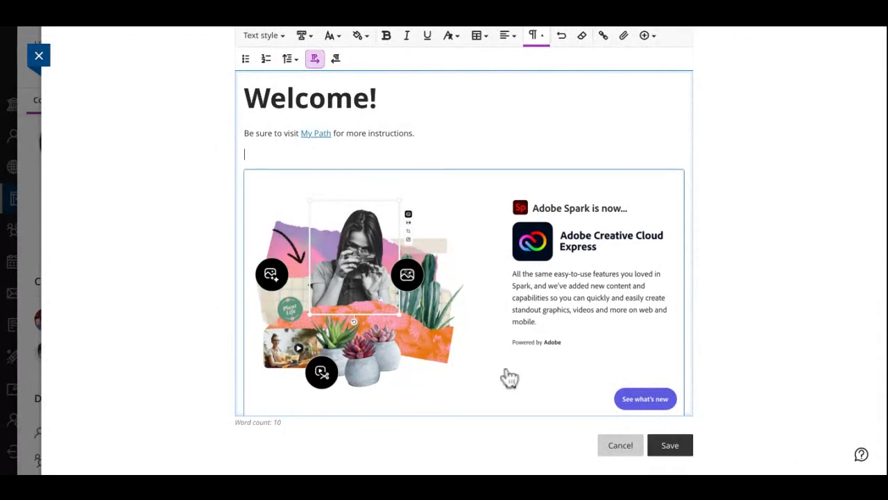
pyautogui.scroll(-2, 653, 392)
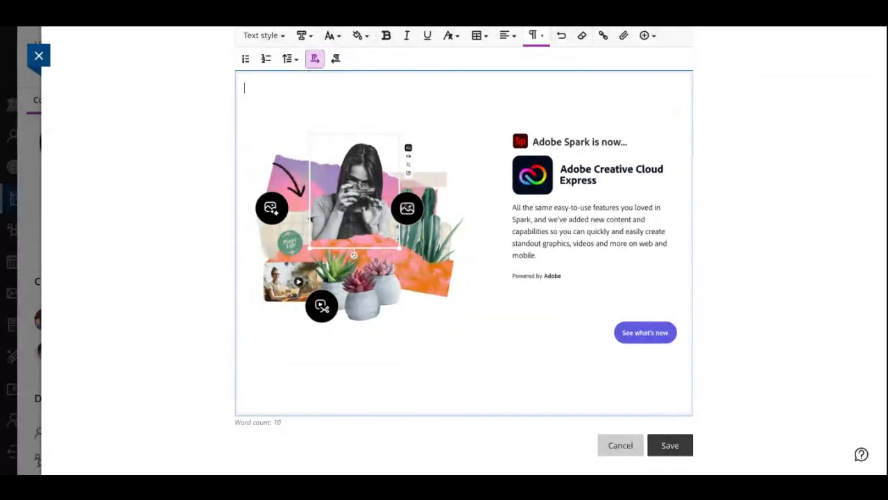
pyautogui.click(670, 445)
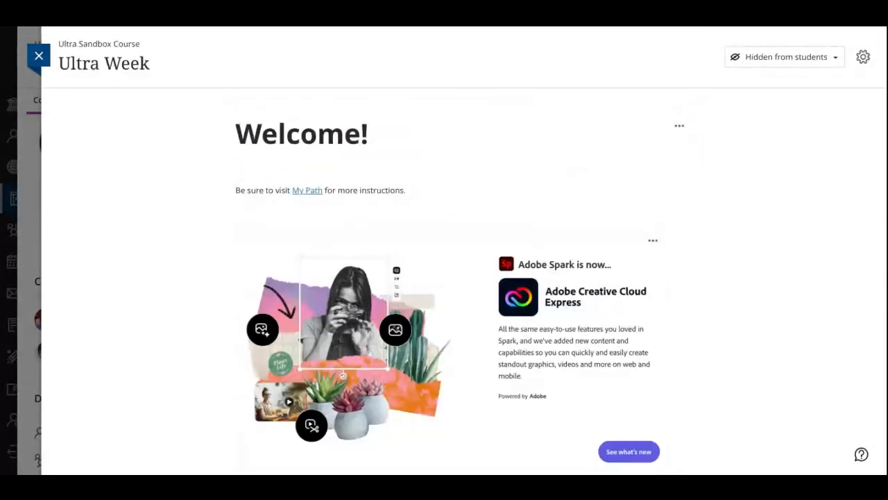
# Make the Ultra Week document visible to students and close it
pyautogui.scroll(-2, 463, 277)
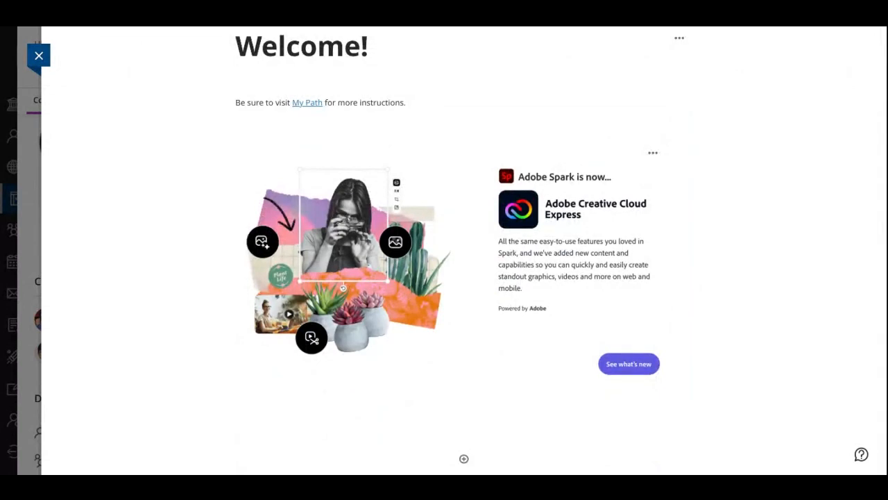
pyautogui.scroll(2, 463, 278)
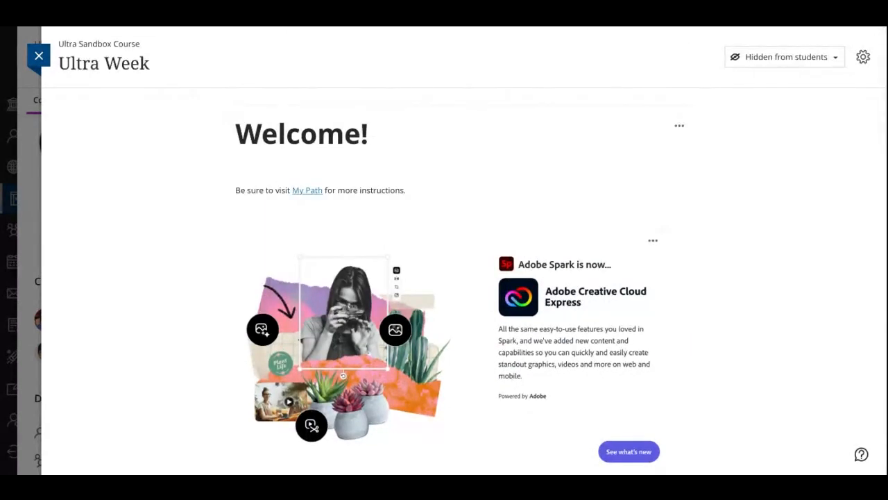
pyautogui.click(785, 57)
pyautogui.click(779, 78)
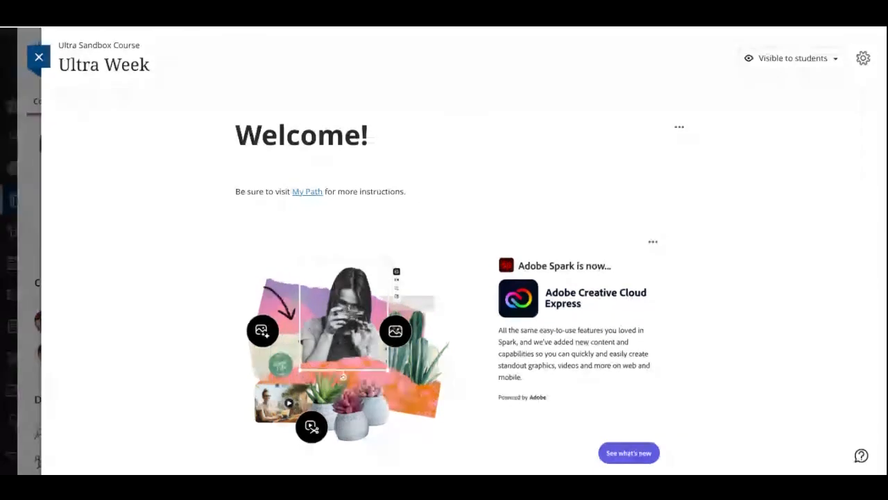
pyautogui.click(39, 56)
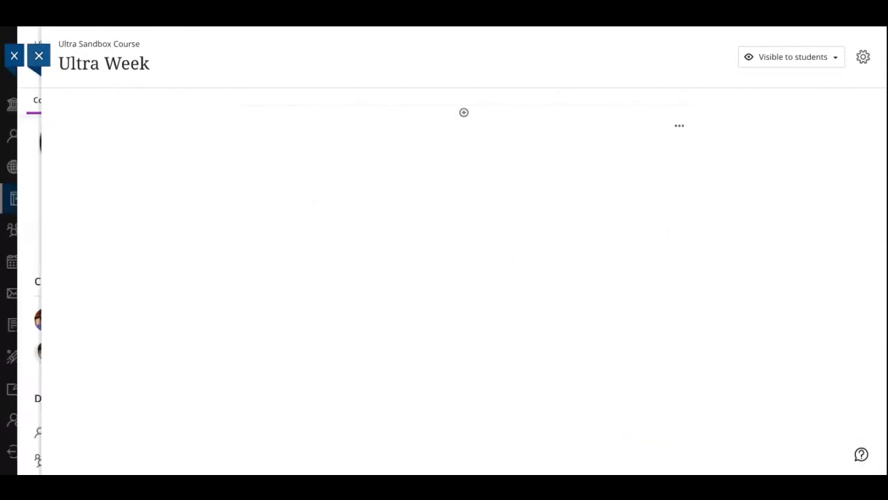
# Start a student preview of the course and open the Ultra Week document in it
pyautogui.click(835, 101)
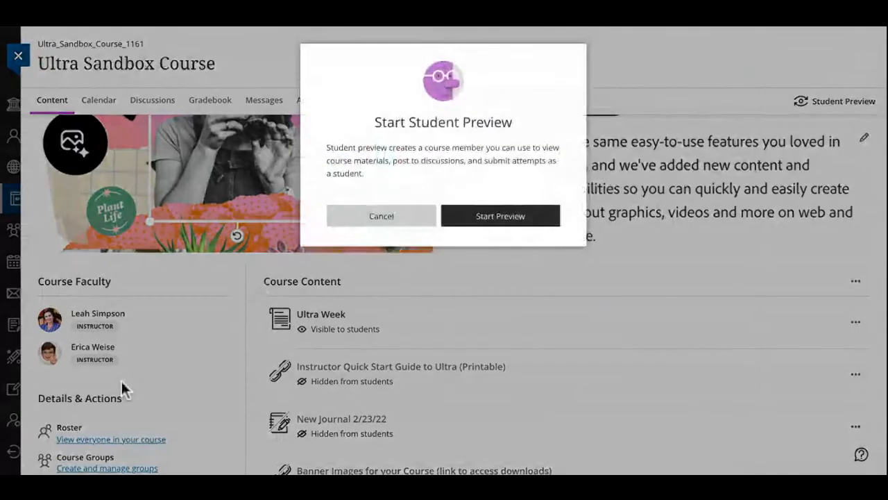
pyautogui.press('Return')
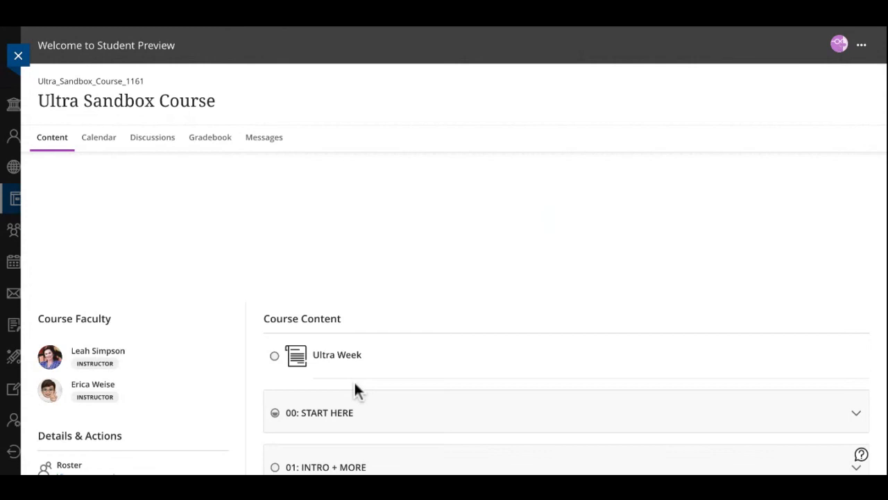
pyautogui.click(720, 369)
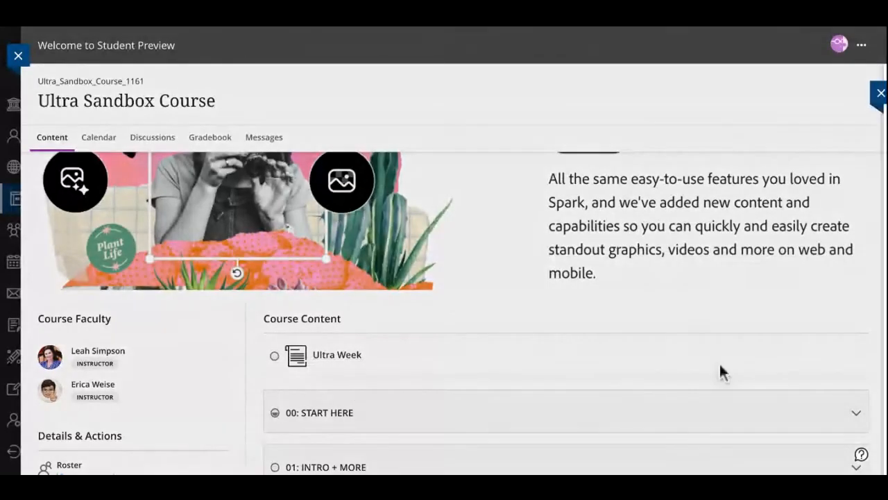
# Look through the Ultra Week document as a student and exit the student preview
pyautogui.scroll(-2, 807, 389)
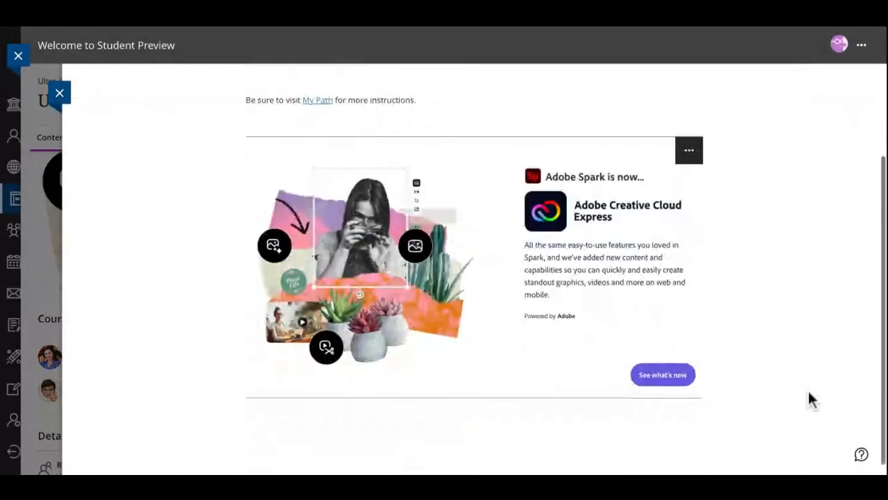
pyautogui.scroll(2, 485, 278)
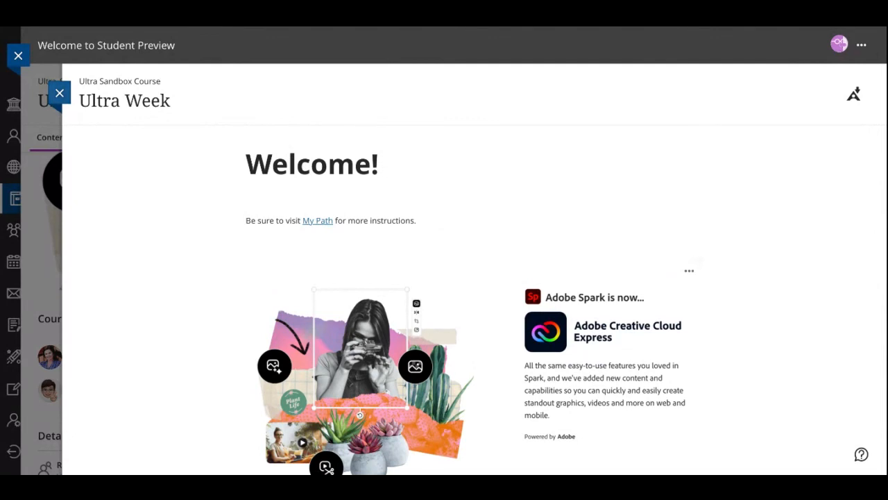
pyautogui.click(861, 45)
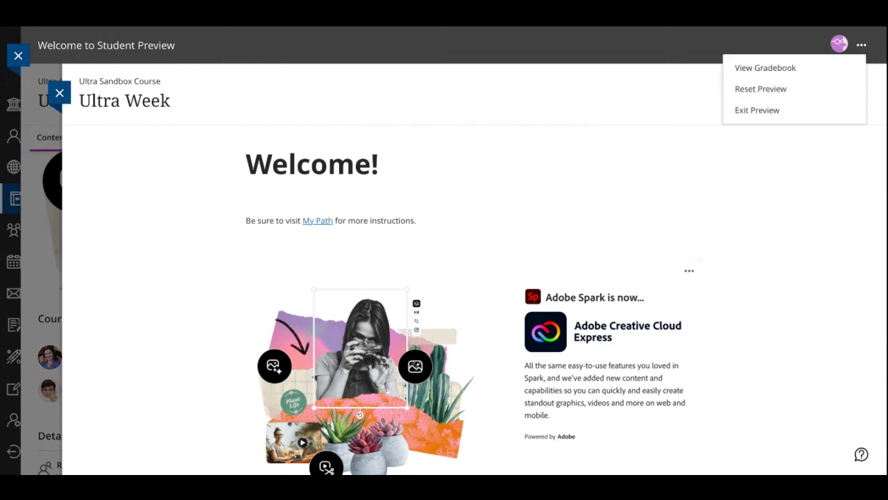
pyautogui.click(757, 110)
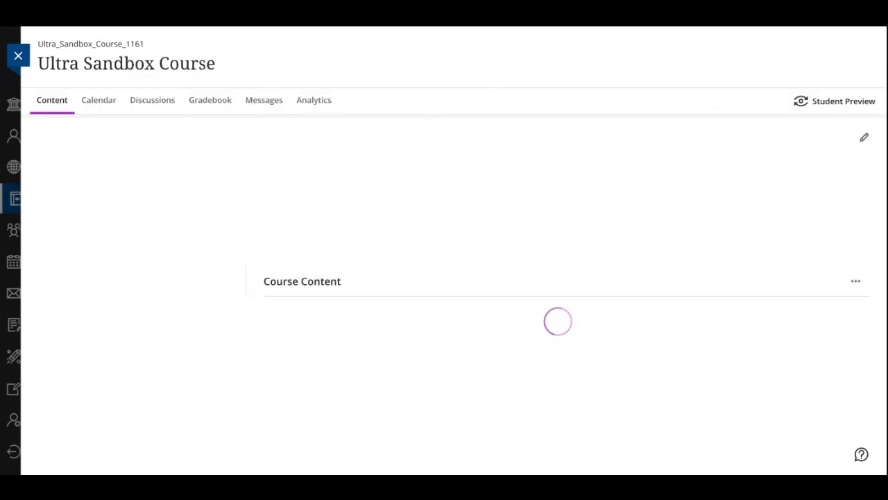
# Reopen the Ultra Week document as instructor, check the accessibility score details of its image, and close them
pyautogui.scroll(-1, 501, 385)
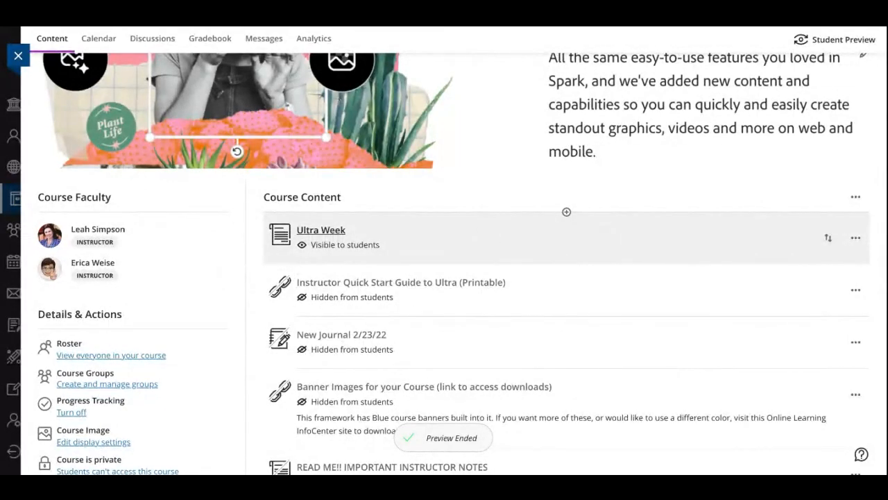
pyautogui.click(321, 231)
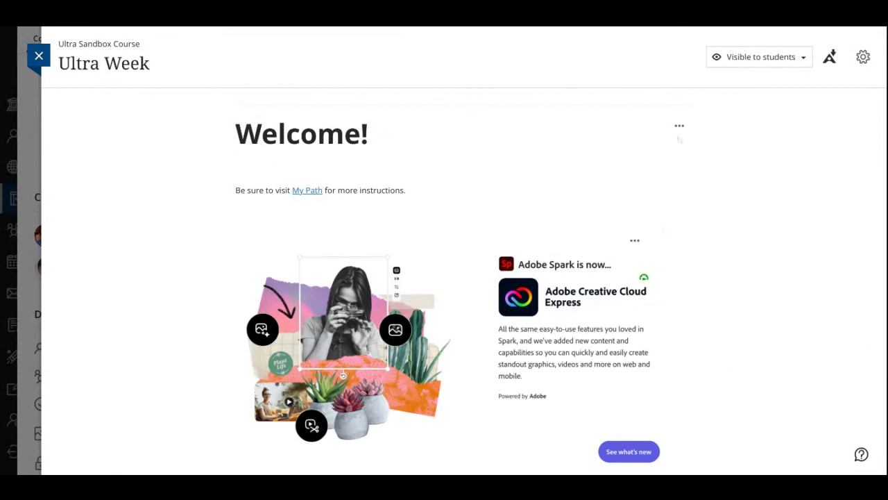
pyautogui.scroll(-1, 680, 138)
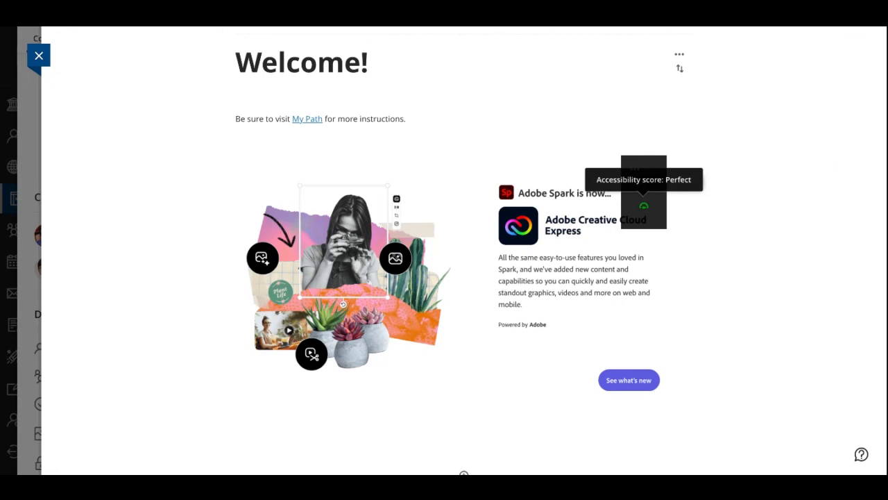
pyautogui.click(644, 206)
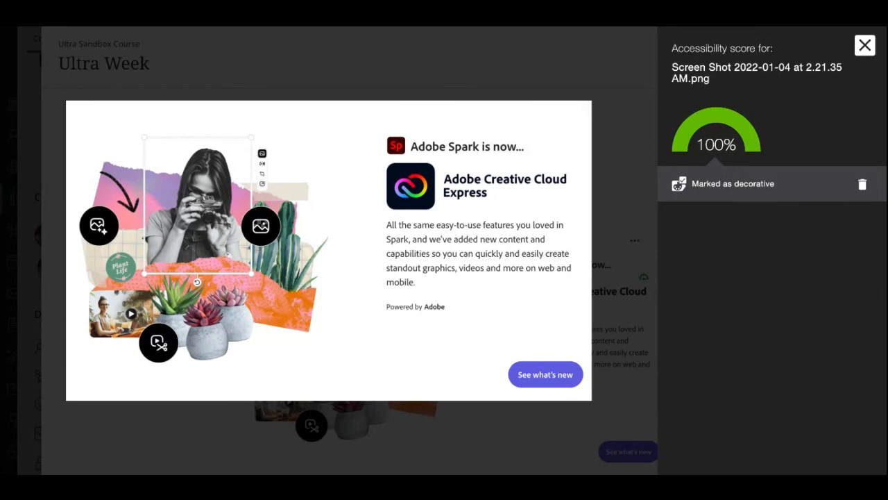
pyautogui.click(865, 45)
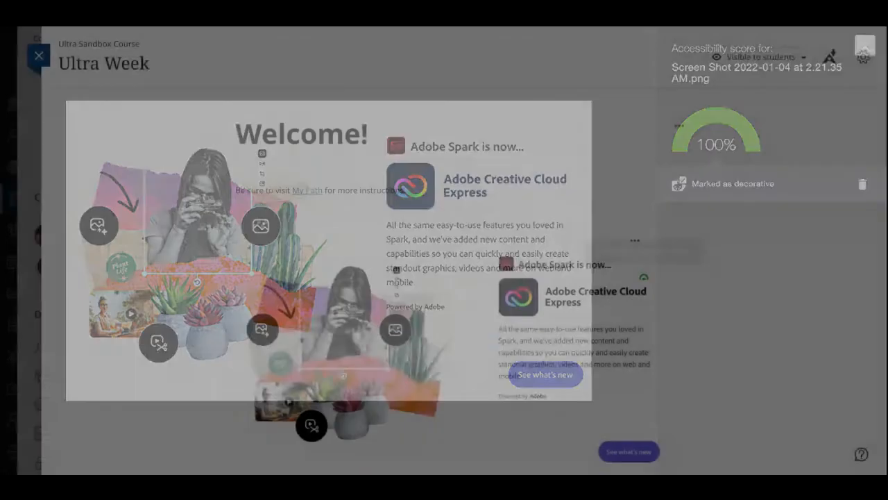
# Turn off the decorative option in the Creative Cloud image's file attributes, then save the attributes and the document content
pyautogui.scroll(-2, 835, 289)
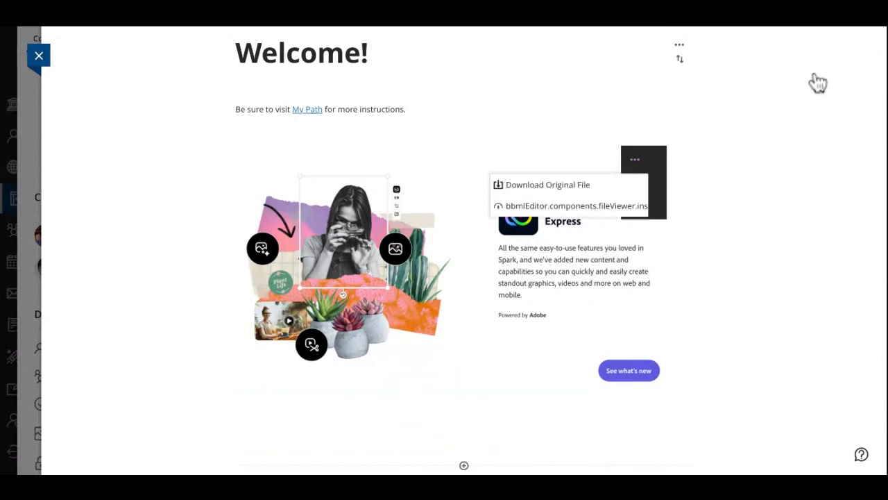
pyautogui.click(680, 44)
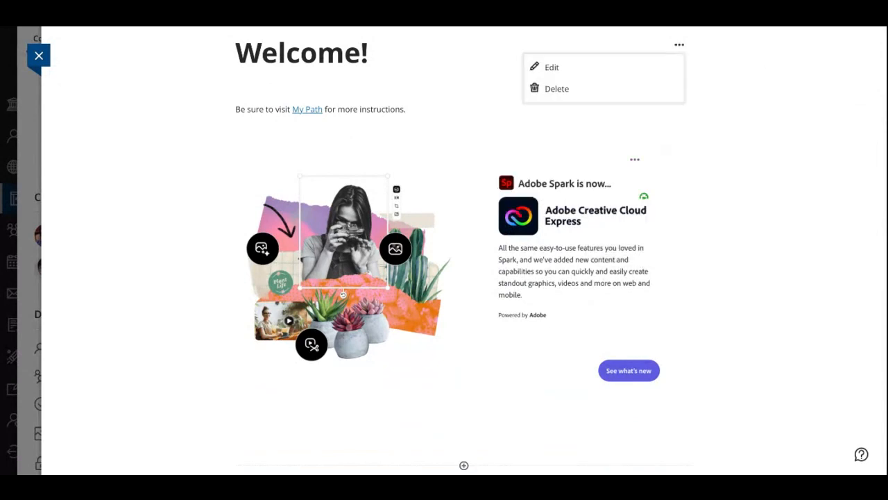
pyautogui.click(551, 65)
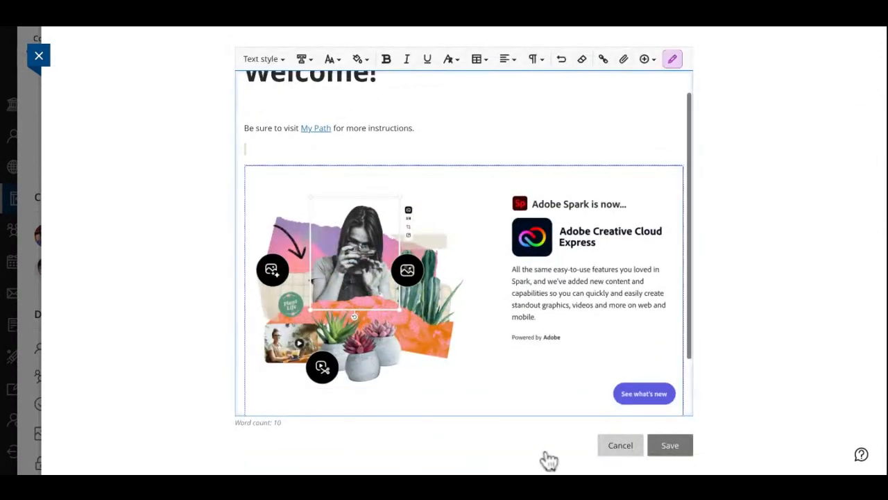
pyautogui.scroll(-1, 575, 345)
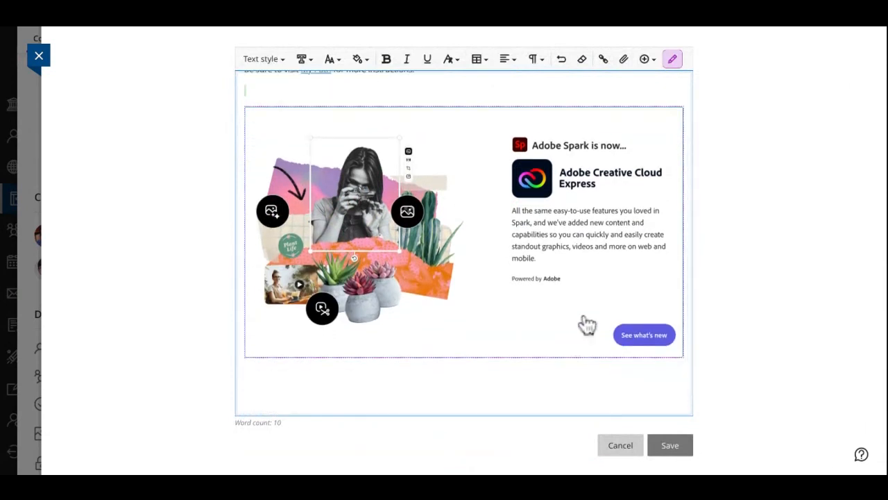
pyautogui.click(672, 59)
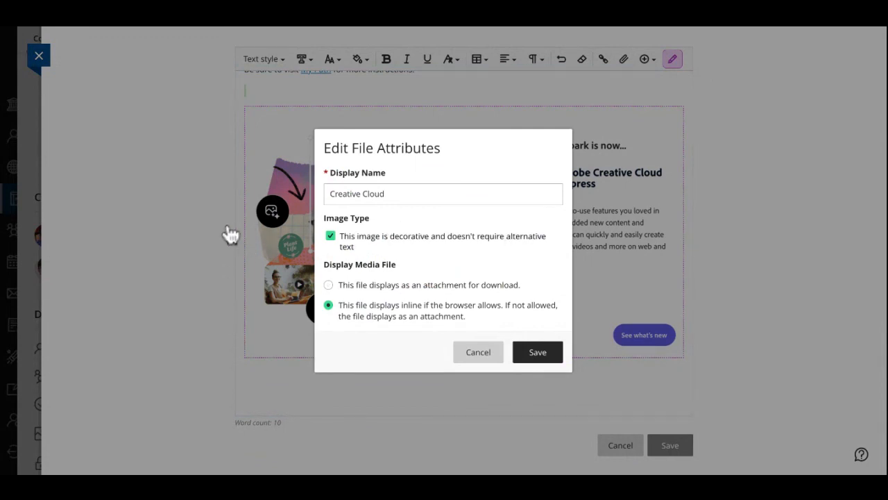
pyautogui.click(330, 236)
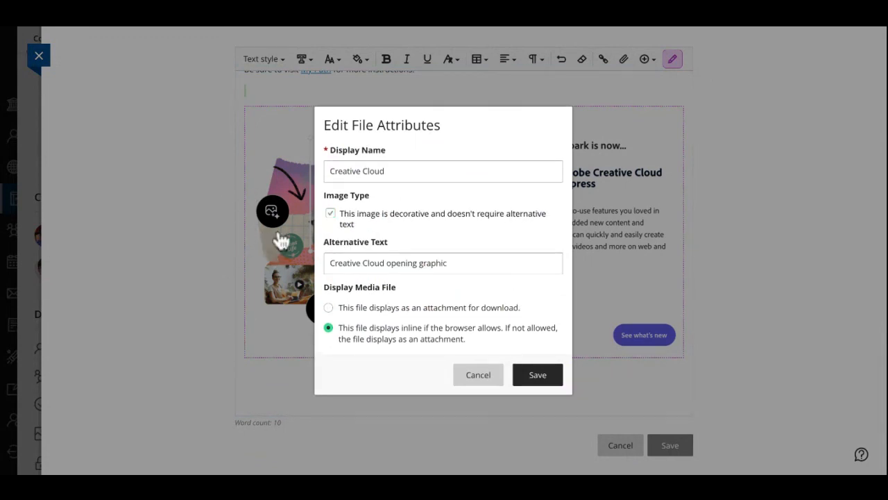
pyautogui.click(478, 271)
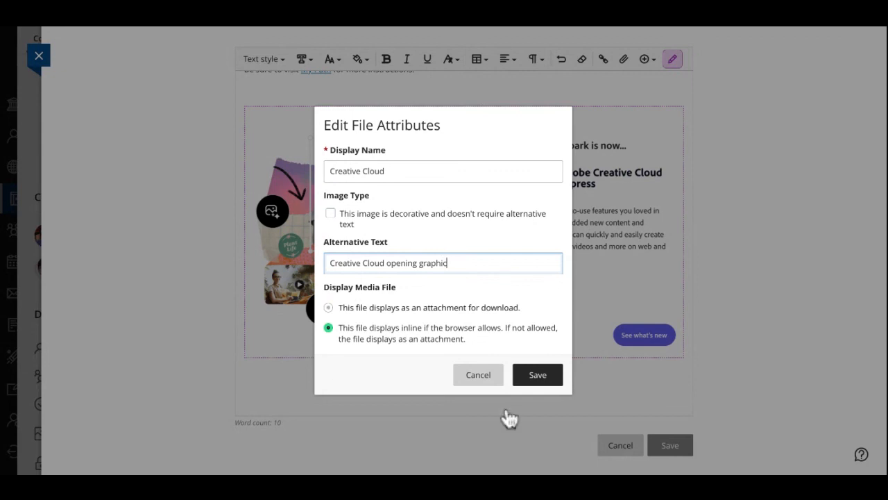
pyautogui.click(538, 375)
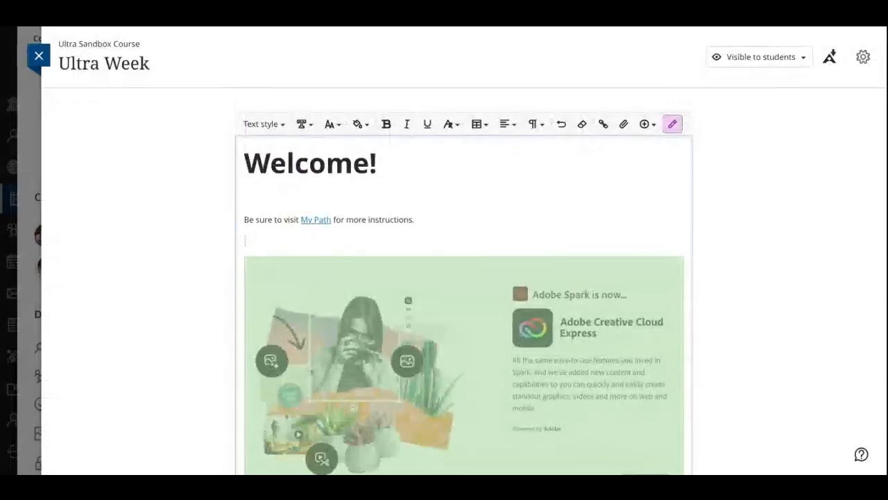
pyautogui.scroll(-2, 464, 298)
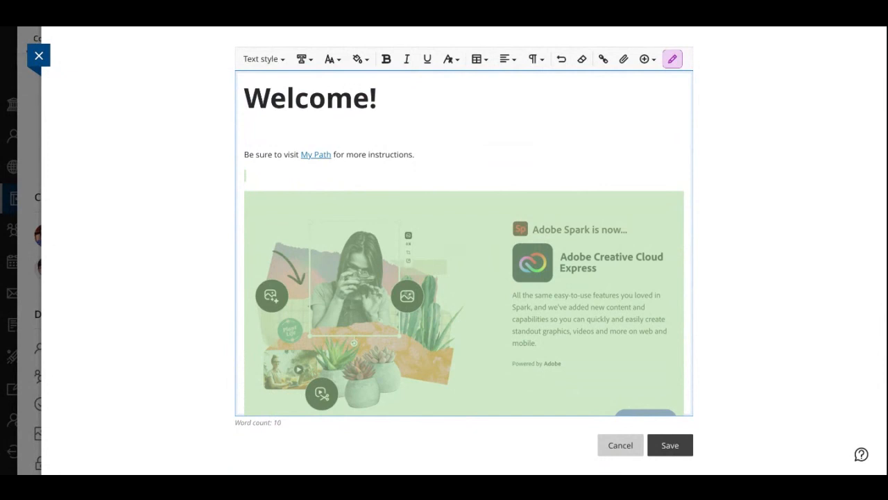
pyautogui.click(670, 445)
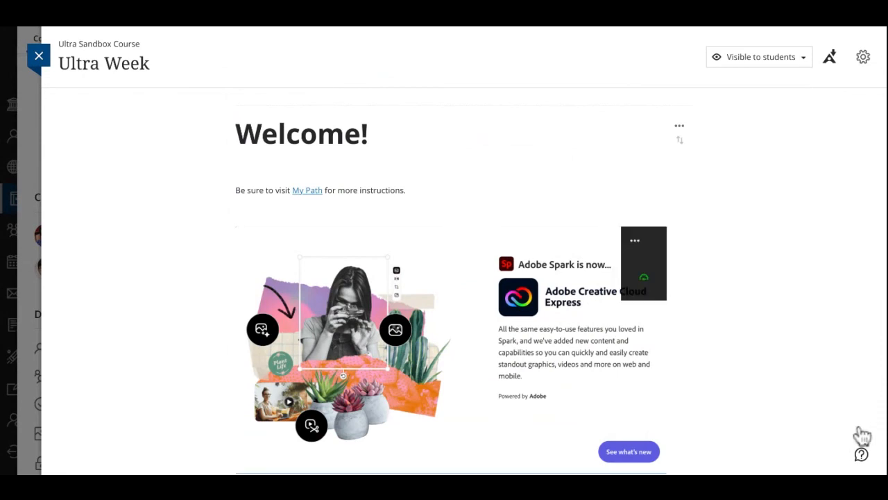
# Review the image's accessibility report with its description options, then close the report and the Ultra Week document
pyautogui.scroll(-2, 859, 437)
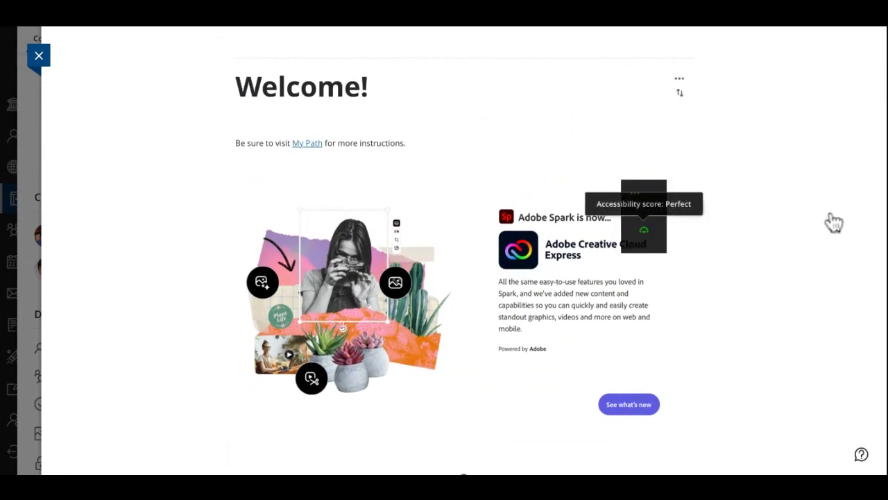
pyautogui.click(644, 230)
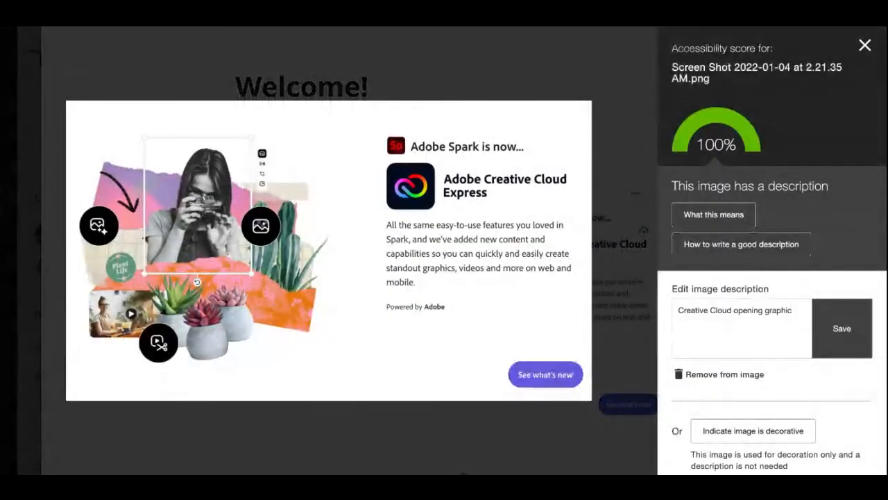
pyautogui.scroll(-1, 848, 211)
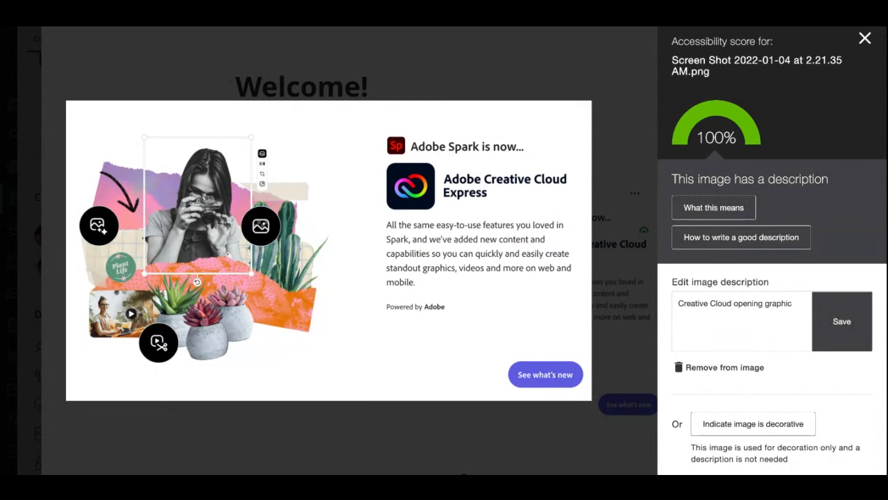
pyautogui.scroll(-3, 772, 251)
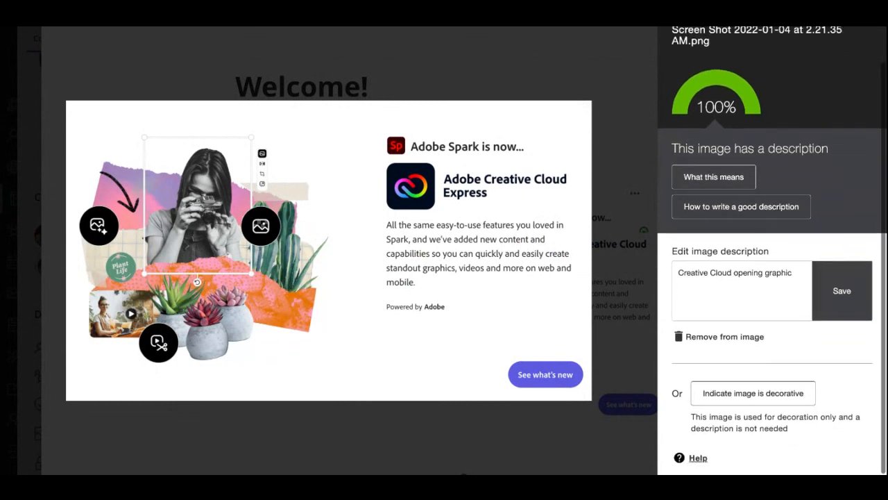
pyautogui.scroll(2, 772, 250)
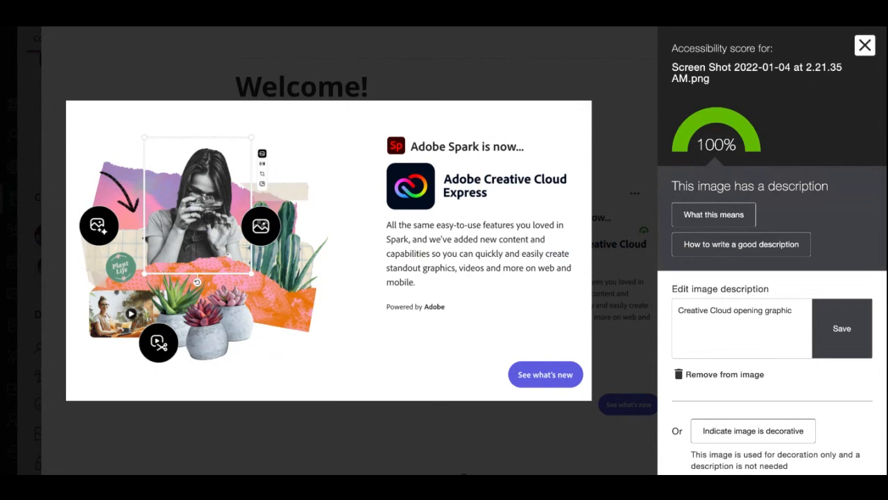
pyautogui.click(865, 45)
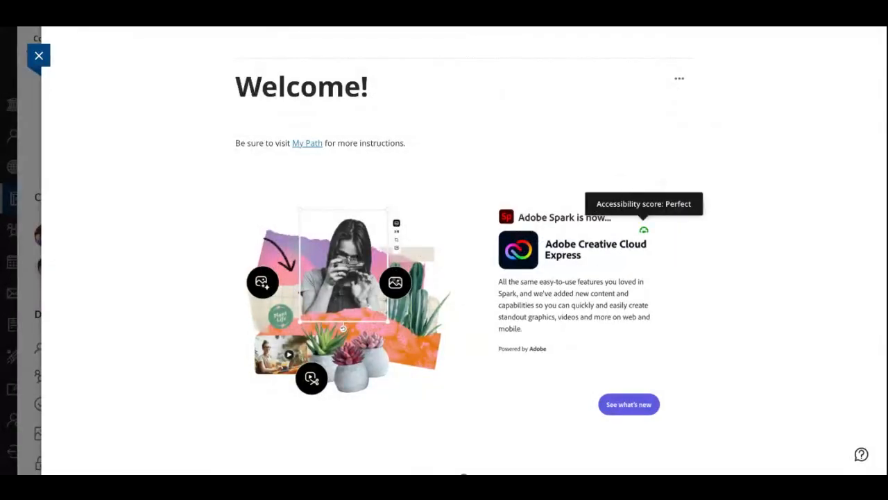
pyautogui.click(39, 56)
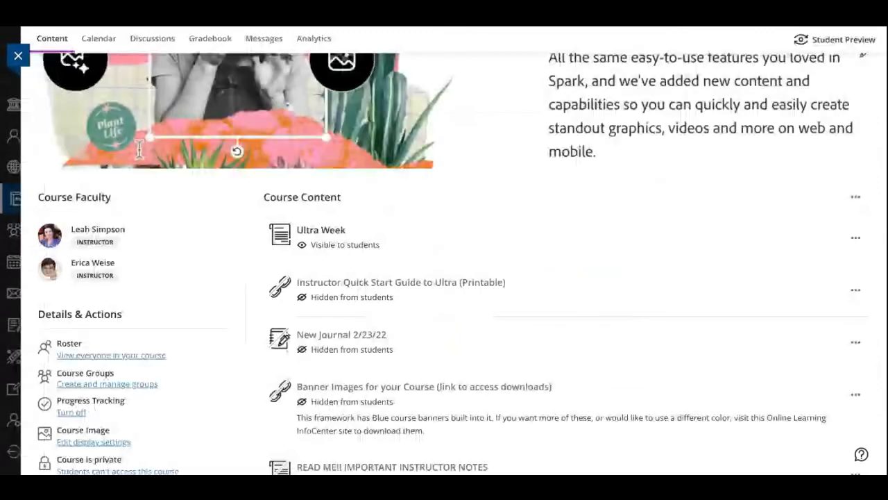
# Expand the Learning Module 01 and START HERE modules and open the Emerging Media Syllabus document
pyautogui.scroll(-5, 419, 246)
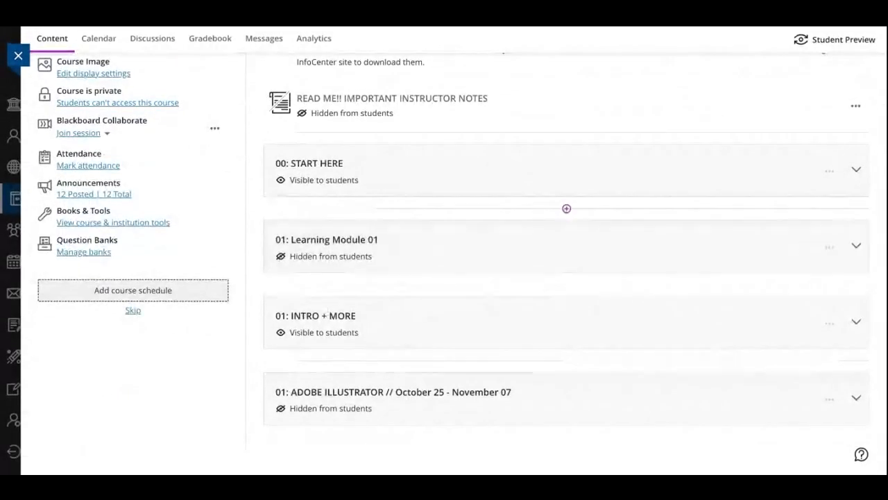
pyautogui.click(856, 246)
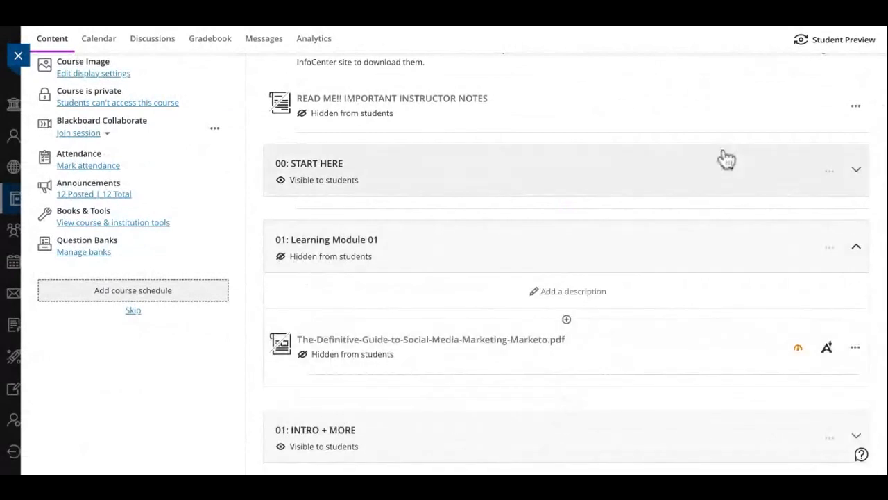
pyautogui.click(856, 169)
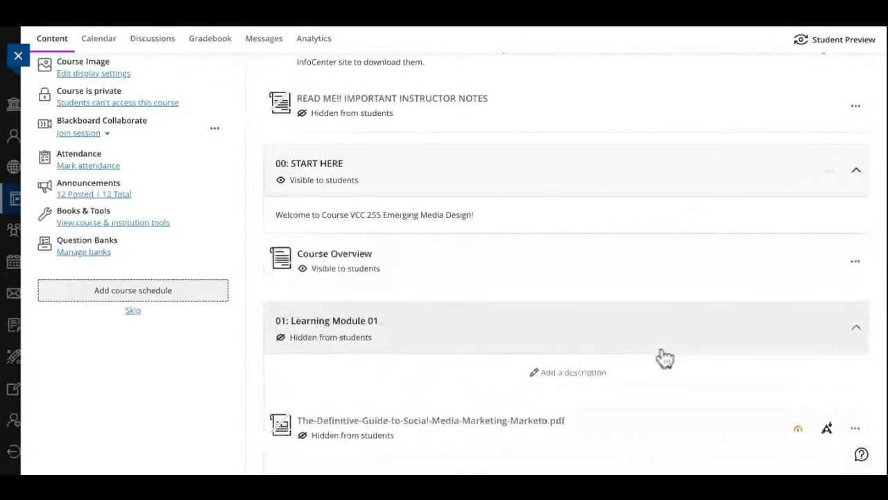
pyautogui.scroll(-1, 664, 358)
pyautogui.scroll(-4, 665, 358)
pyautogui.scroll(1, 664, 356)
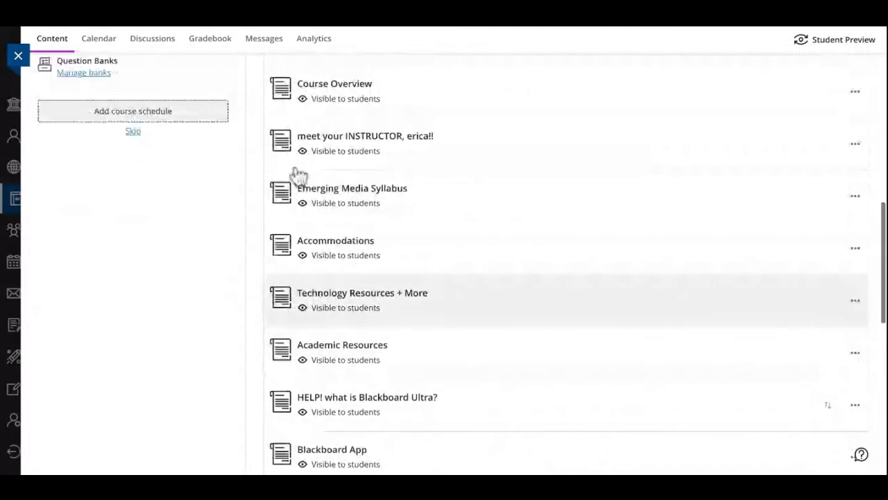
pyautogui.click(776, 186)
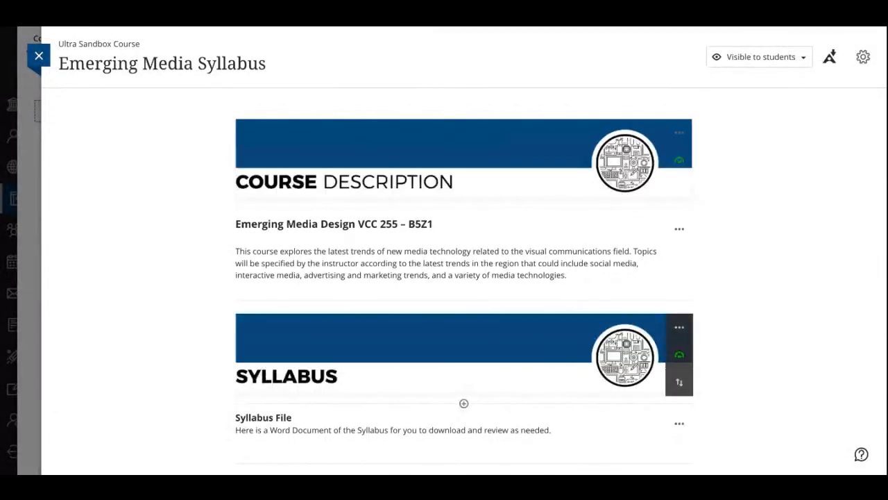
# In the syllabus file's accessibility report, read what the missing table headers issue means and close the explanation
pyautogui.scroll(-3, 798, 428)
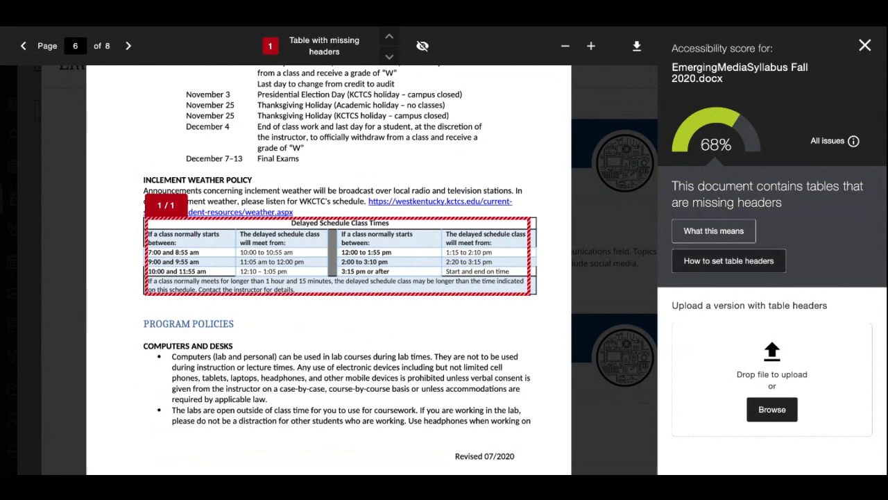
pyautogui.click(714, 231)
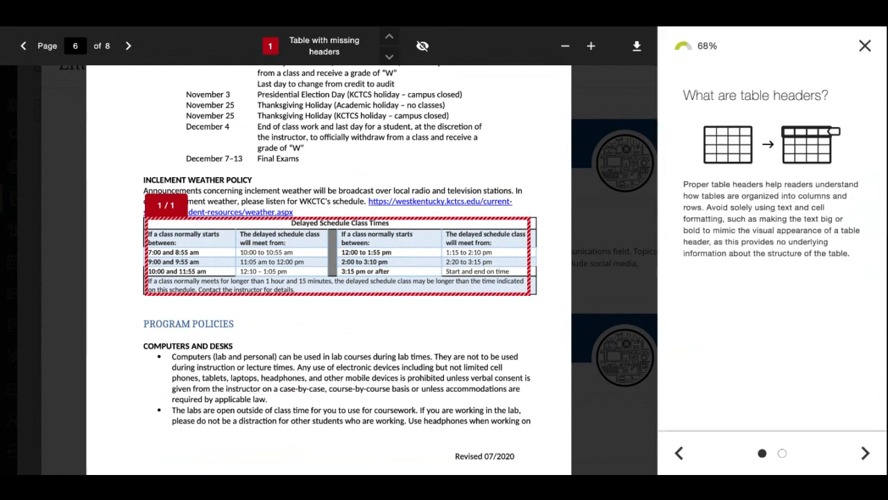
pyautogui.click(679, 453)
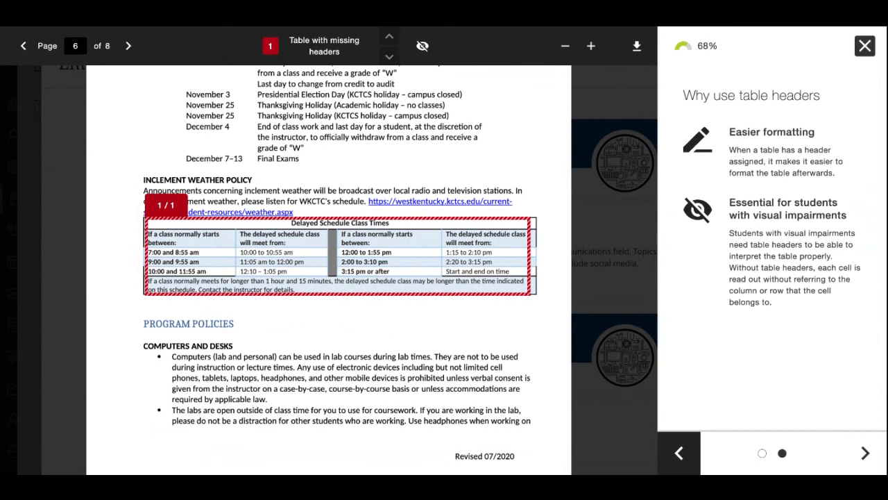
pyautogui.click(864, 46)
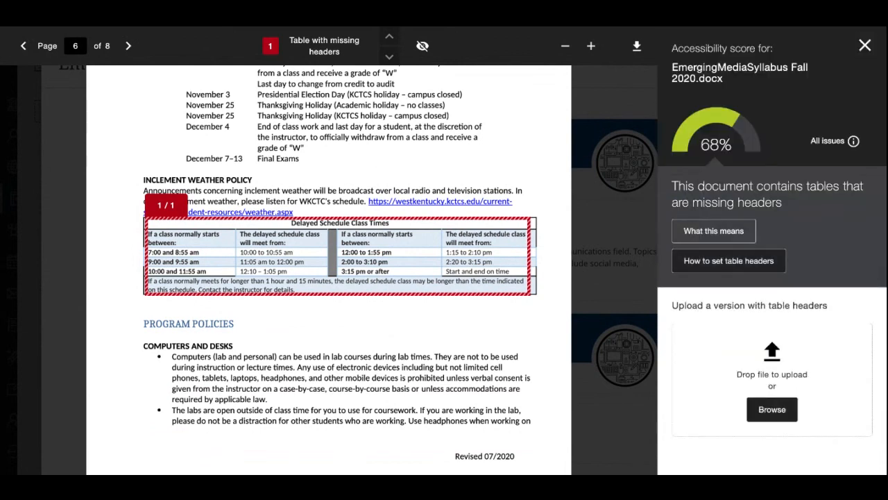
# Read the guidance on adding headers to a table and check all issues in the syllabus file's accessibility report
pyautogui.click(728, 261)
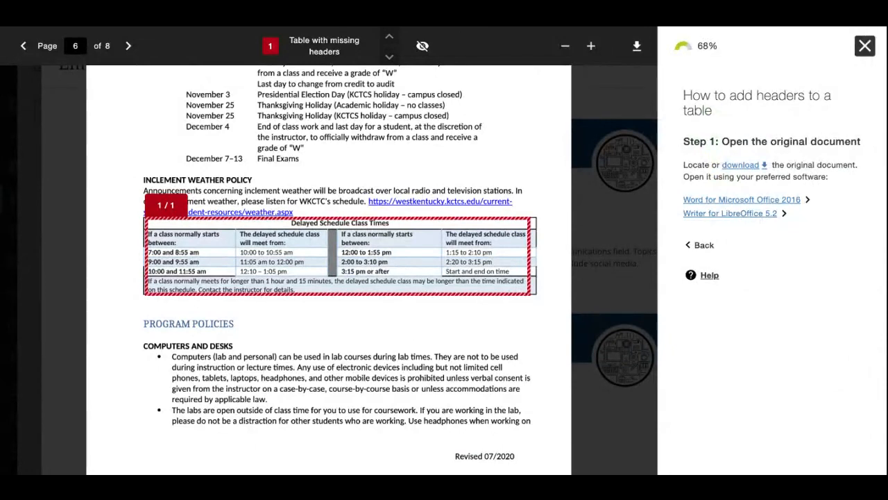
pyautogui.click(700, 244)
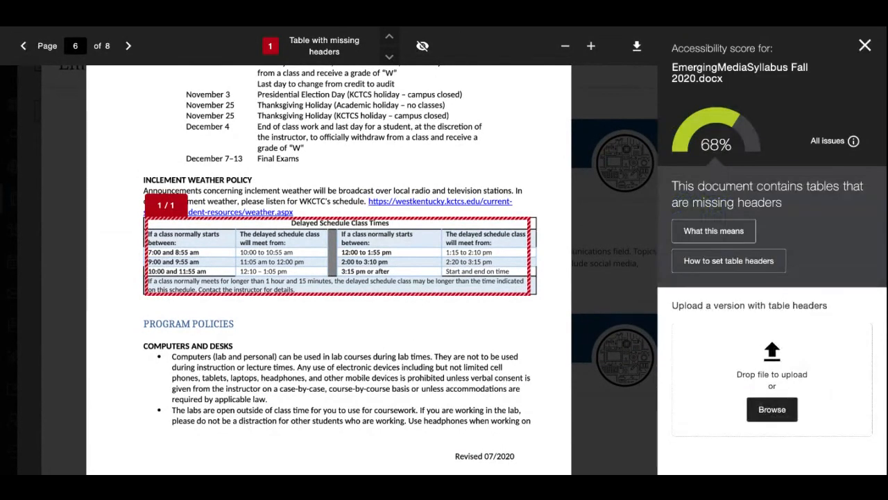
pyautogui.click(833, 141)
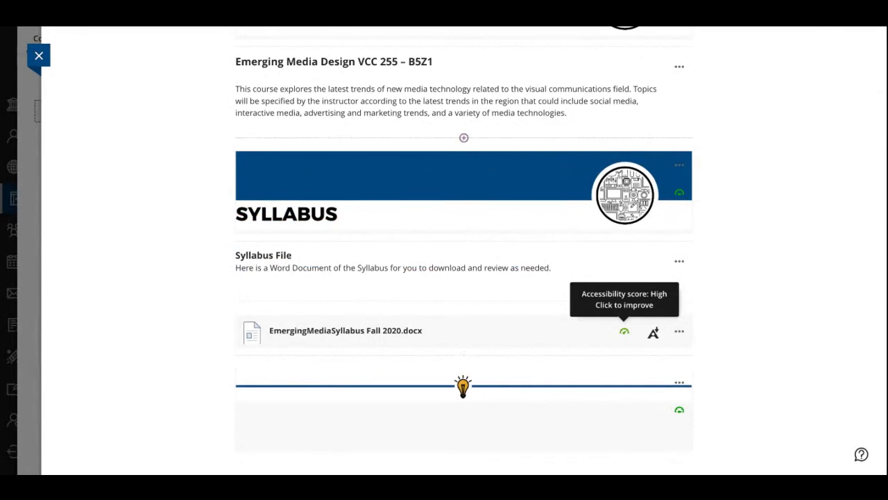
pyautogui.scroll(3, 624, 331)
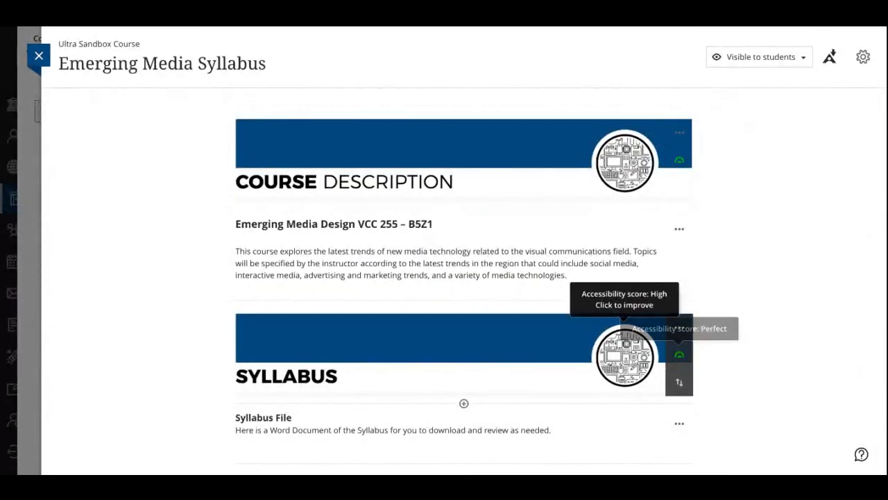
pyautogui.scroll(-3, 680, 351)
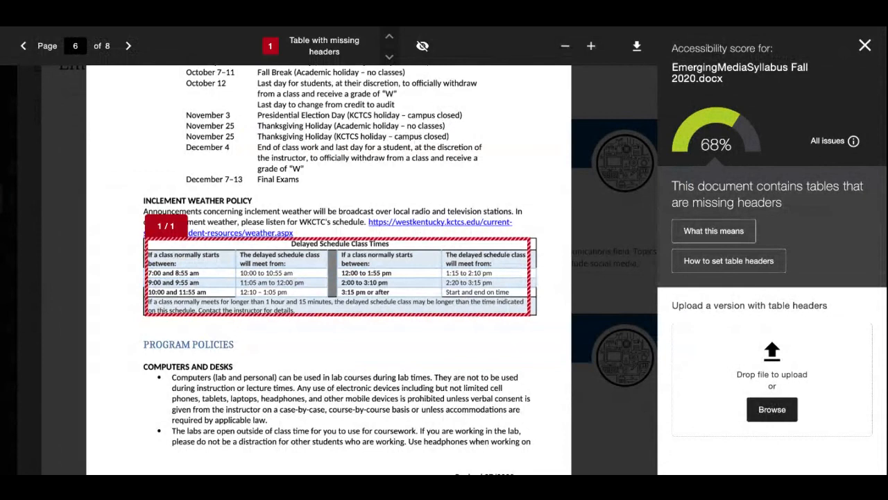
# Upload EmergingMediaSyllabus Fall 2020_revised.docx as the version with table headers and look through its pages in the report
pyautogui.click(773, 410)
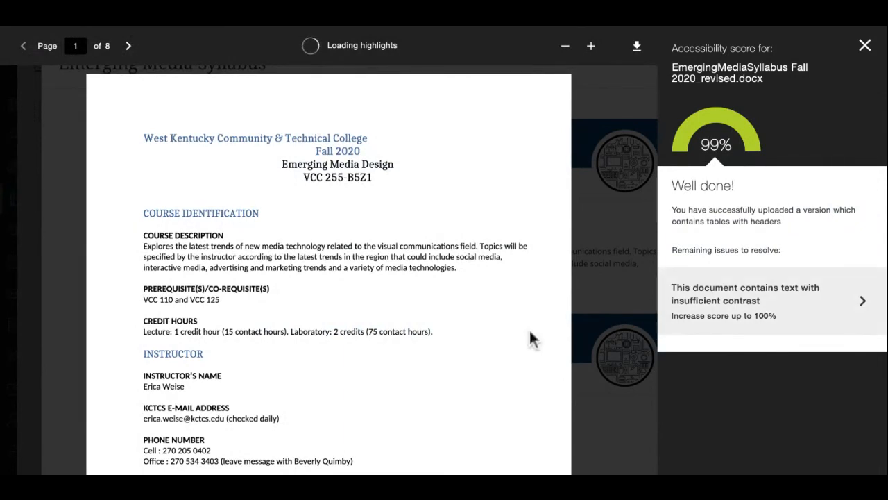
pyautogui.scroll(-15, 483, 322)
pyautogui.scroll(-5, 483, 322)
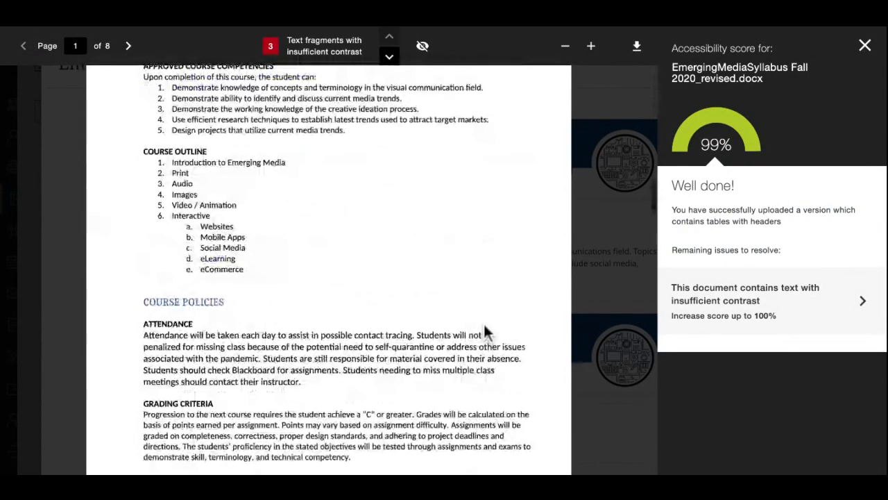
pyautogui.scroll(-10, 483, 322)
pyautogui.scroll(-10, 426, 333)
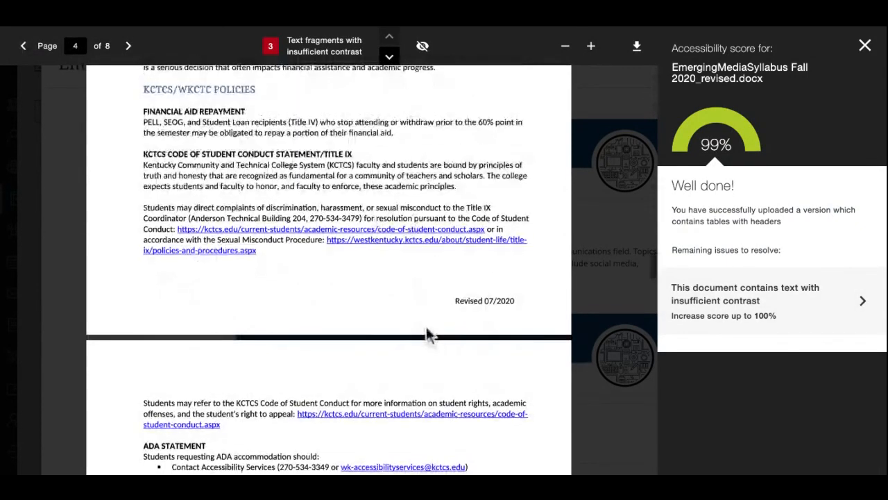
pyautogui.scroll(-10, 427, 330)
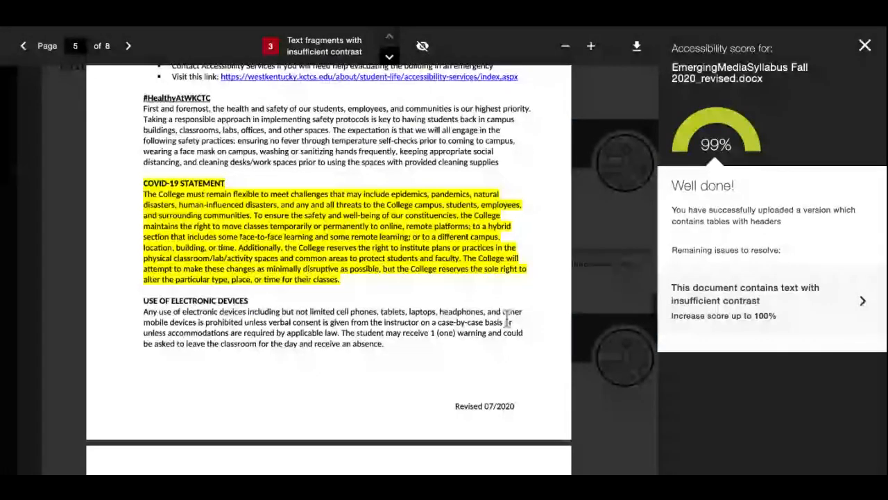
pyautogui.scroll(-10, 507, 317)
# Close the syllabus file's accessibility report and the Emerging Media Syllabus document
pyautogui.click(865, 45)
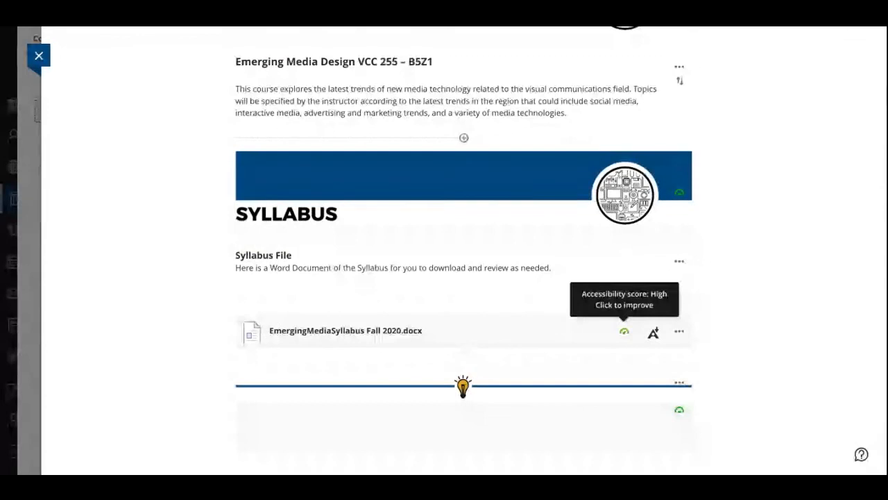
pyautogui.scroll(2, 464, 250)
pyautogui.scroll(-1, 464, 250)
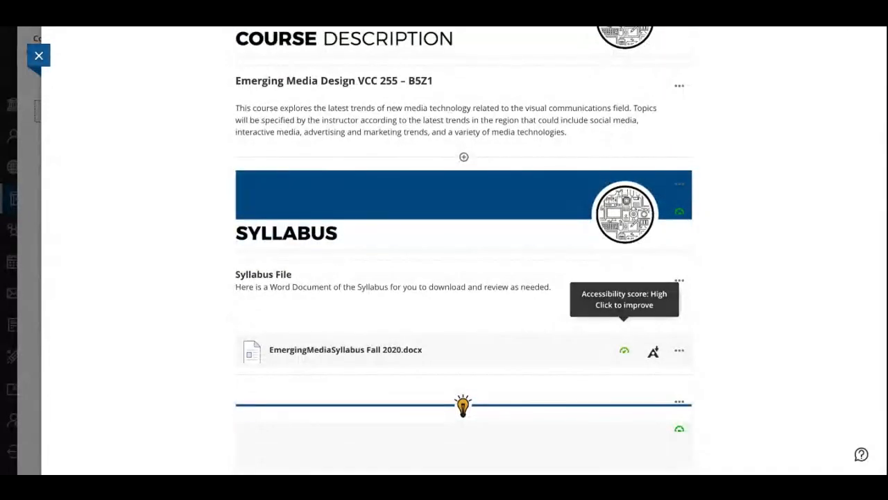
pyautogui.click(39, 56)
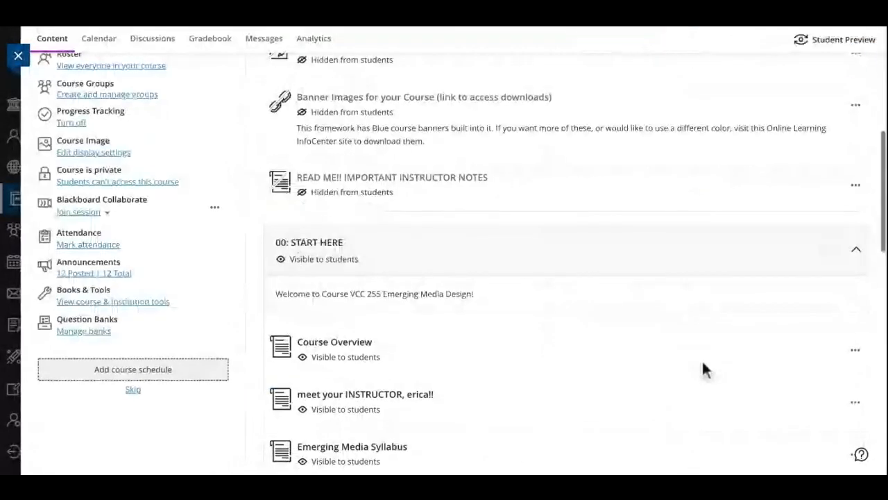
# Review all issues in the accessibility report of The-Definitive-Guide-to-Social-Media-Marketing-Marketo.pdf in Learning Module 01, then close the report
pyautogui.scroll(-3, 703, 363)
pyautogui.scroll(-10, 703, 370)
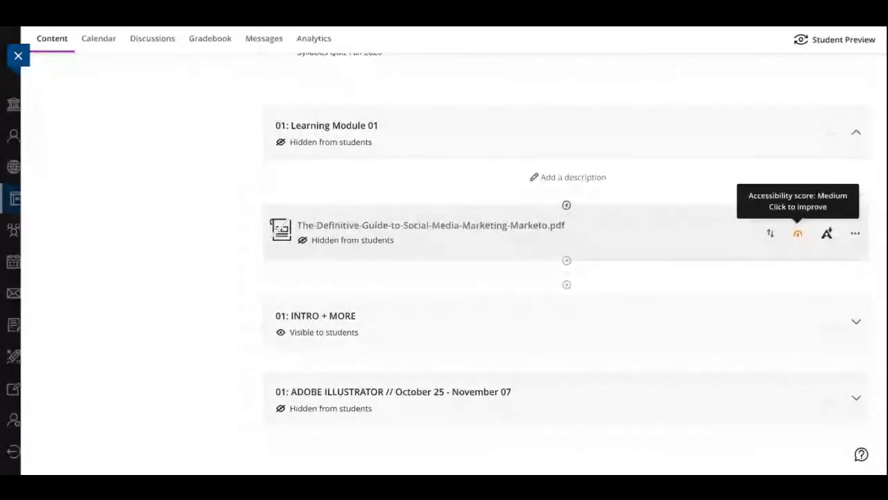
pyautogui.click(798, 233)
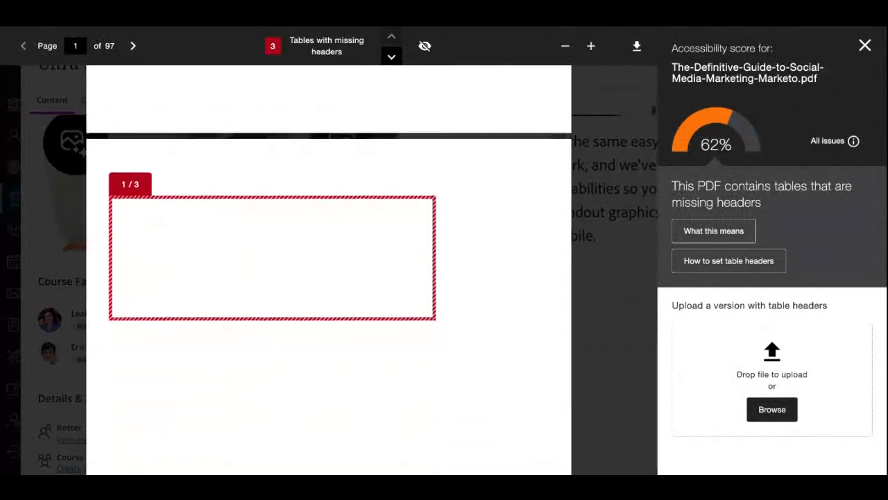
pyautogui.click(835, 141)
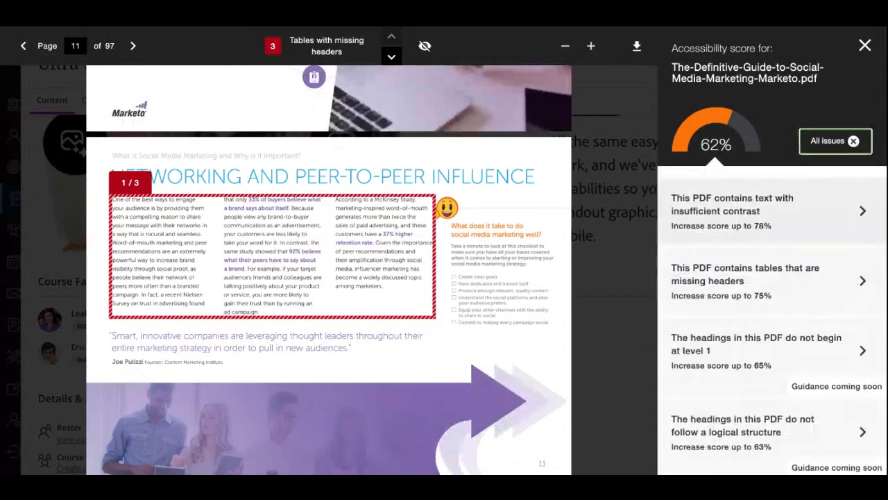
pyautogui.scroll(-1, 772, 312)
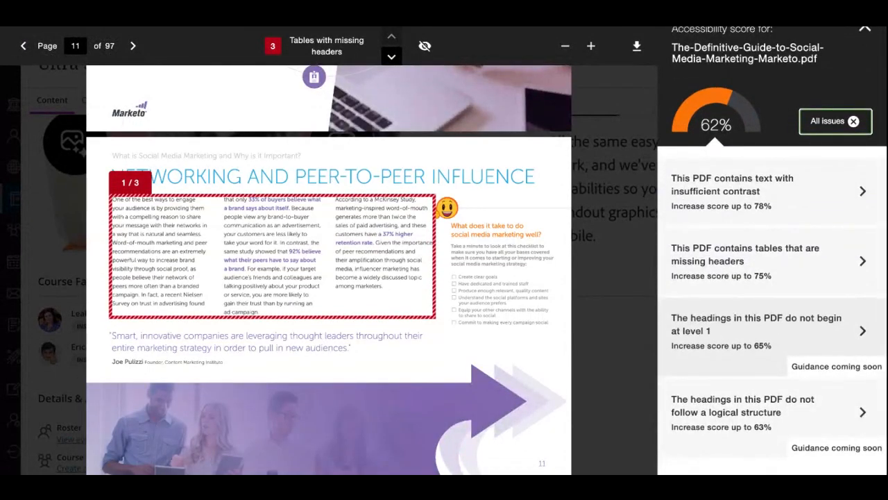
pyautogui.scroll(1, 772, 216)
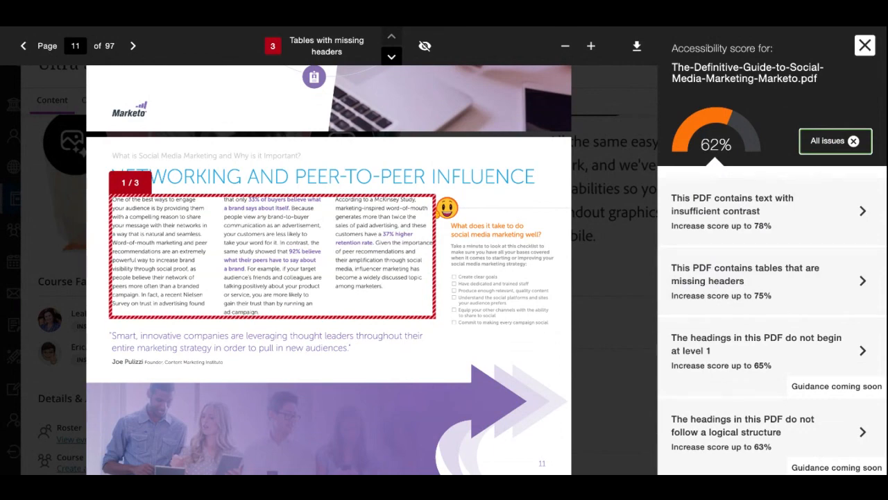
pyautogui.click(865, 45)
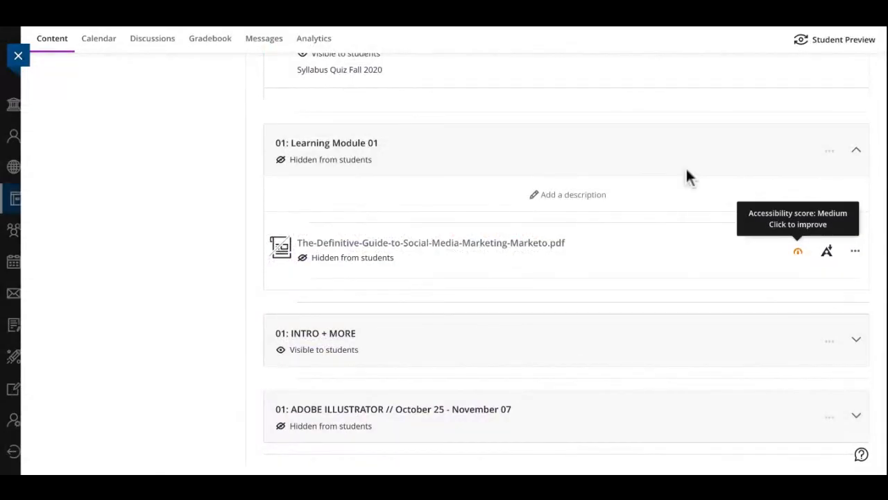
# Collapse Learning Module 01 and open the Emerging Media Syllabus document in the START HERE module
pyautogui.click(857, 149)
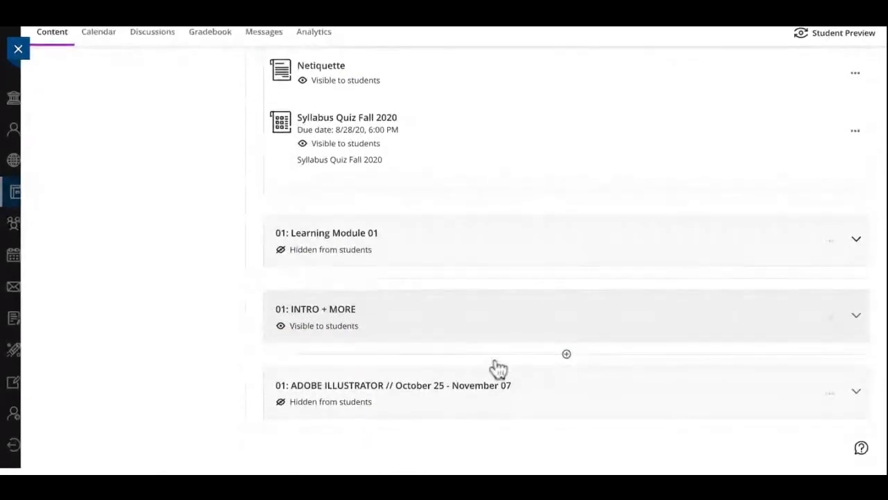
pyautogui.scroll(5, 527, 148)
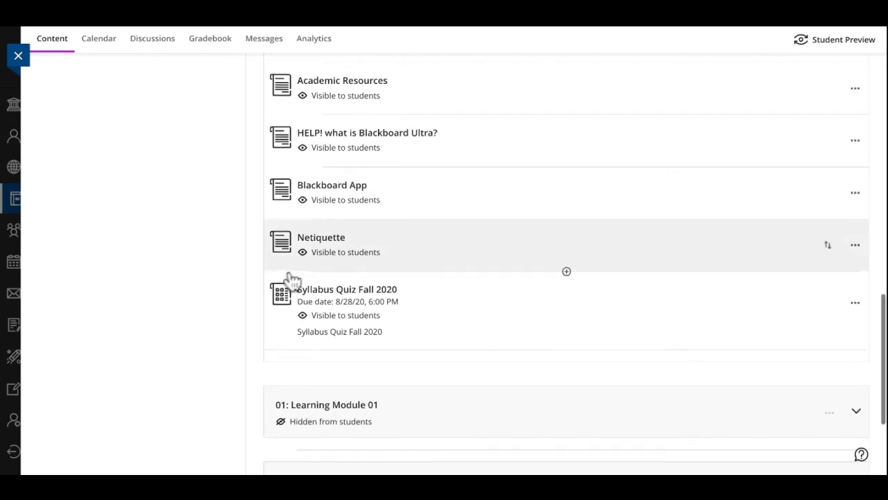
pyautogui.scroll(3, 292, 278)
pyautogui.scroll(5, 291, 277)
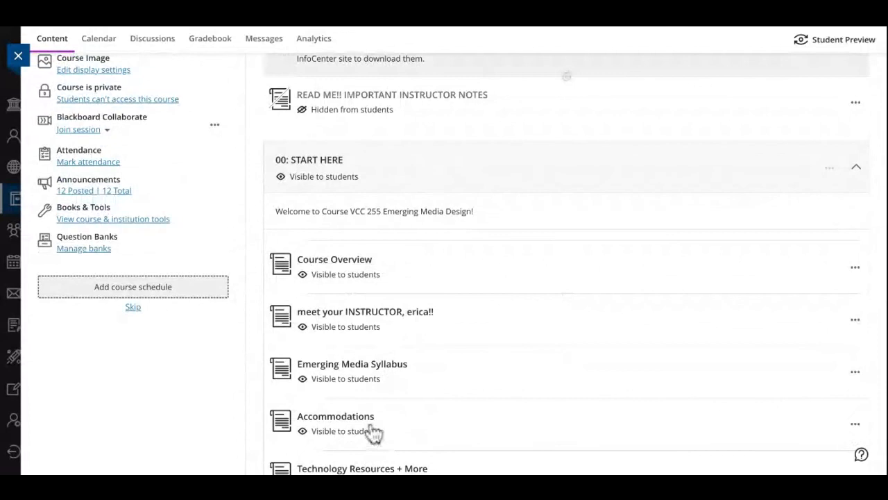
pyautogui.scroll(-2, 369, 432)
pyautogui.click(303, 301)
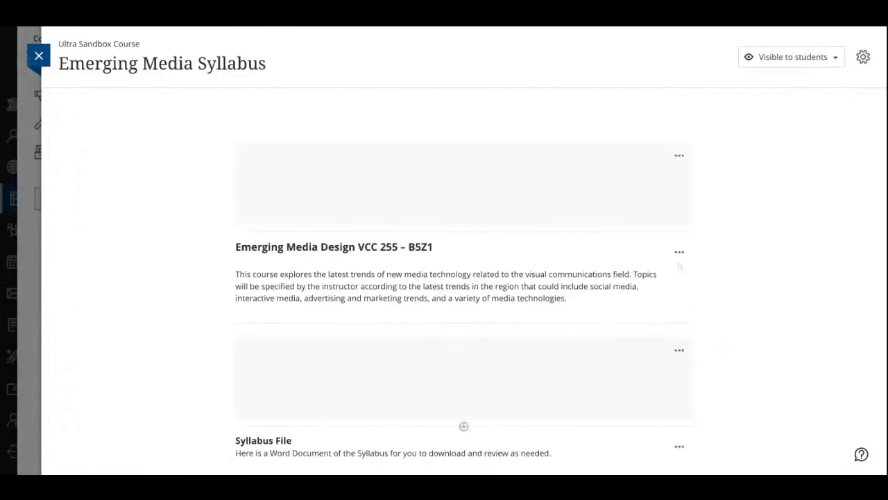
# View the alternative download formats offered for the syllabus file, then close the list and the document
pyautogui.scroll(-3, 464, 208)
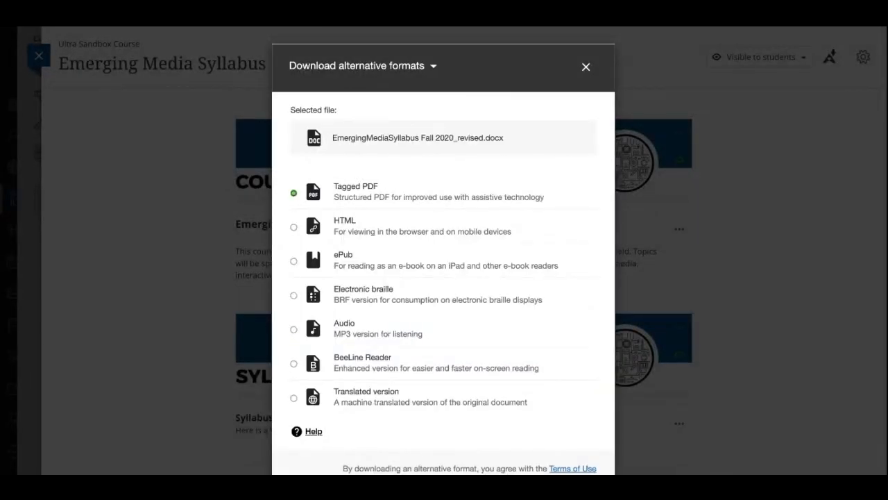
pyautogui.press('Return')
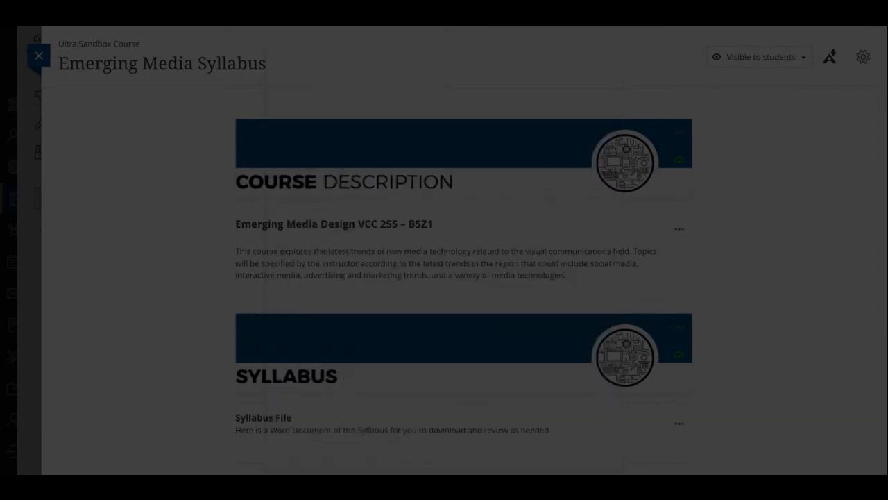
pyautogui.scroll(10, 678, 469)
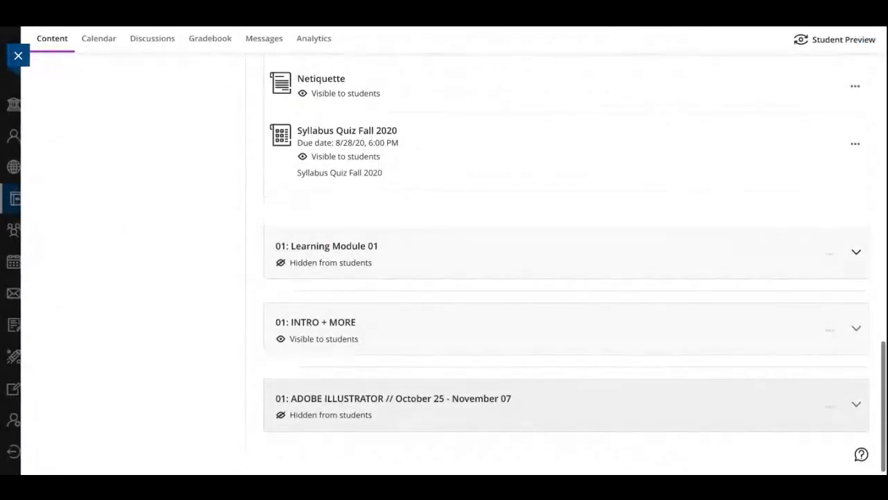
pyautogui.scroll(3, 566, 388)
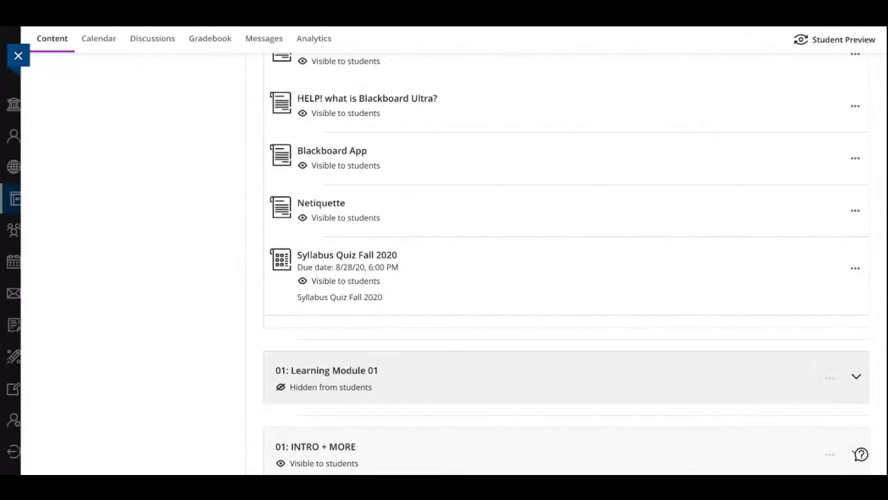
# Expand Learning Module 01, view the alternative download formats for the social media marketing guide PDF, and close the list
pyautogui.click(857, 376)
pyautogui.scroll(-2, 856, 376)
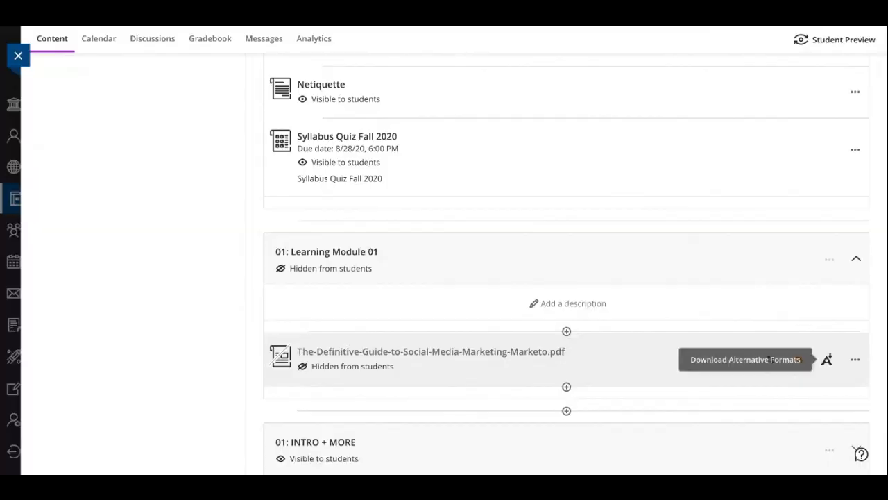
pyautogui.click(826, 359)
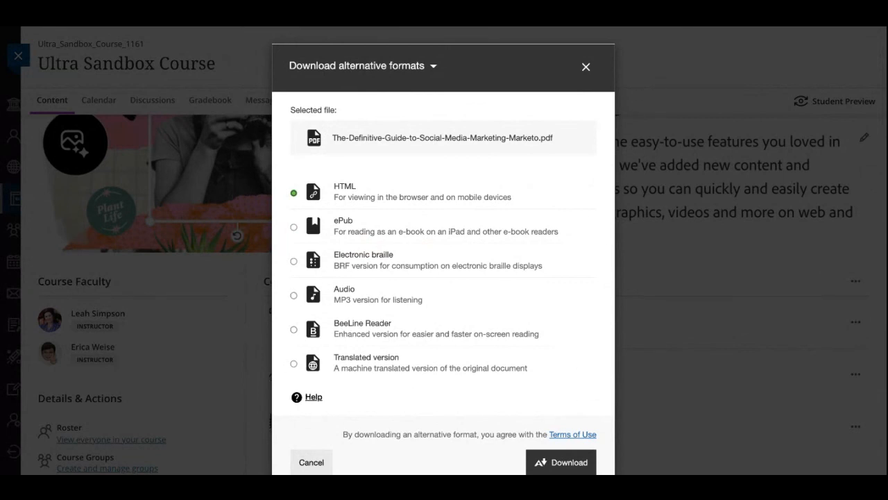
pyautogui.click(585, 66)
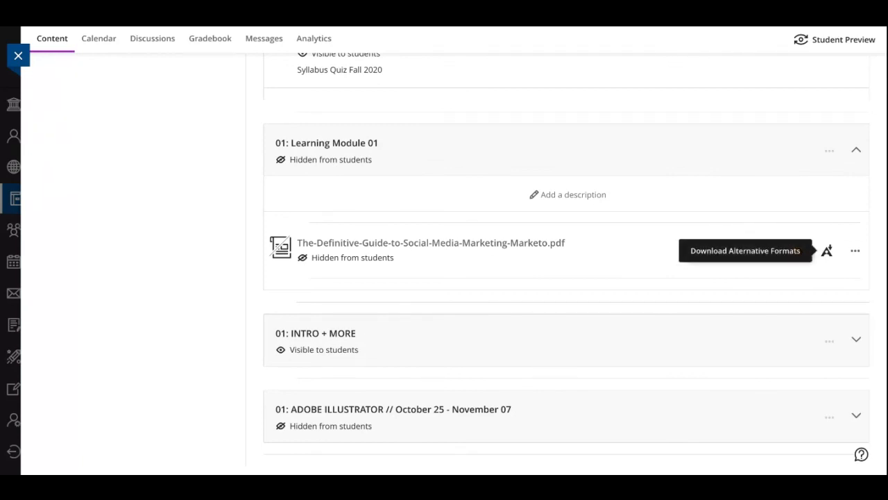
# Look over the course content list from its beginning down to the items in Learning Module 01
pyautogui.scroll(3, 350, 334)
pyautogui.scroll(10, 350, 335)
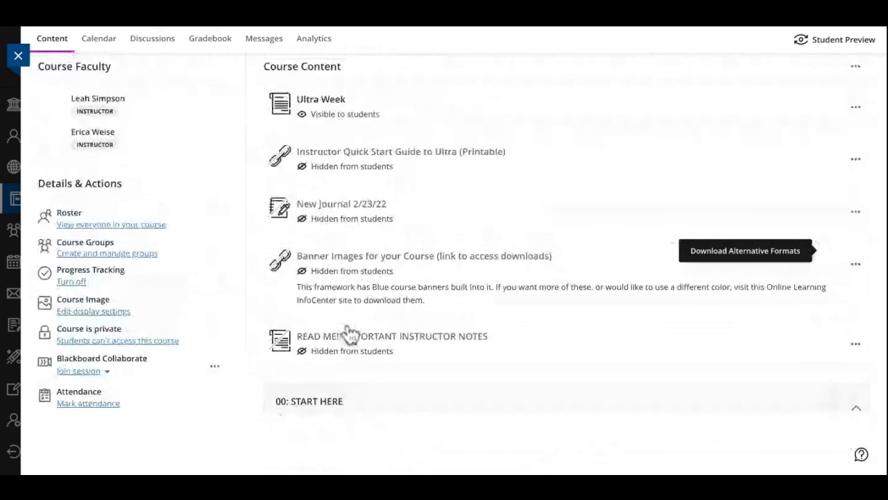
pyautogui.scroll(5, 331, 367)
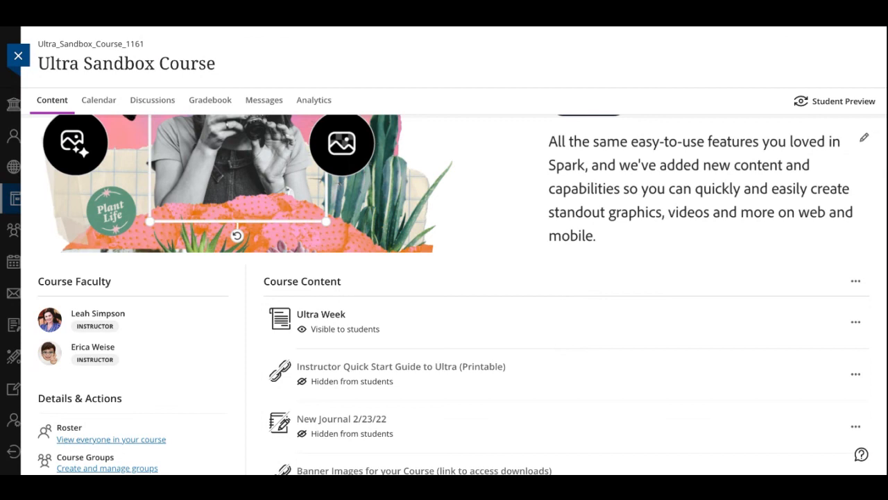
pyautogui.scroll(-3, 298, 392)
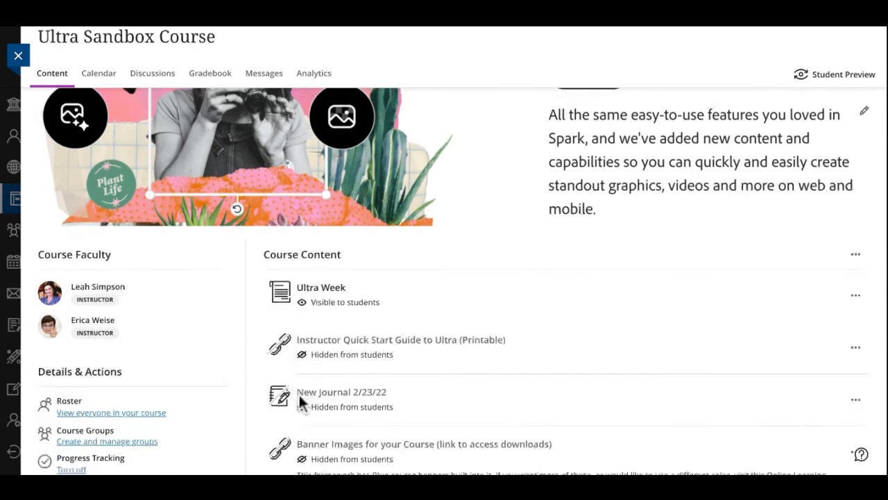
pyautogui.scroll(-8, 298, 392)
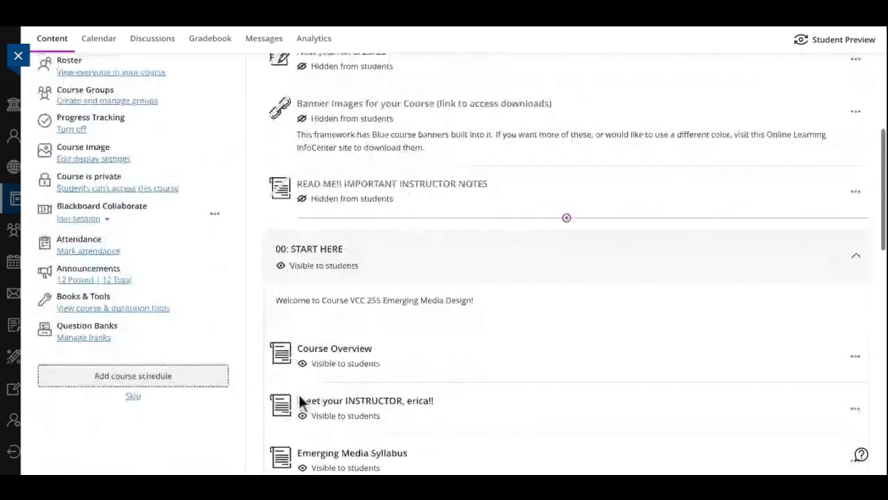
pyautogui.scroll(-4, 298, 316)
pyautogui.scroll(-4, 298, 316)
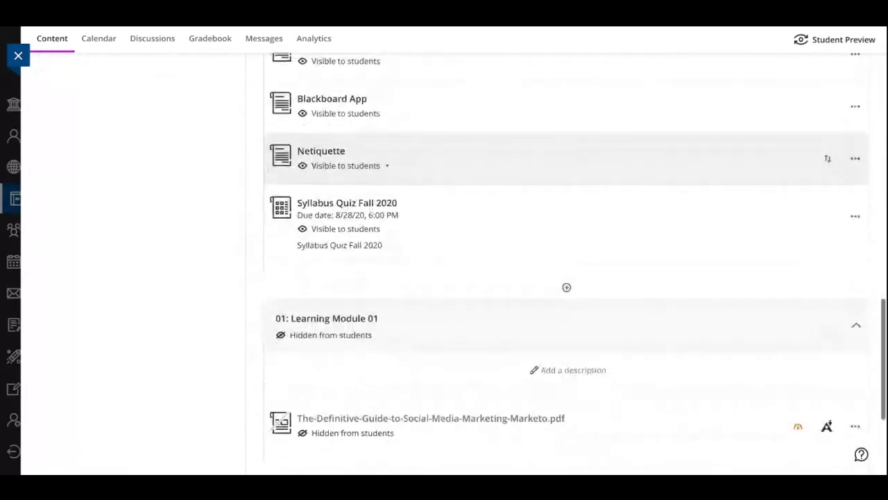
pyautogui.scroll(-2, 566, 264)
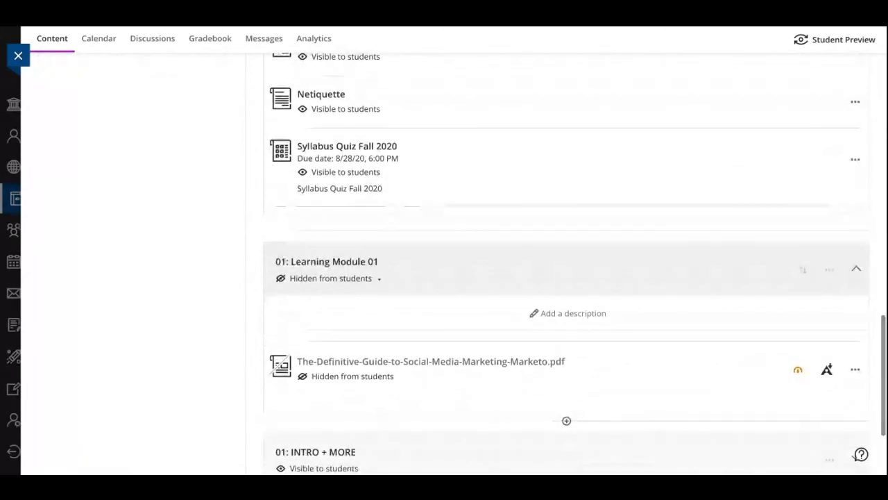
# Review the full course content list, from the Ultra Week document down to the ADOBE ILLUSTRATOR module
pyautogui.scroll(-1, 566, 416)
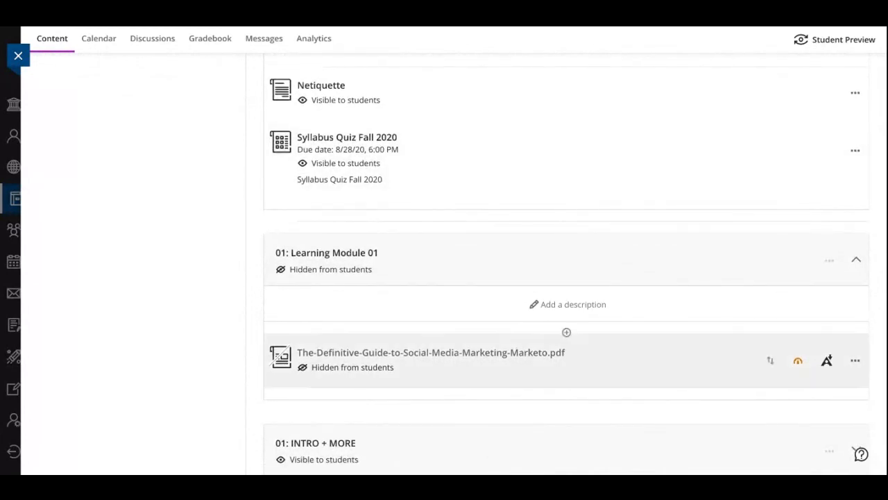
pyautogui.scroll(-4, 567, 333)
pyautogui.scroll(-1, 567, 396)
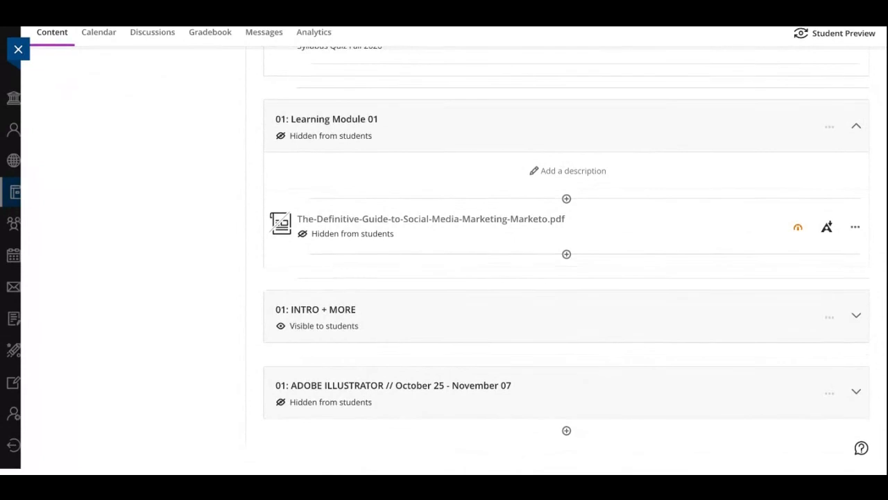
pyautogui.scroll(15, 566, 263)
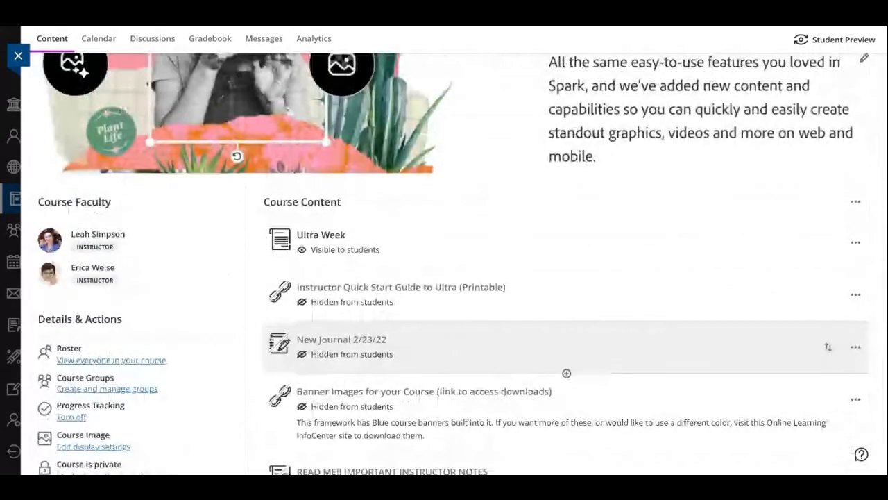
pyautogui.scroll(3, 565, 254)
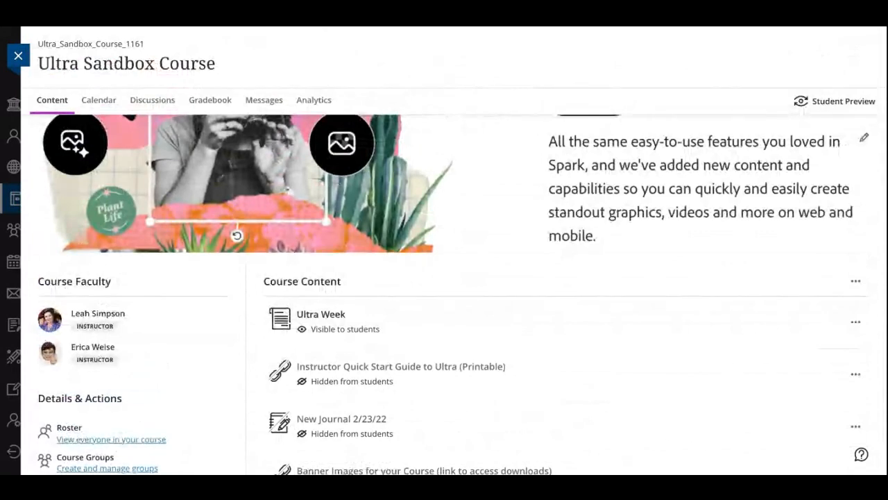
pyautogui.scroll(-1, 514, 330)
pyautogui.scroll(-10, 513, 327)
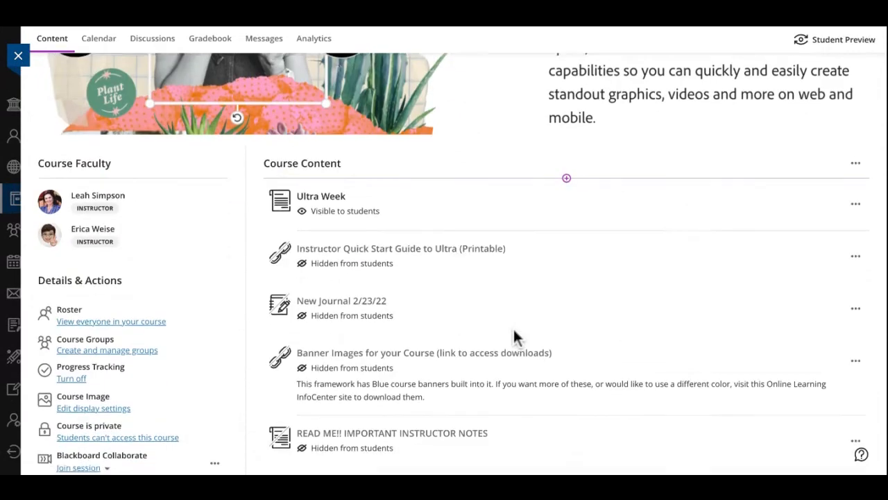
pyautogui.scroll(-5, 513, 312)
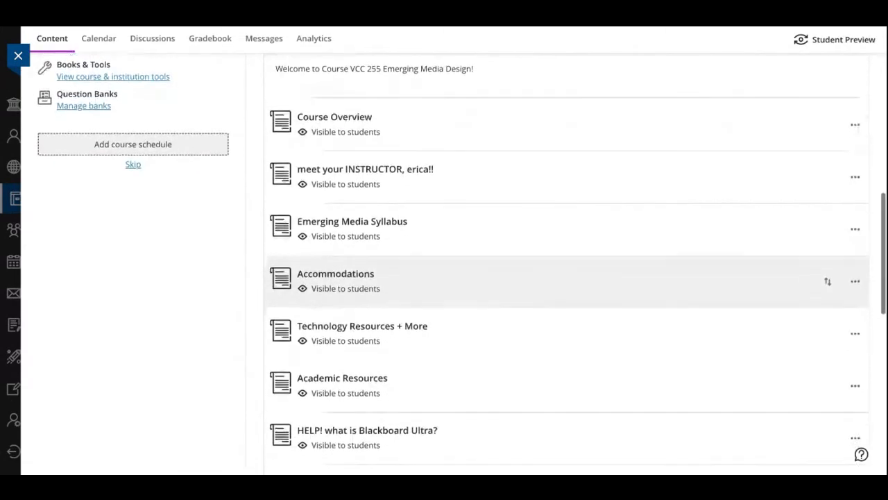
pyautogui.scroll(-4, 566, 264)
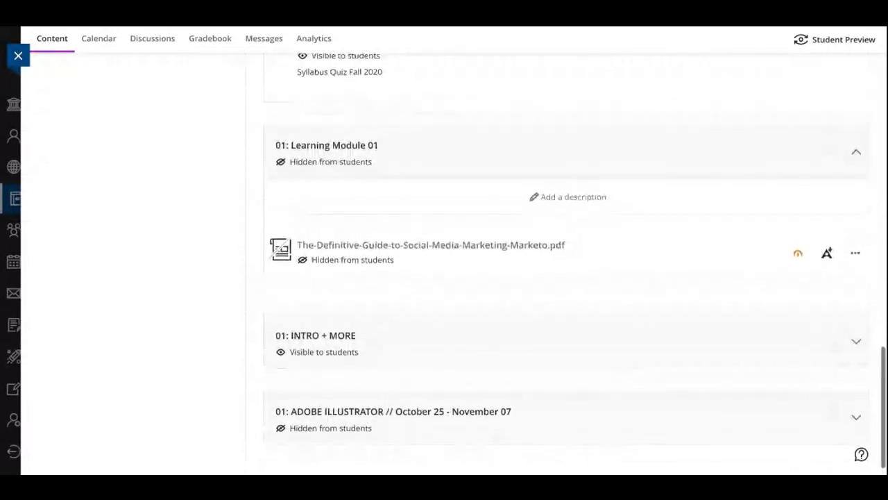
# Expand the 01: INTRO + MORE module and look through the documents inside it
pyautogui.click(856, 342)
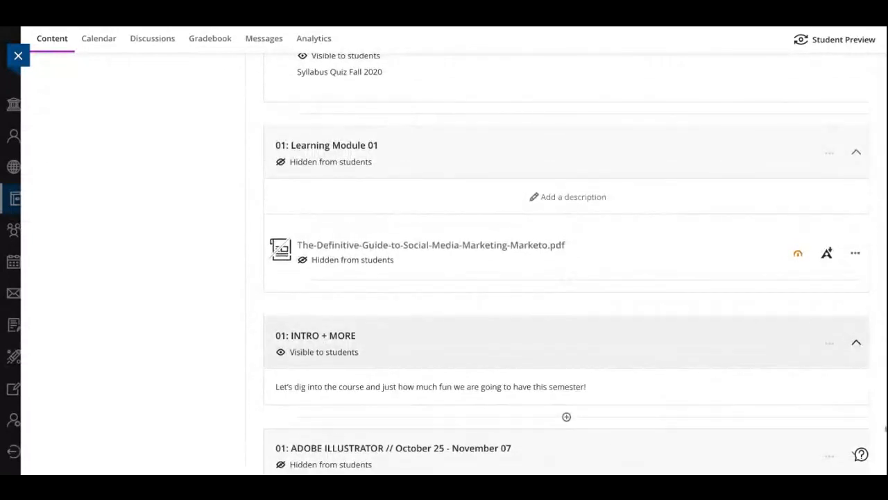
pyautogui.scroll(-2, 856, 342)
pyautogui.scroll(-3, 566, 291)
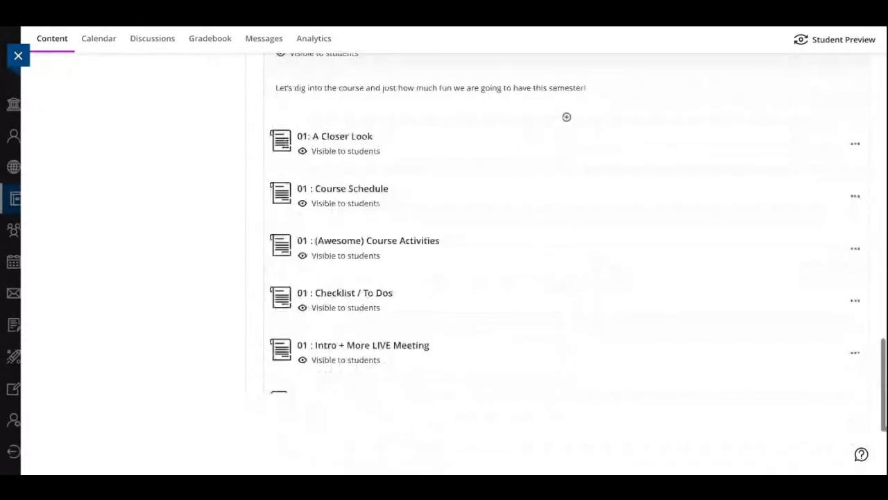